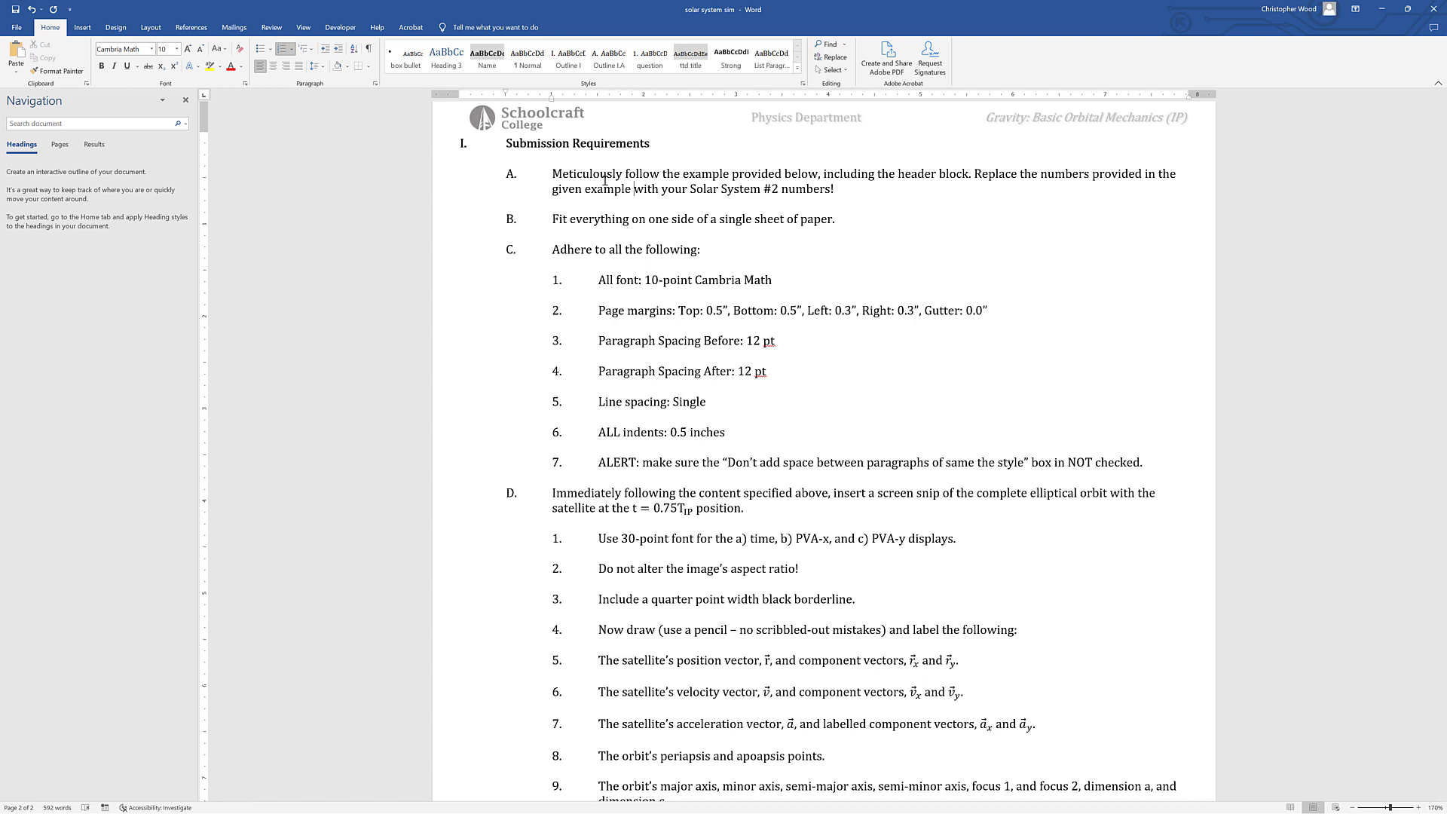
# Look at the Format Example document, switch to the blank Document2, and display its formatting marks
pyautogui.hotkey('alt', 'Tab')
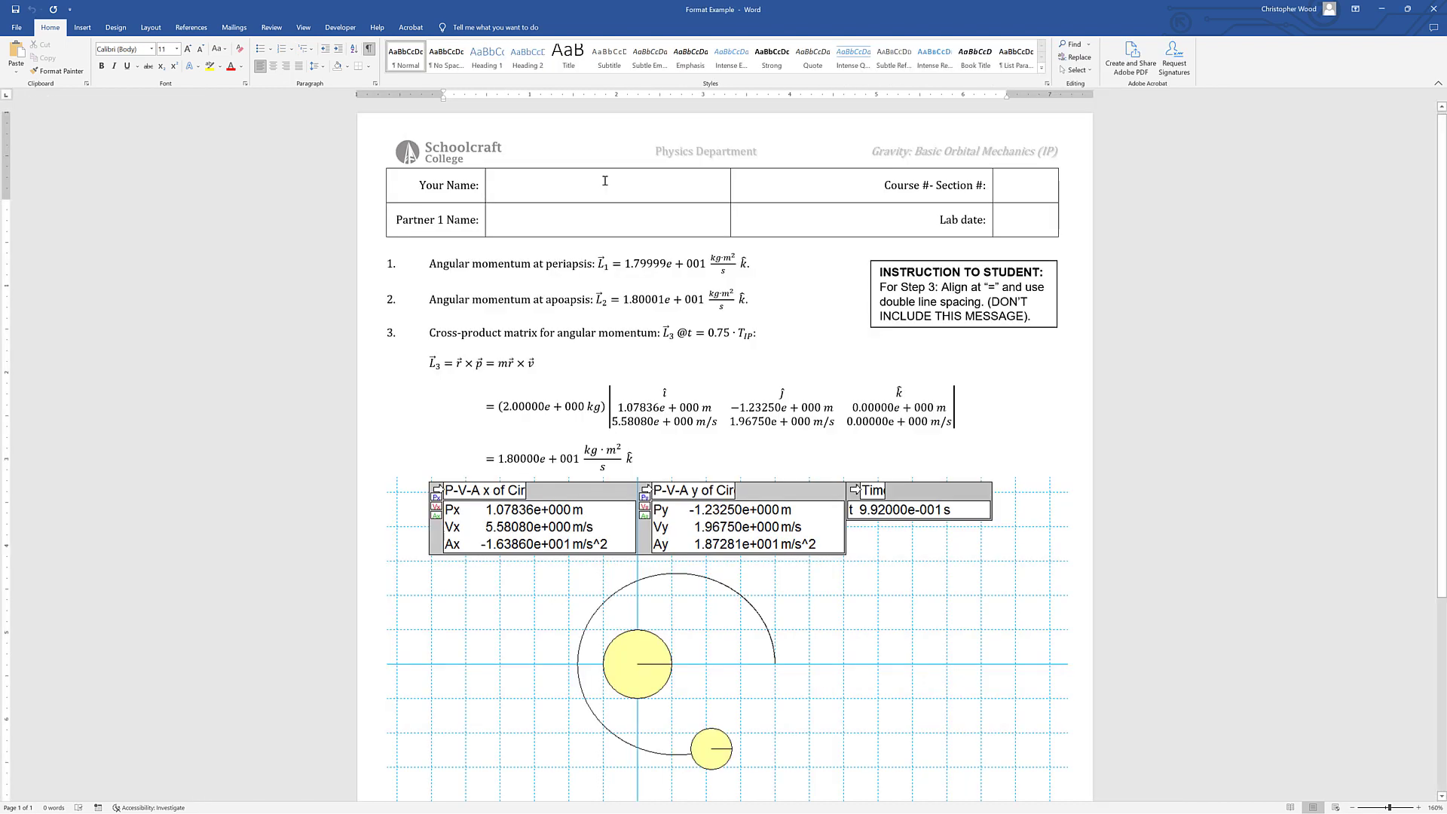
pyautogui.hotkey('alt', 'Tab')
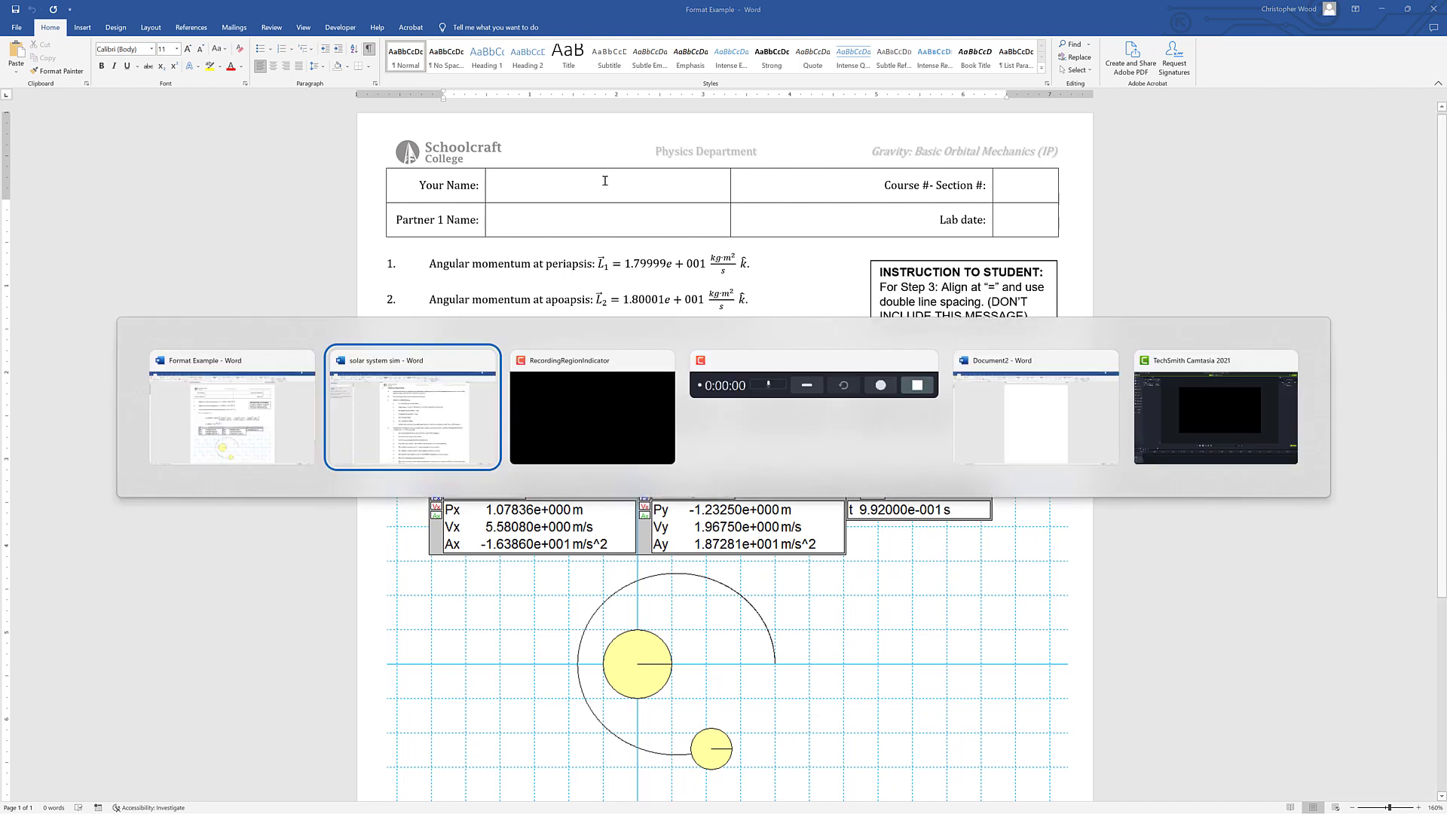
pyautogui.hotkey('alt', 'Tab')
pyautogui.hotkey('alt', 'Tab')
pyautogui.hotkey('alt', 'Tab')
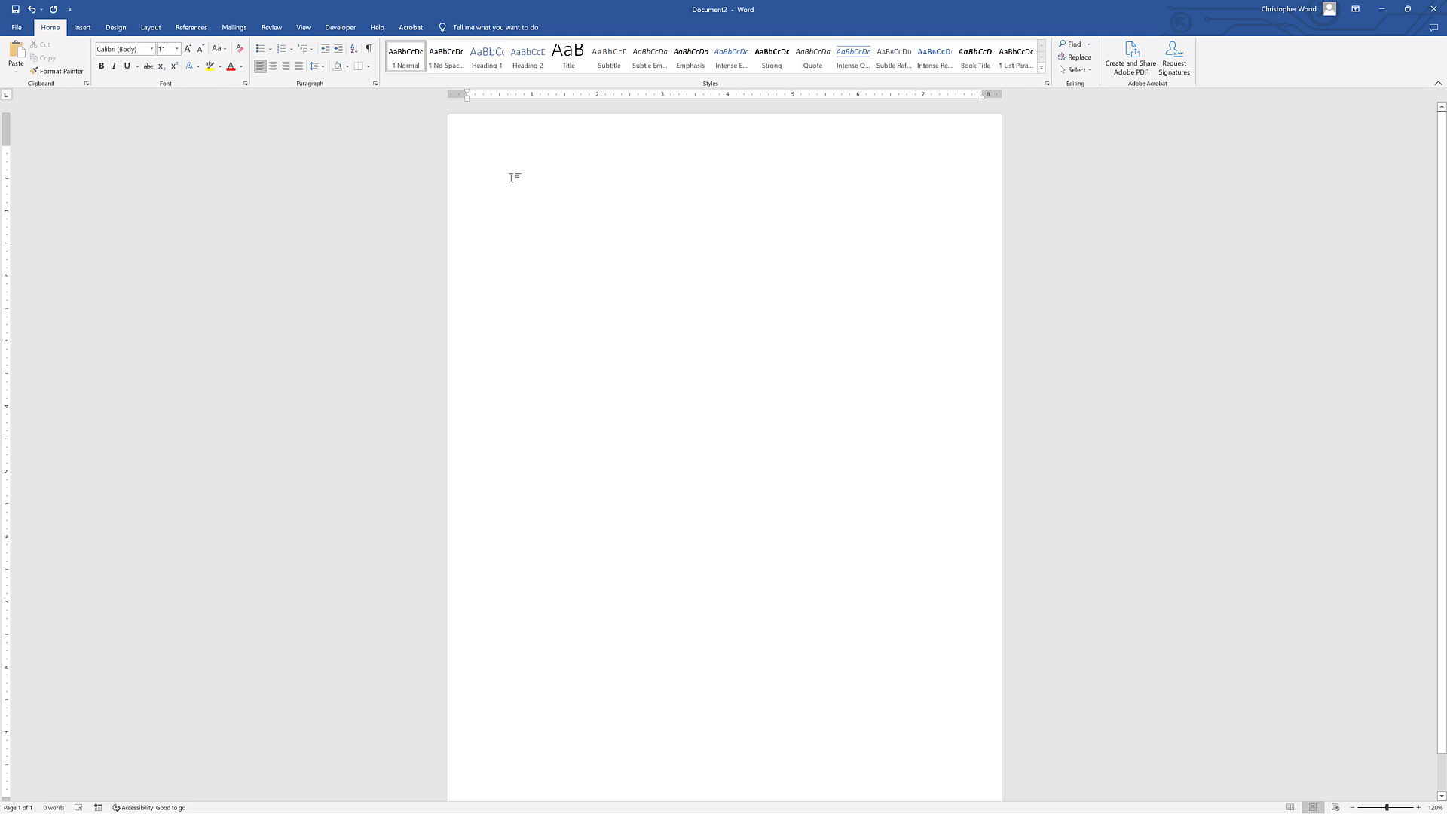
pyautogui.click(369, 50)
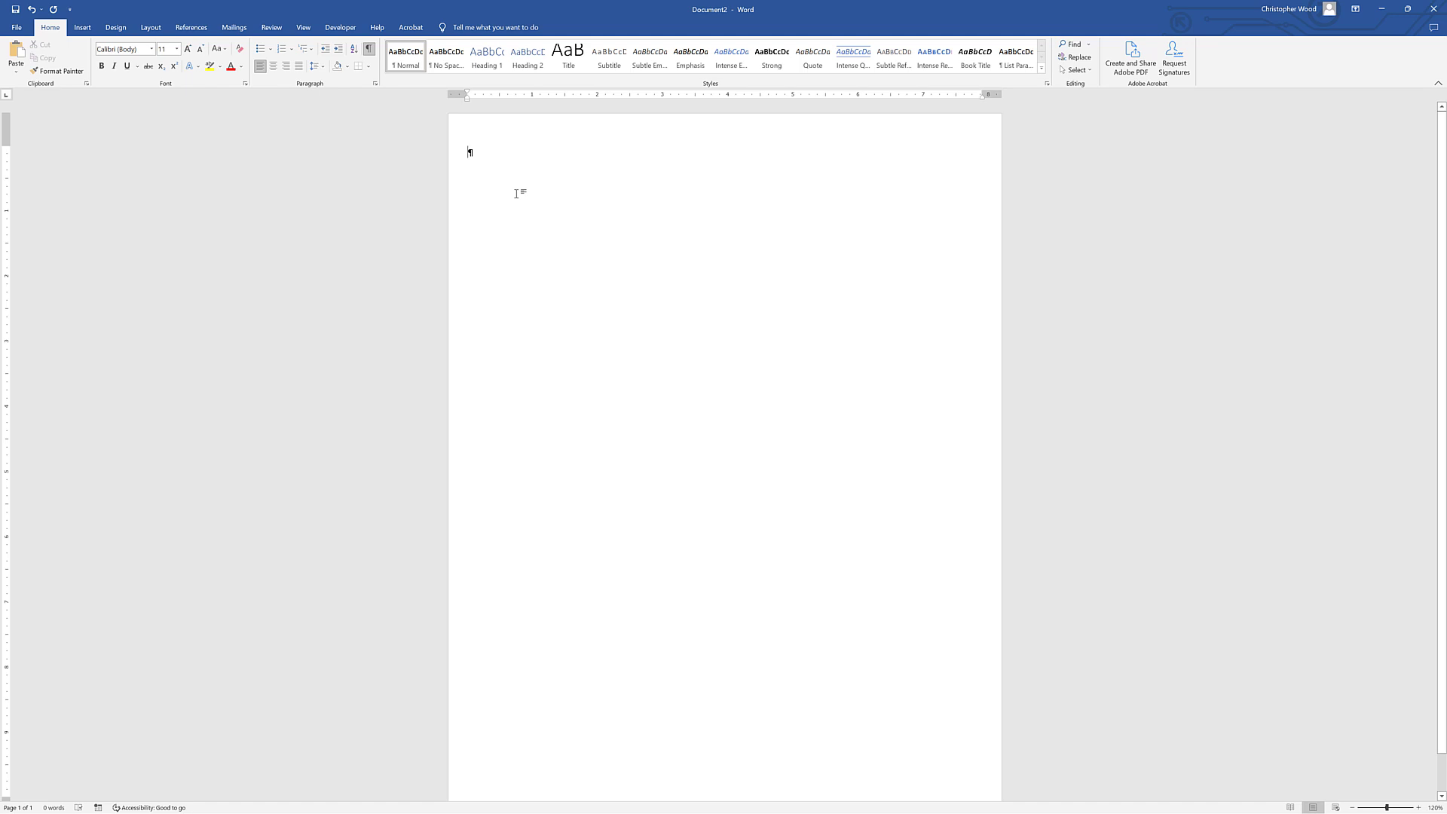
# Insert a table with four columns and two rows at the start of the blank document, following the example's header block
pyautogui.hotkey('alt', 'Tab')
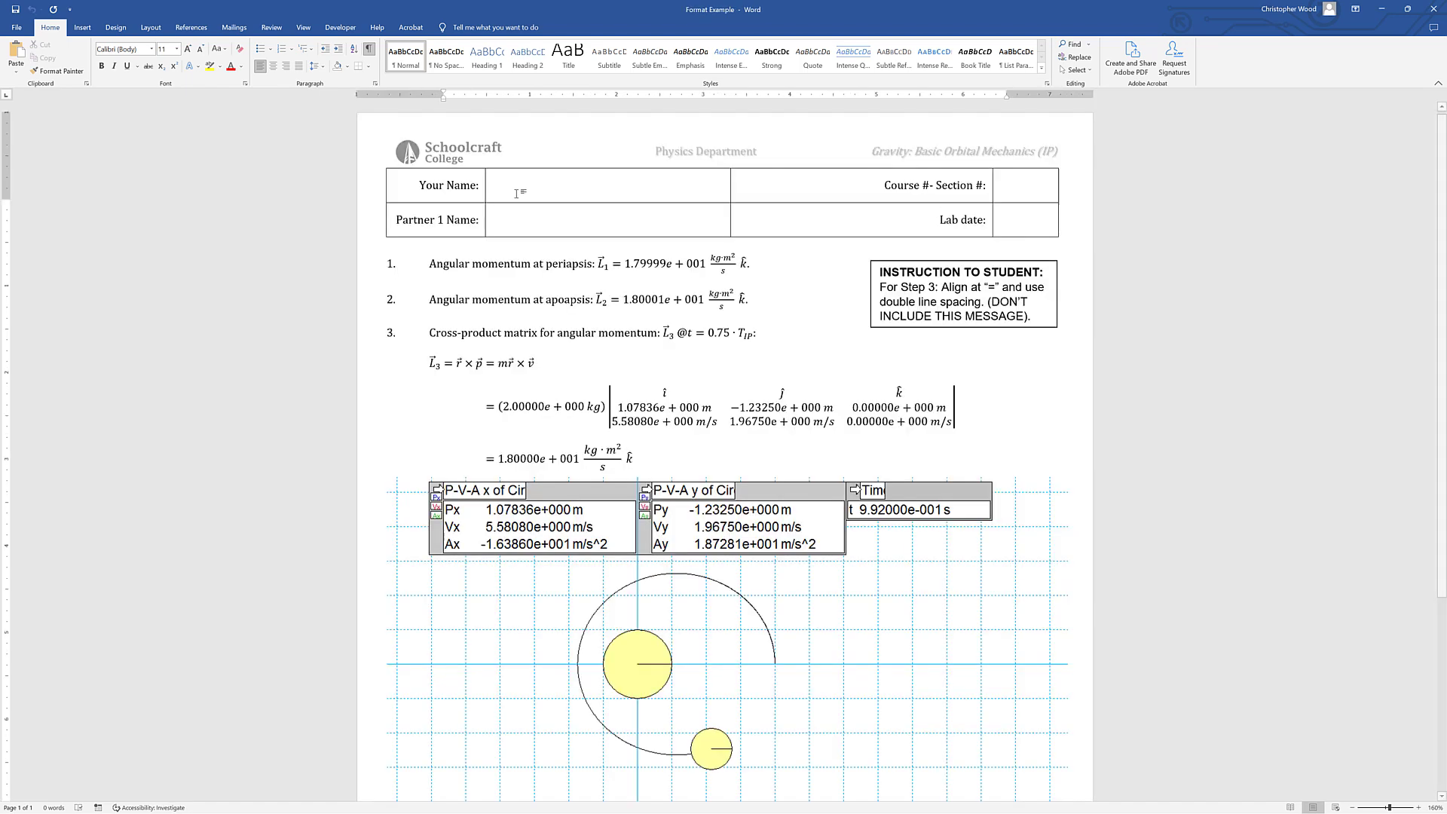
pyautogui.hotkey('alt', 'Tab')
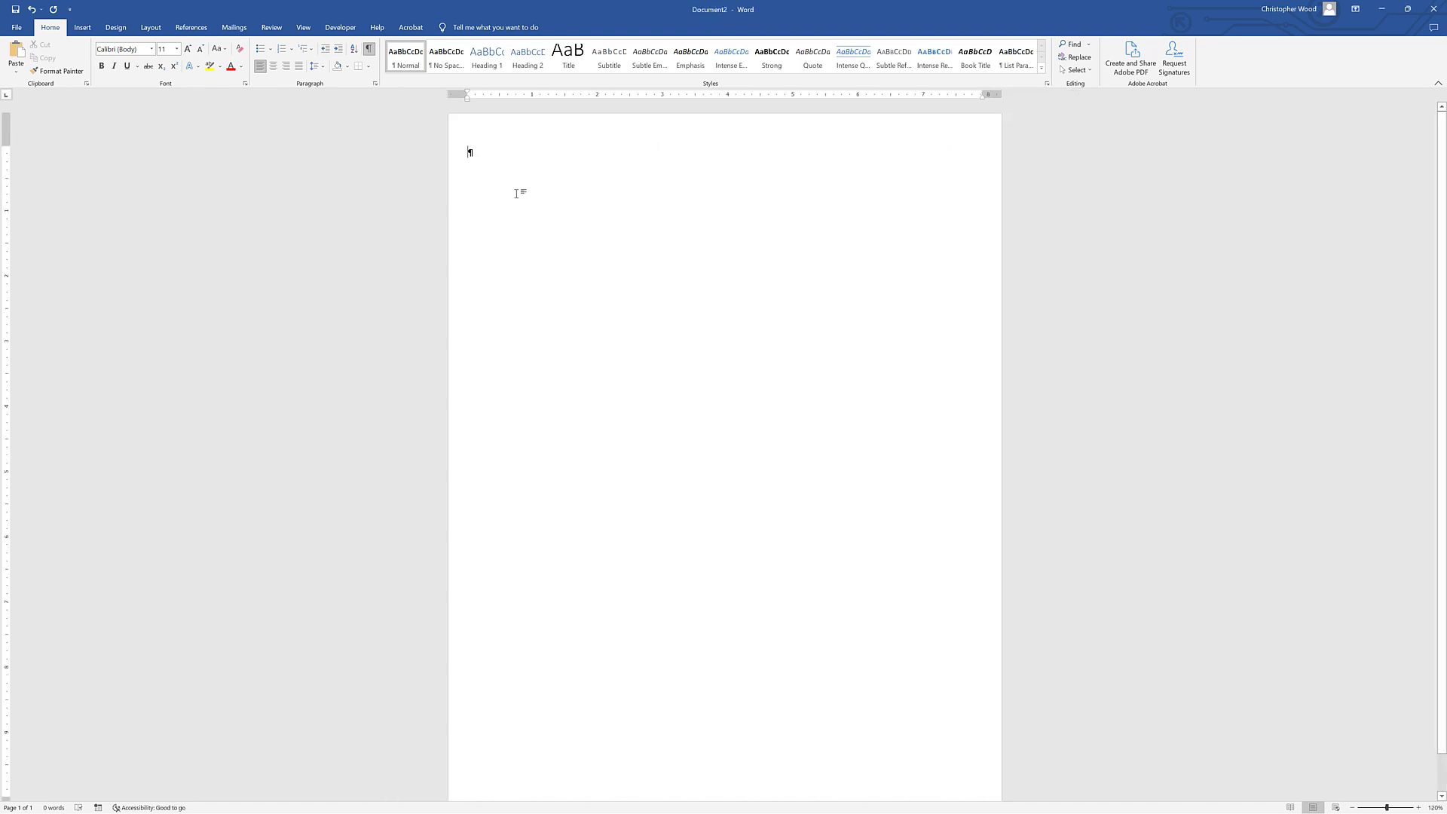
pyautogui.click(83, 28)
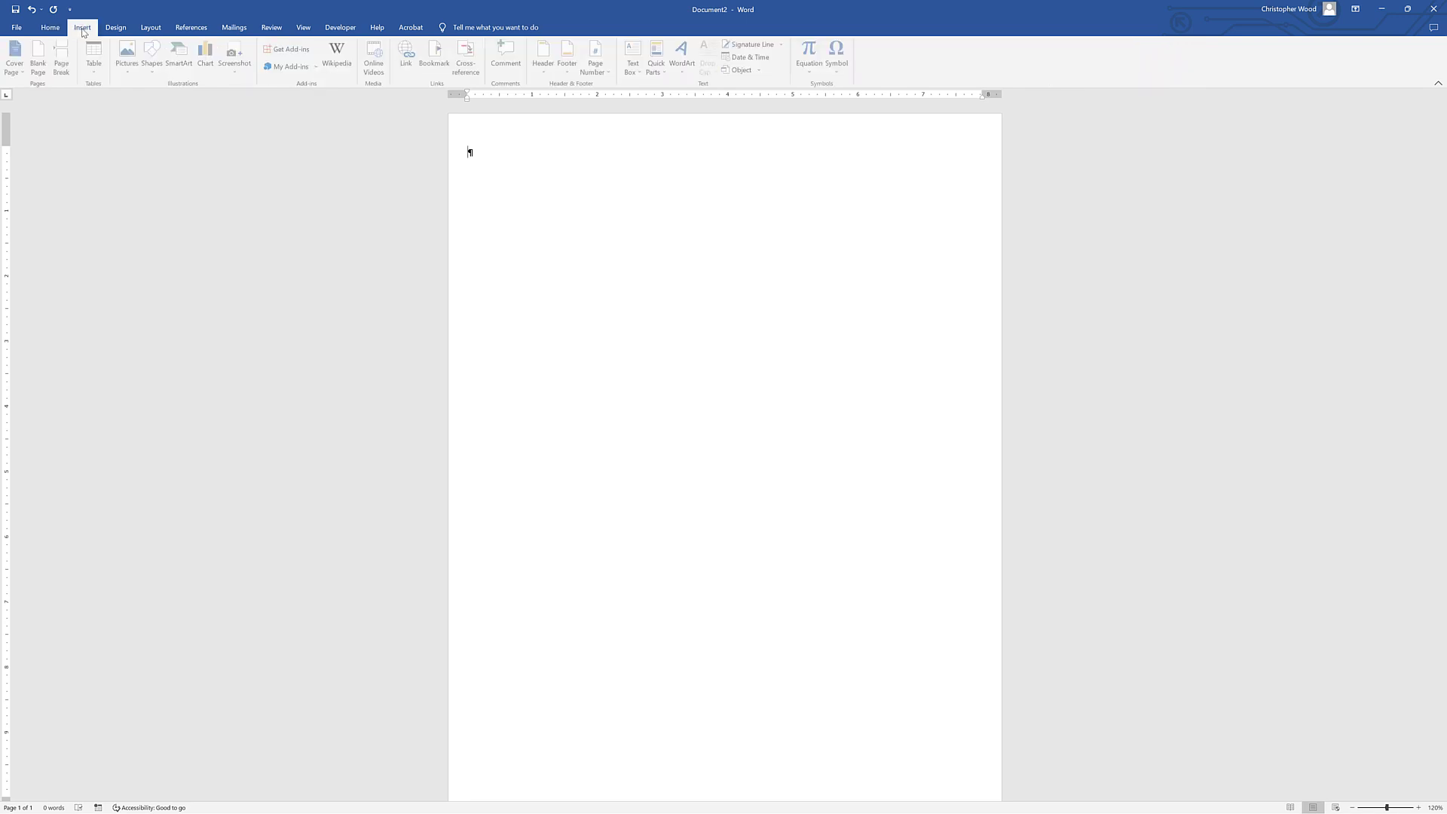
pyautogui.click(89, 72)
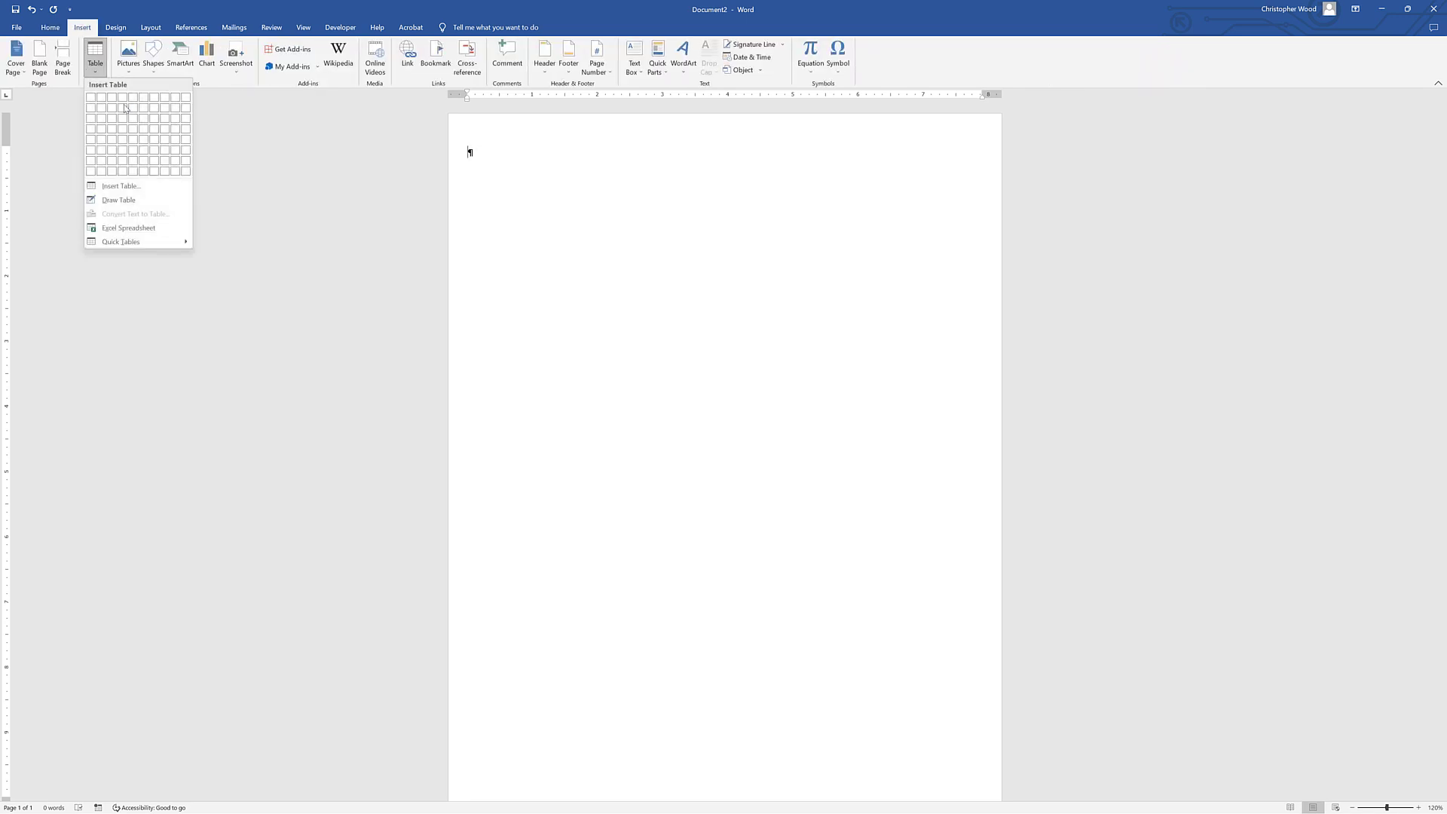
pyautogui.press('Escape')
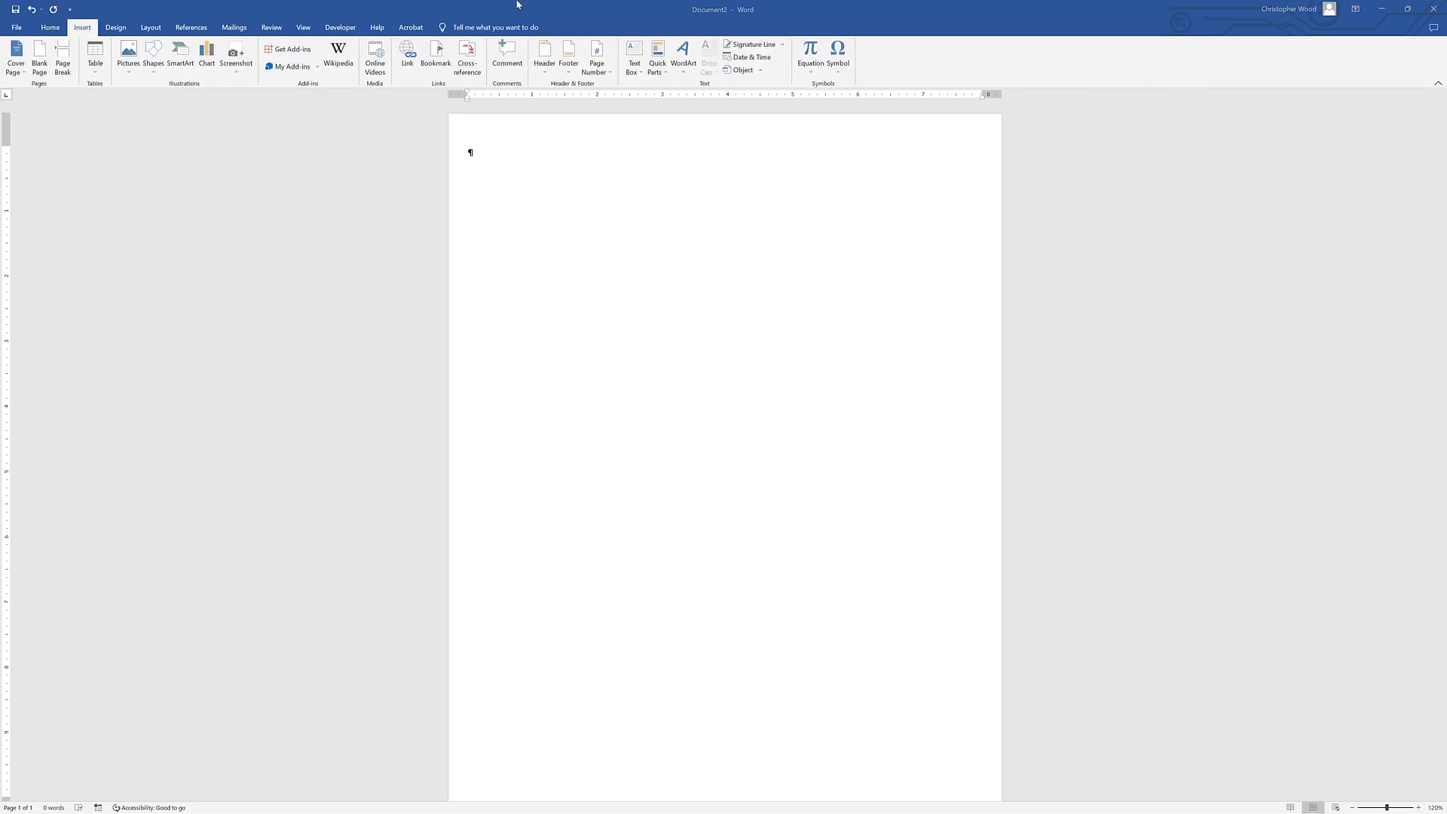
pyautogui.click(94, 68)
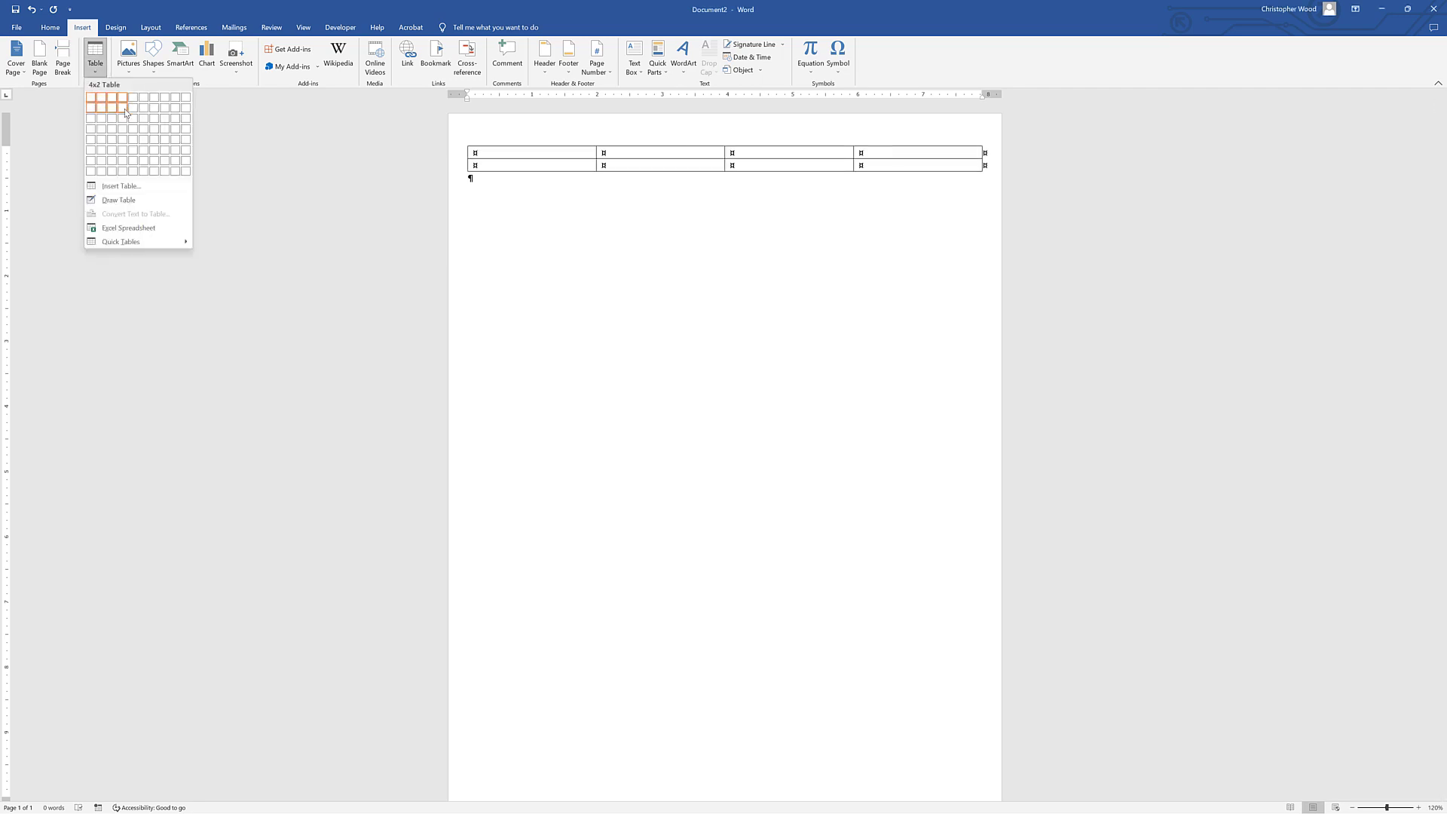
pyautogui.click(124, 109)
# Label the two rows of the table's first column "Your Name:" and "Partner Name:", checking the wording against the Format Example document
pyautogui.hotkey('alt', 'Tab')
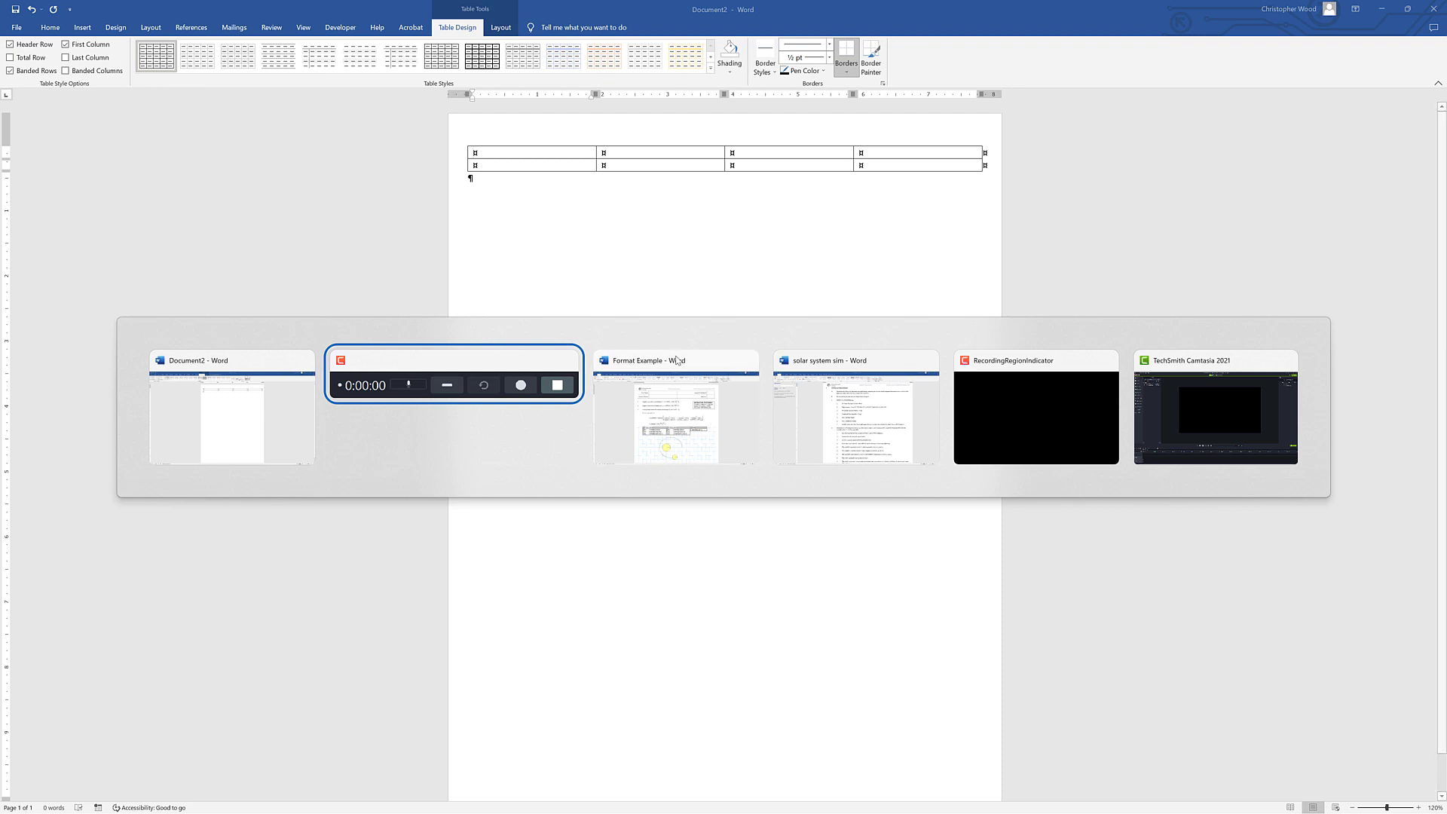
pyautogui.click(682, 364)
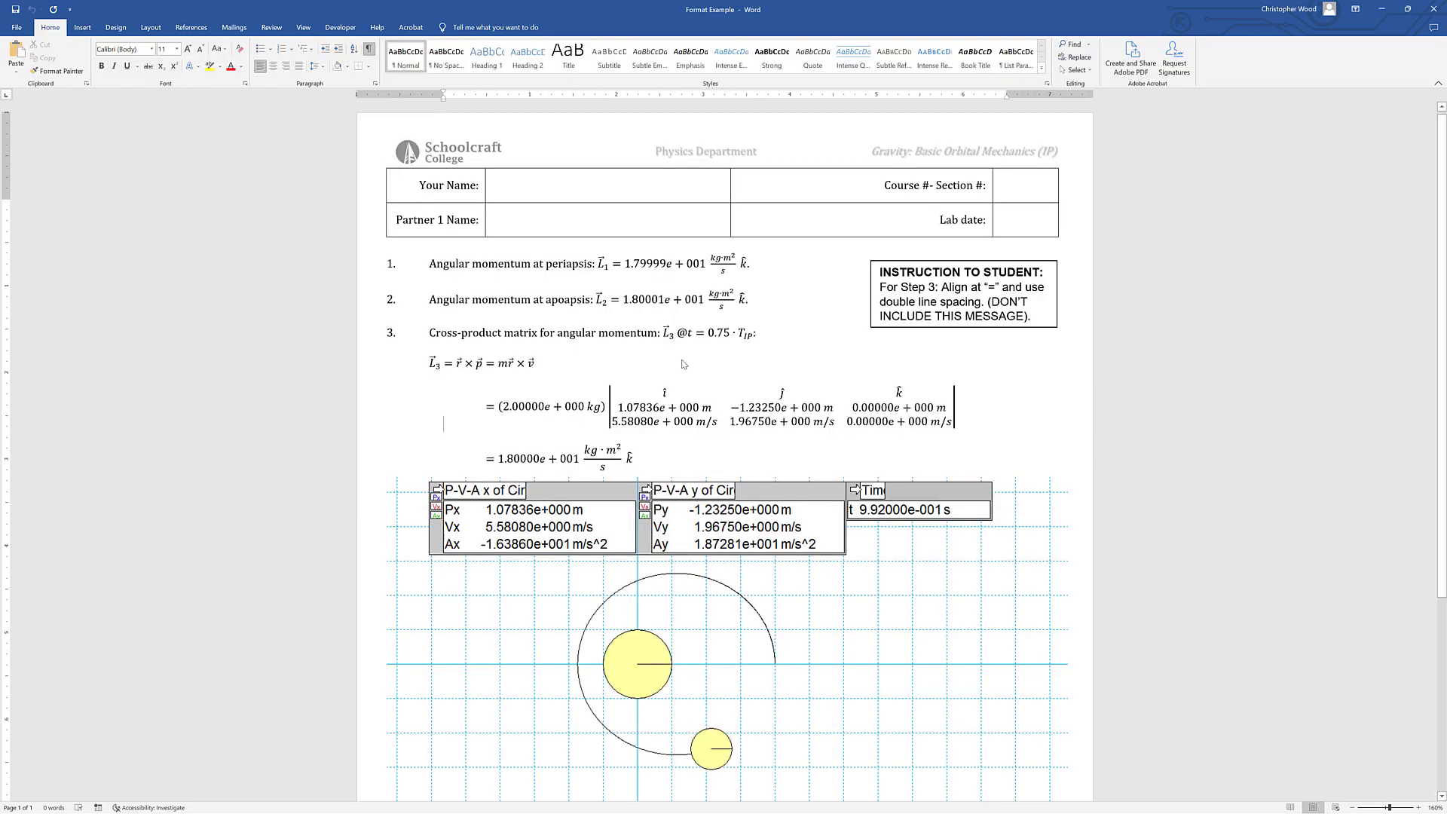
pyautogui.hotkey('alt', 'Tab')
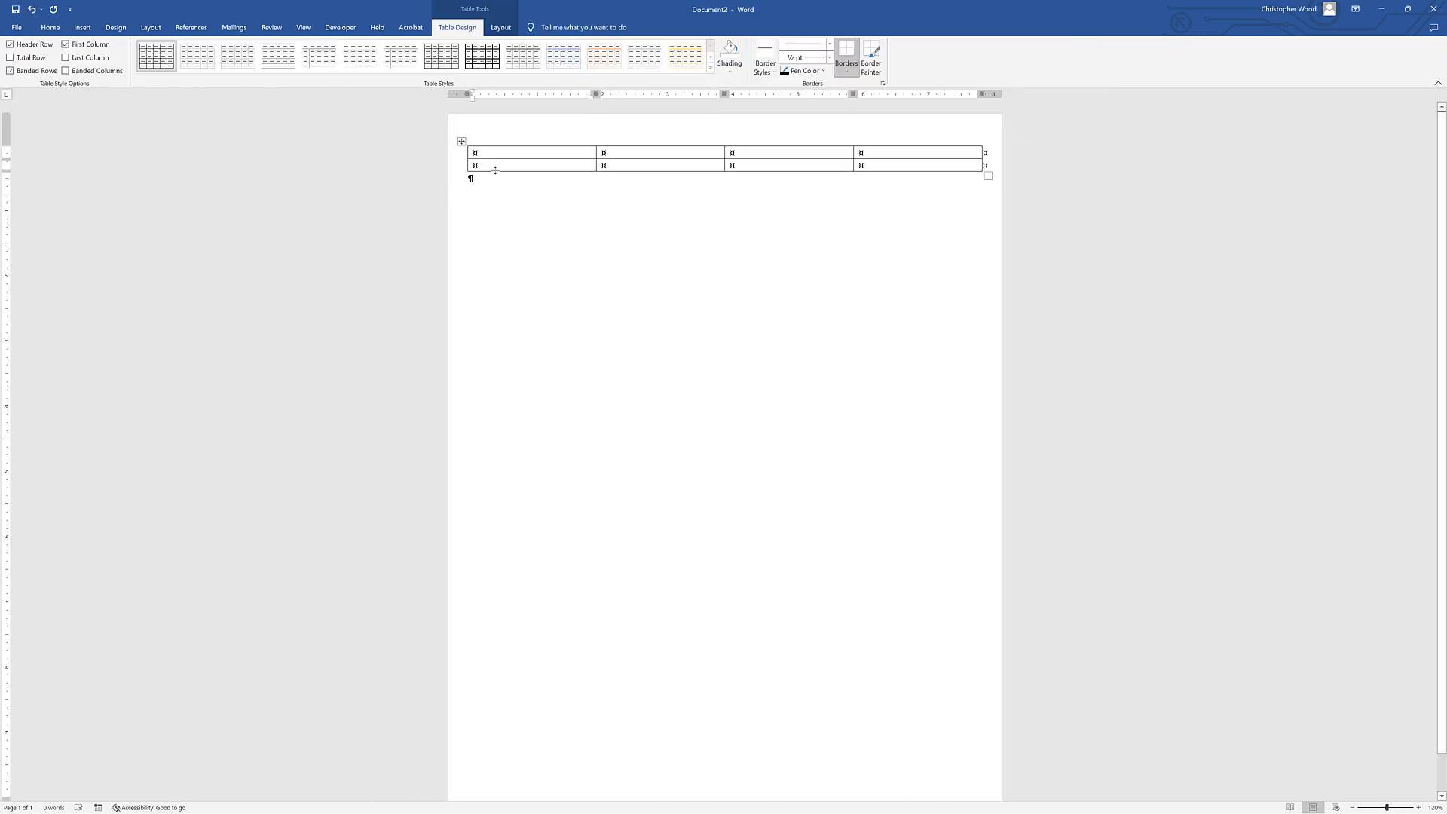
pyautogui.write('Your')
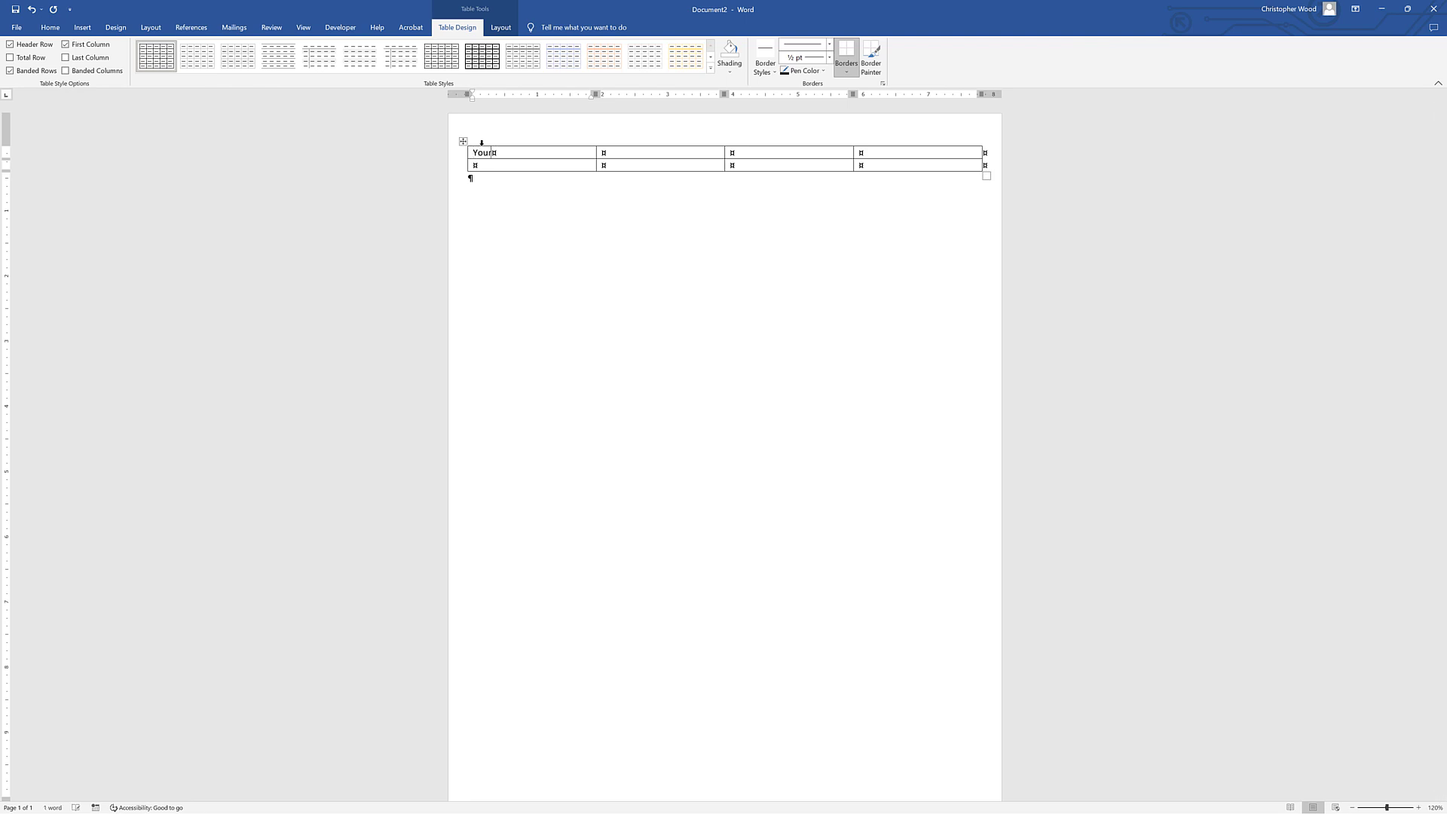
pyautogui.write(' Name:')
pyautogui.hotkey('alt', 'Tab')
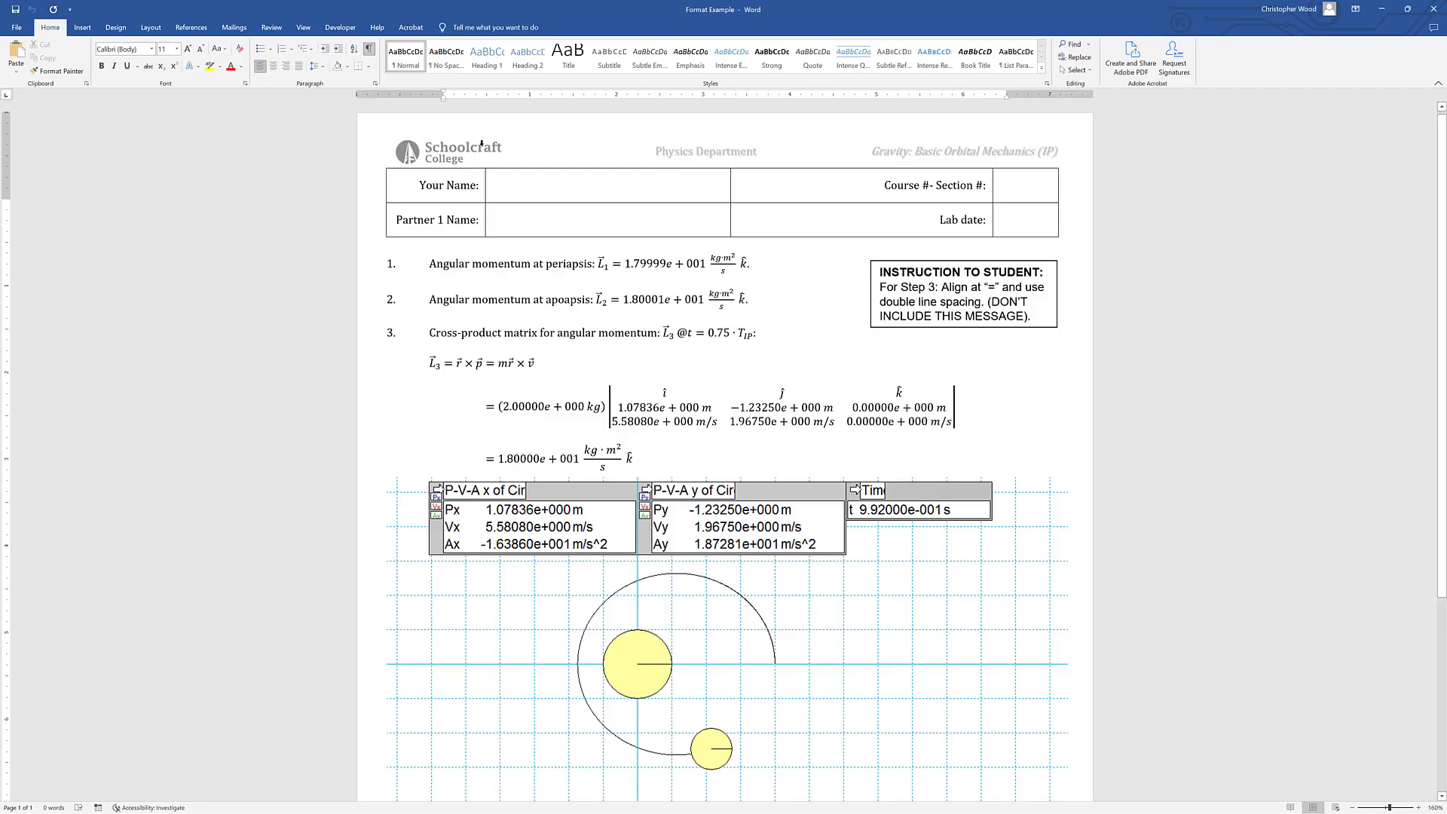
pyautogui.hotkey('alt', 'Tab')
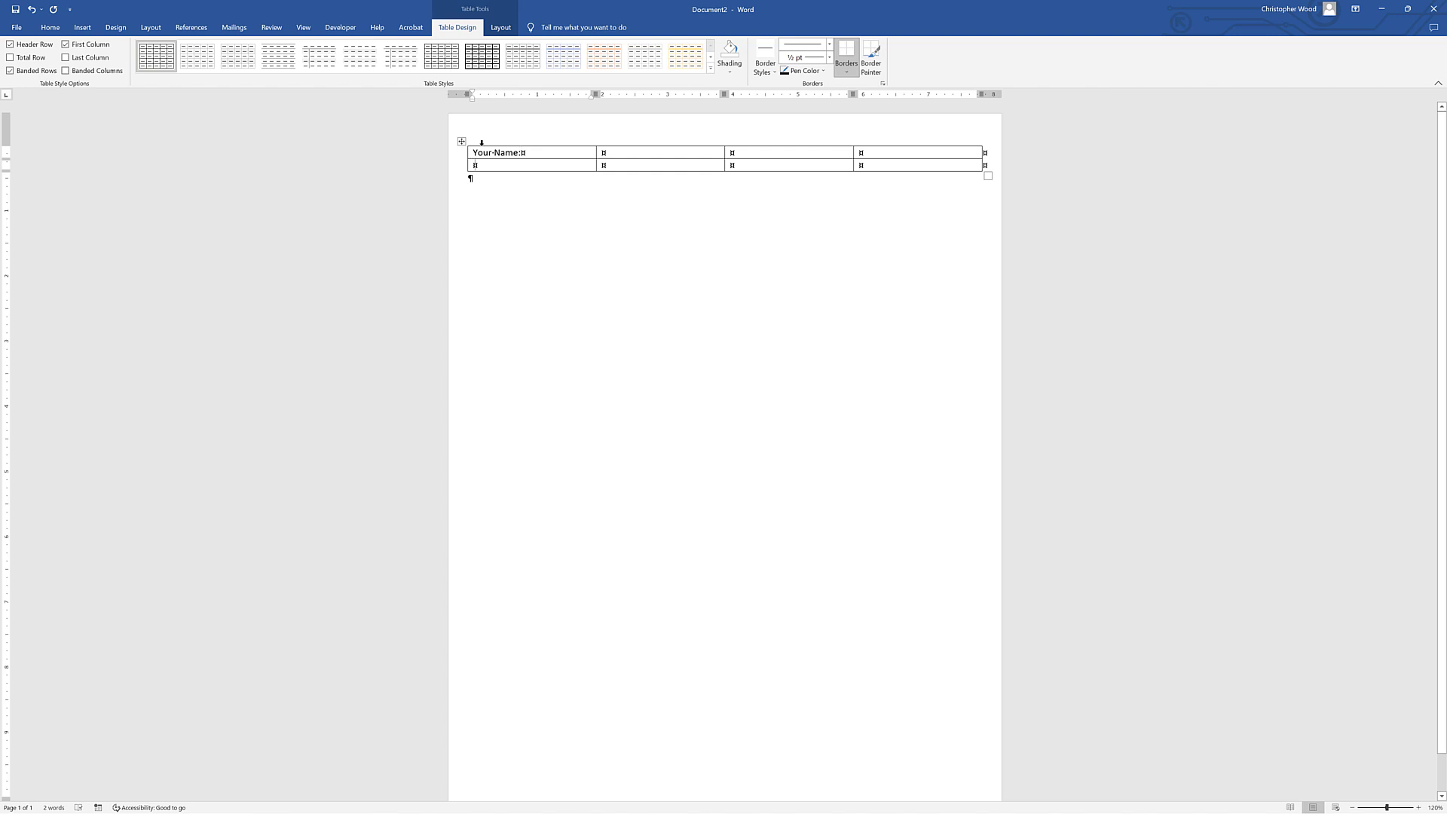
pyautogui.write('Partner')
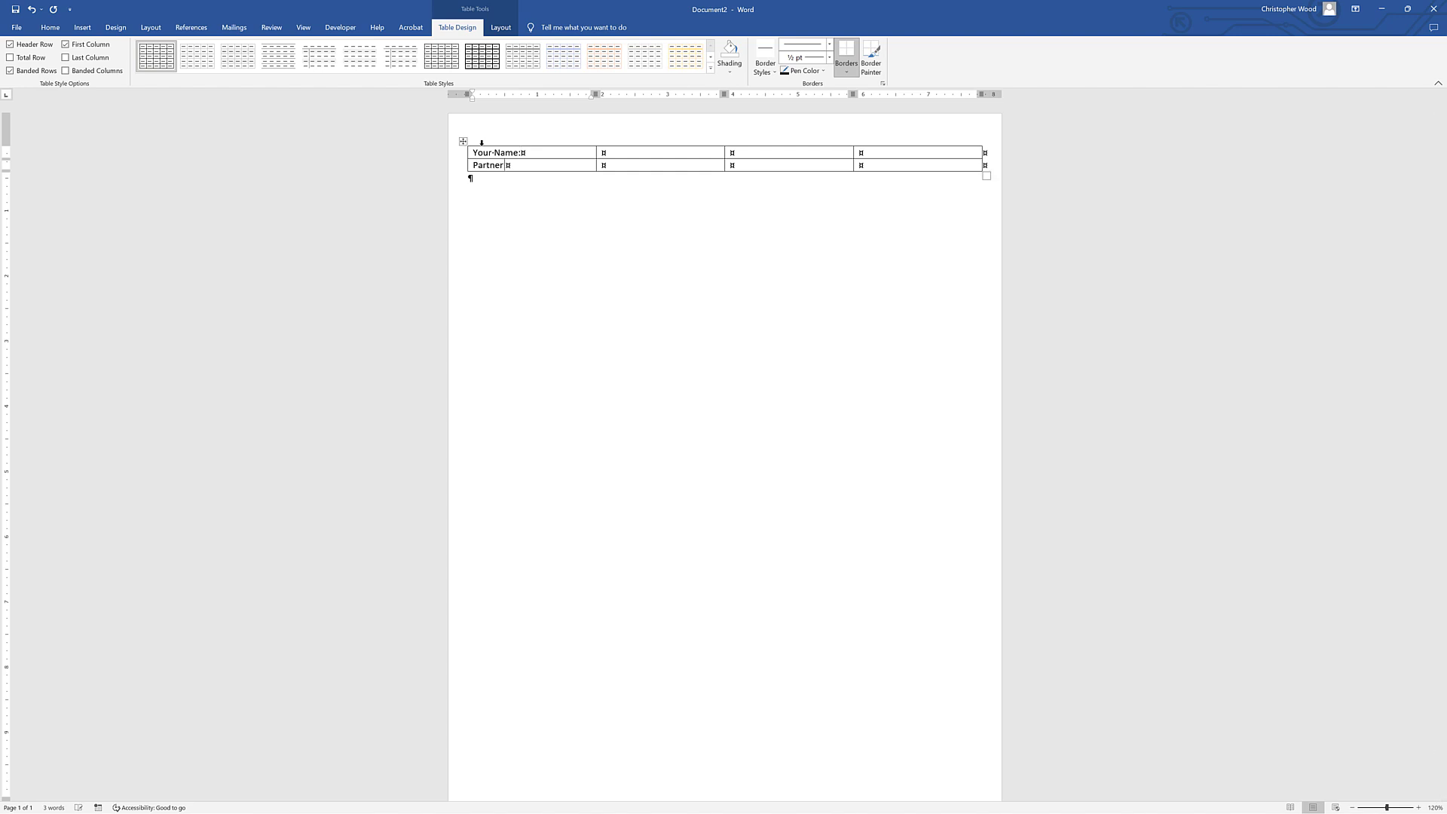
pyautogui.write(' 1 Name:')
# Label the two rows of the table's third column "Course #-Section #:" and "Lab date:", as in the Format Example document
pyautogui.hotkey('alt', 'Tab')
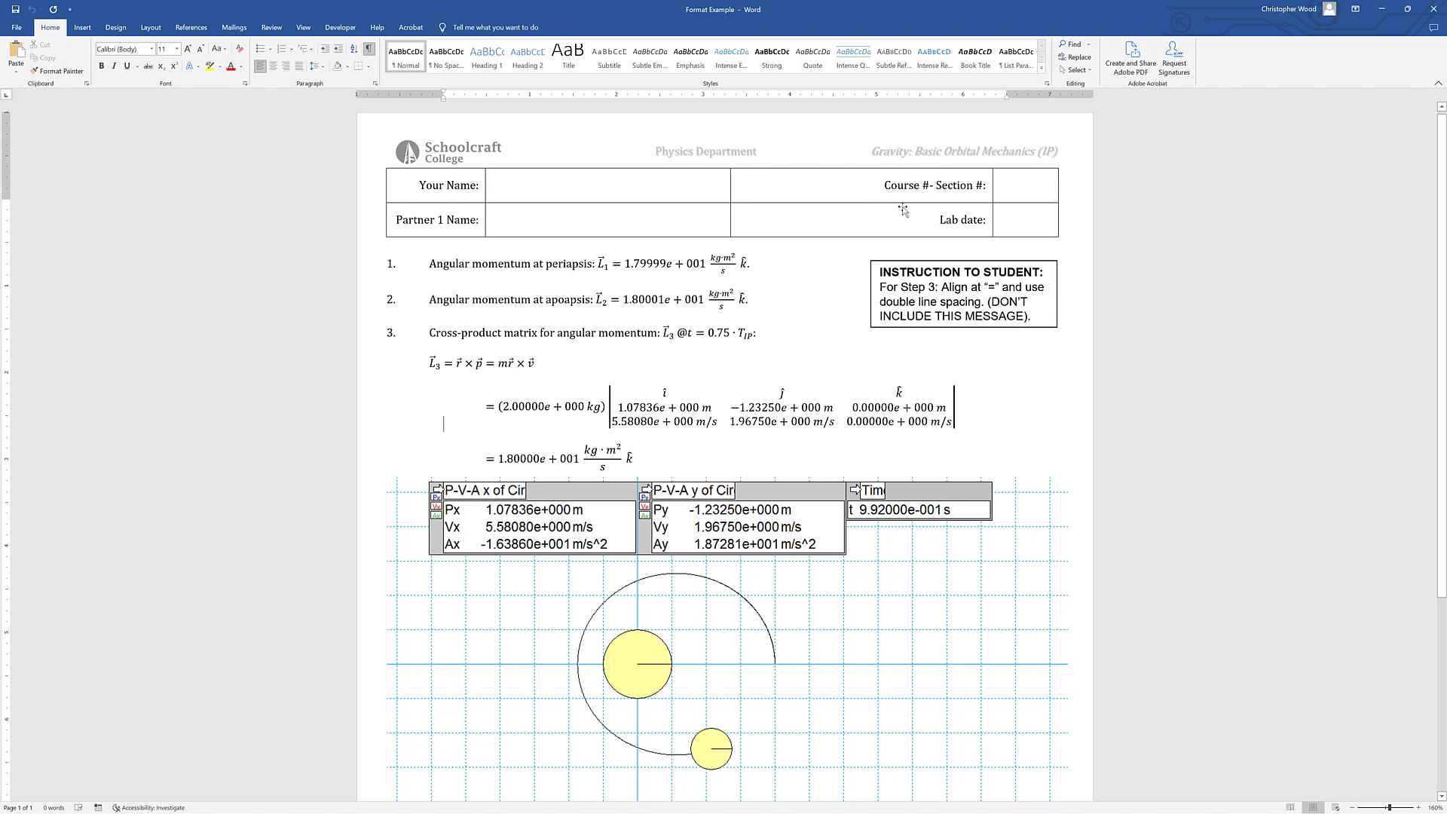
pyautogui.hotkey('alt', 'Tab')
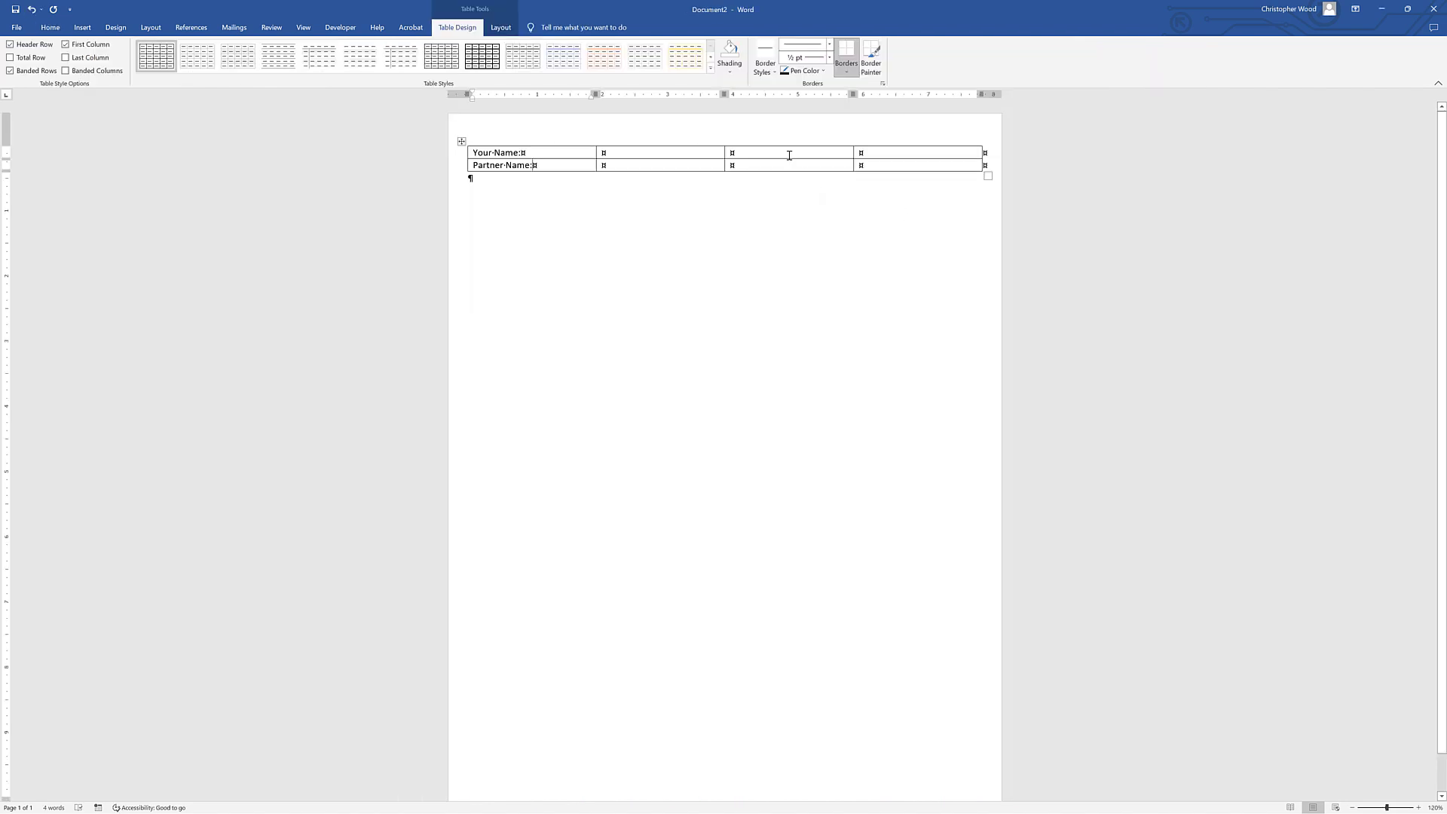
pyautogui.write('C')
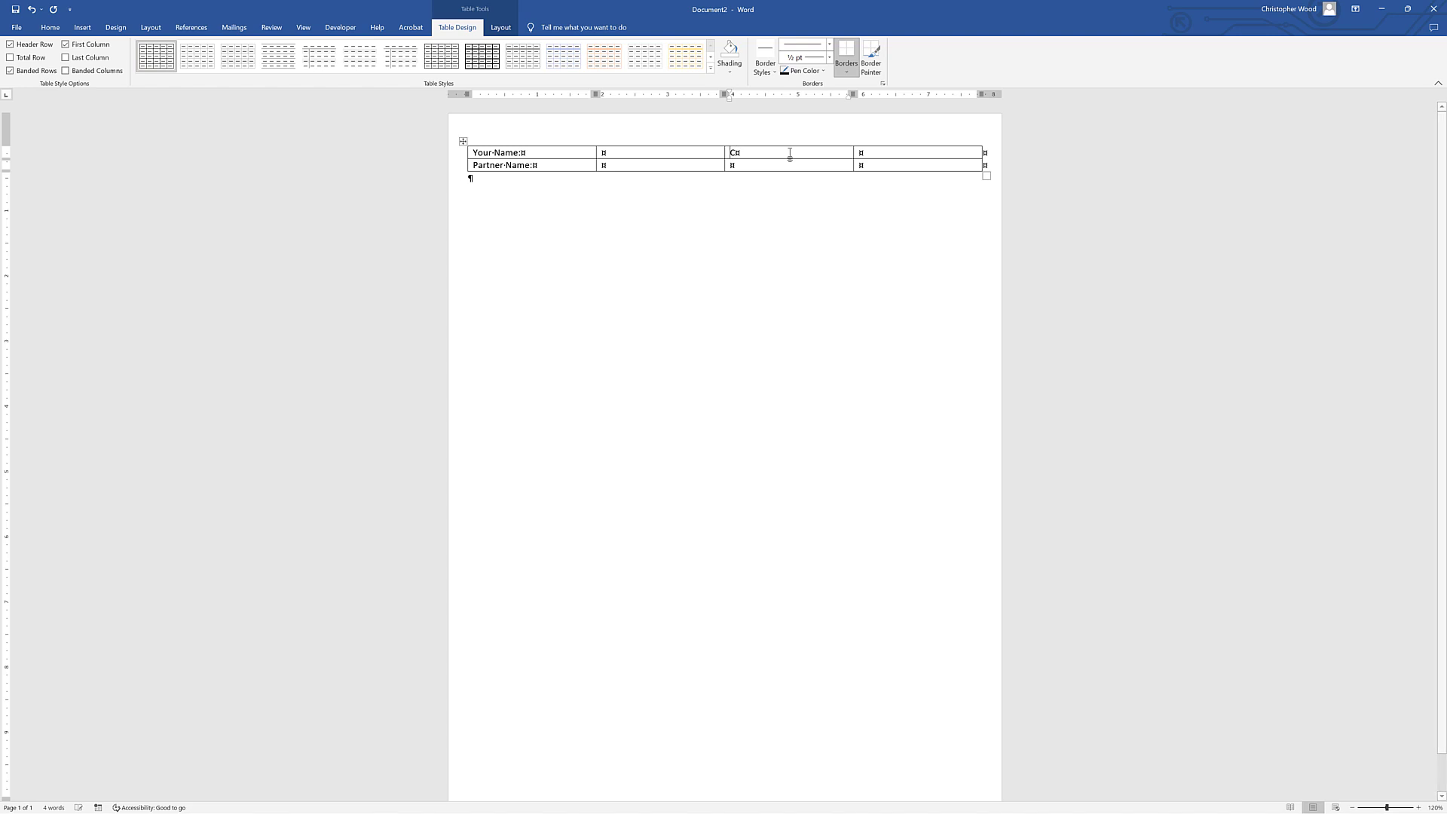
pyautogui.write('ourse ')
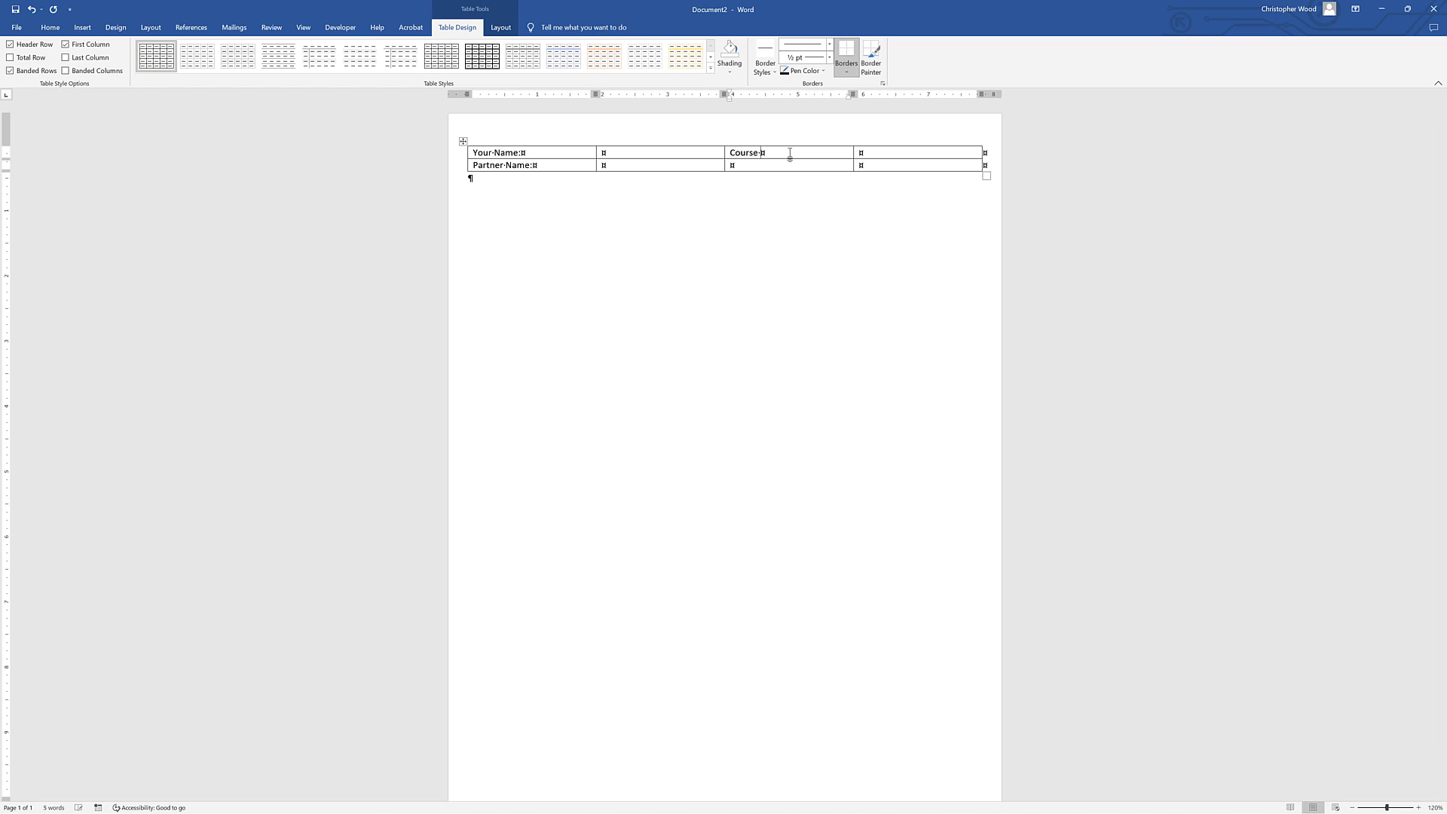
pyautogui.write('# Section #:')
pyautogui.hotkey('alt', 'Tab')
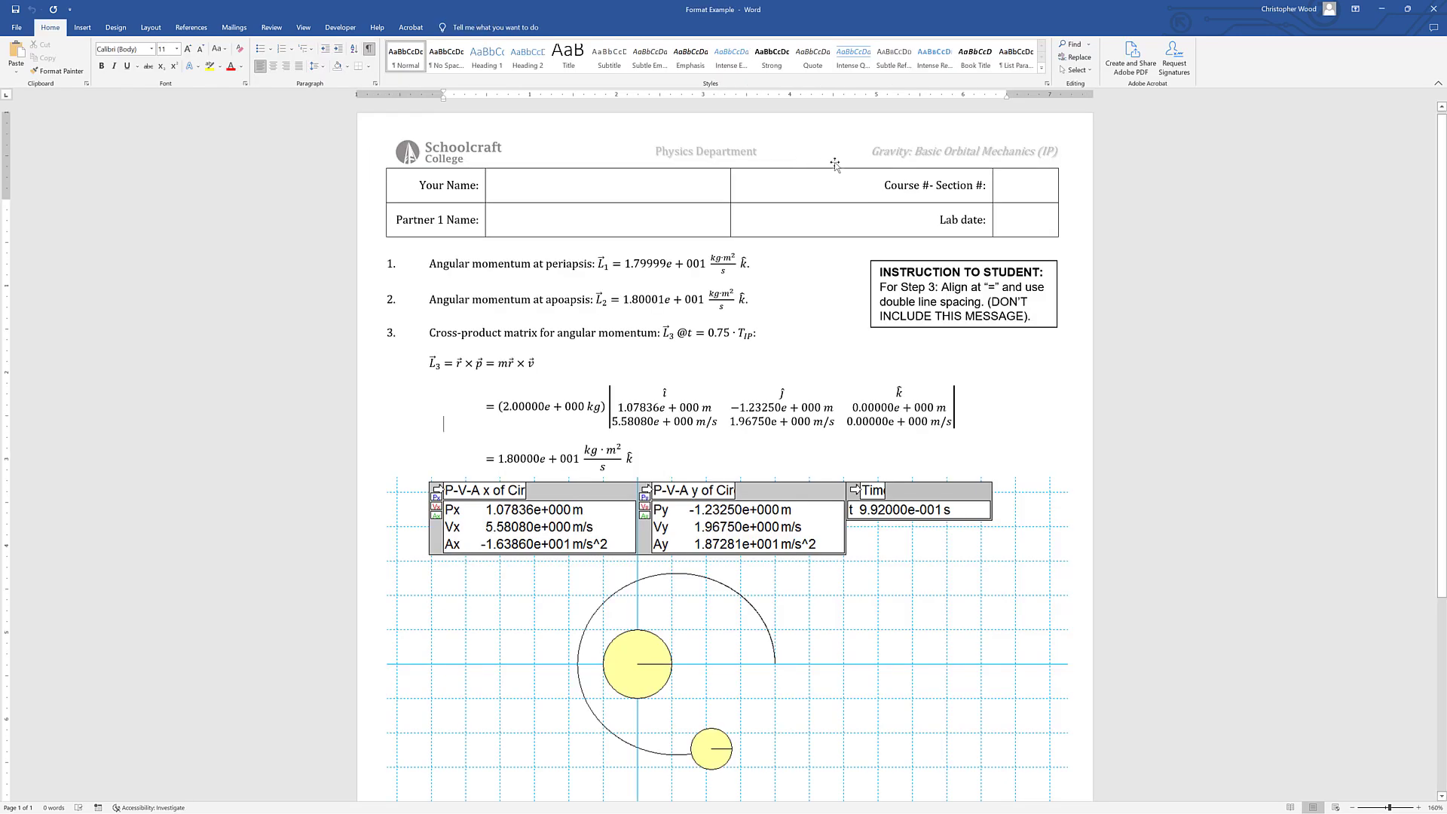
pyautogui.hotkey('alt', 'Tab')
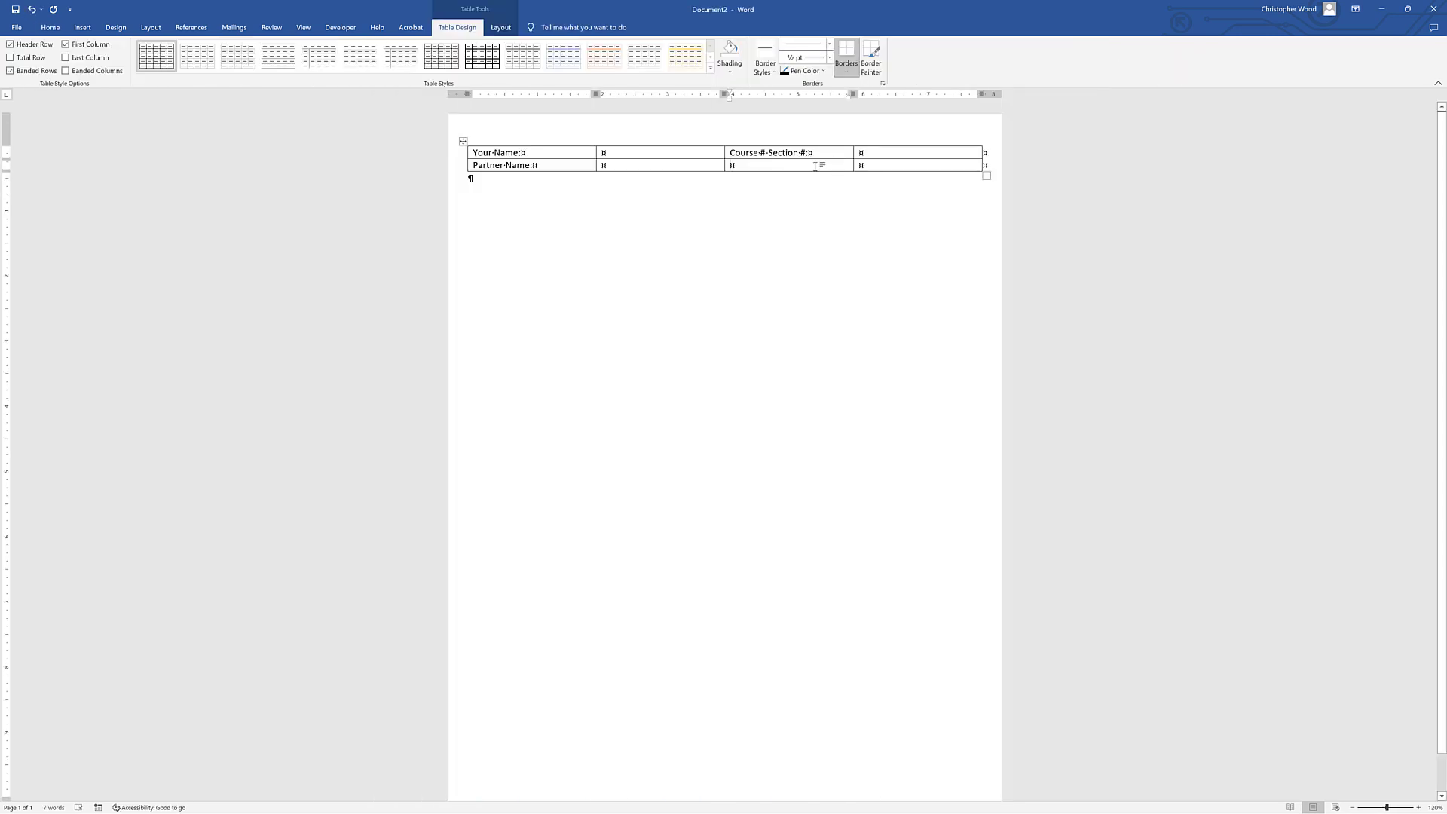
pyautogui.write('Lab d')
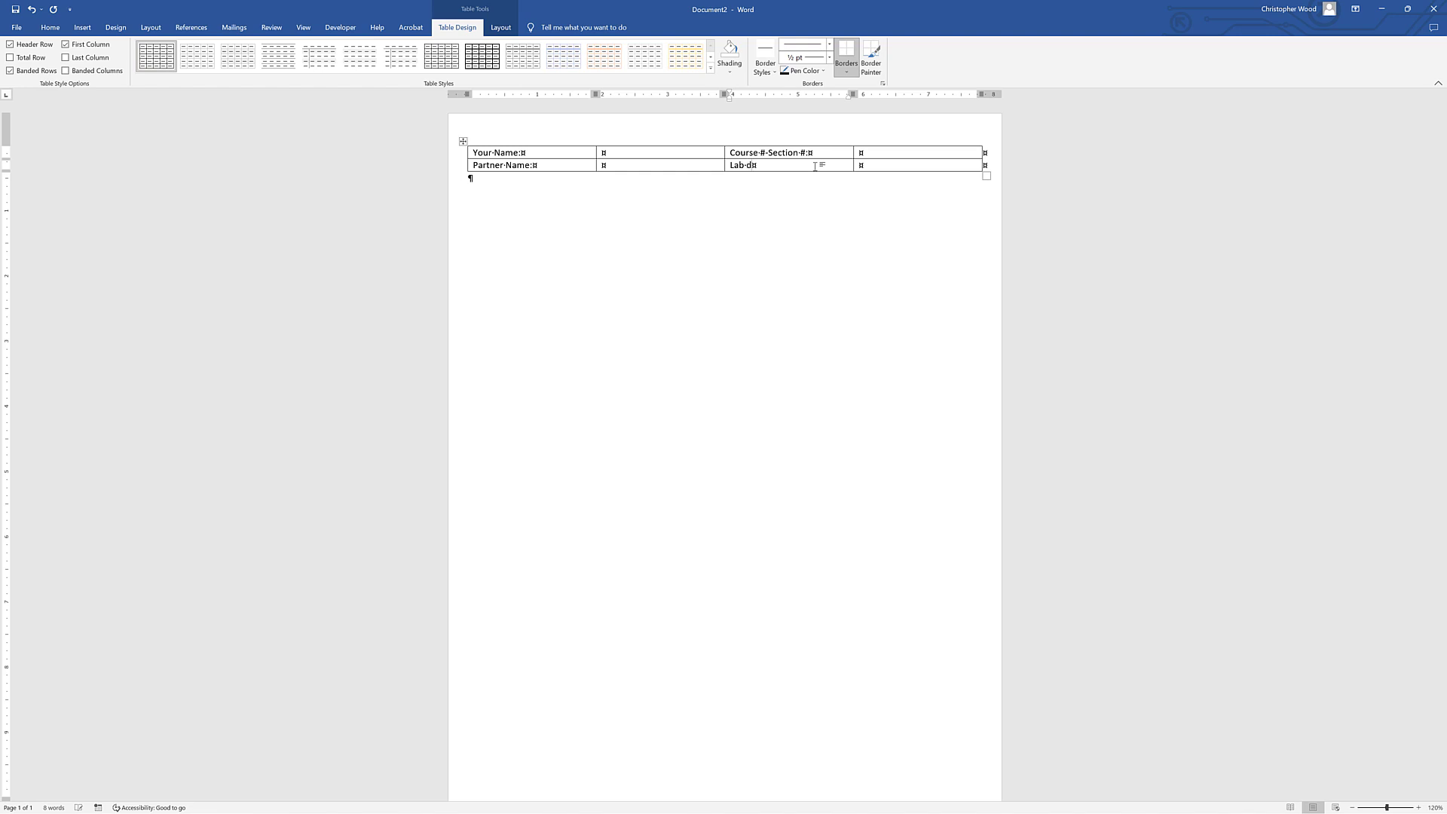
pyautogui.write('ate:')
# Check the font requirement in the solar system sim document and format all of Document2 in 10-point Cambria Math
pyautogui.hotkey('alt', 'Tab')
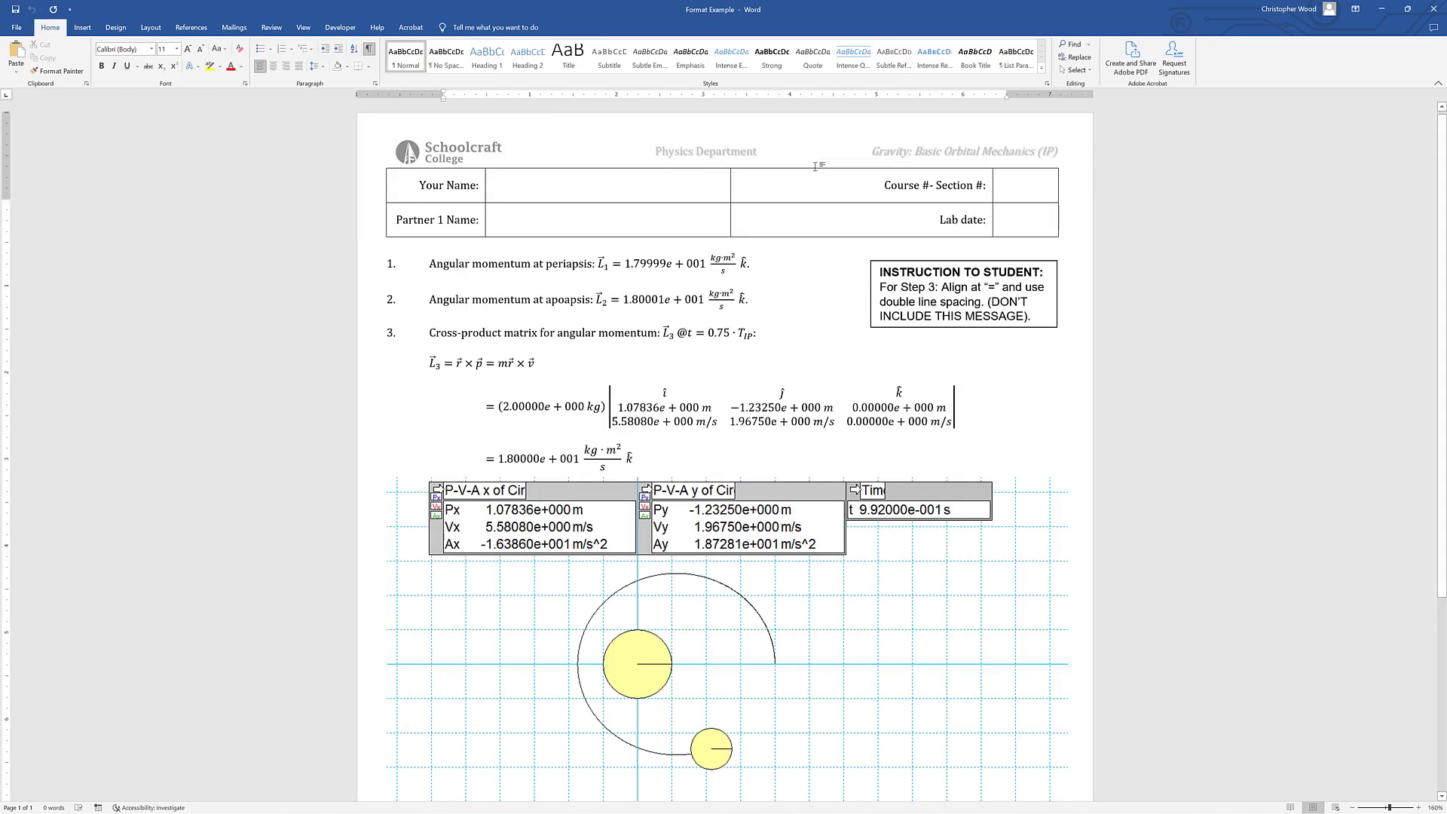
pyautogui.hotkey('alt', 'Tab')
pyautogui.press('Tab')
pyautogui.press('Tab')
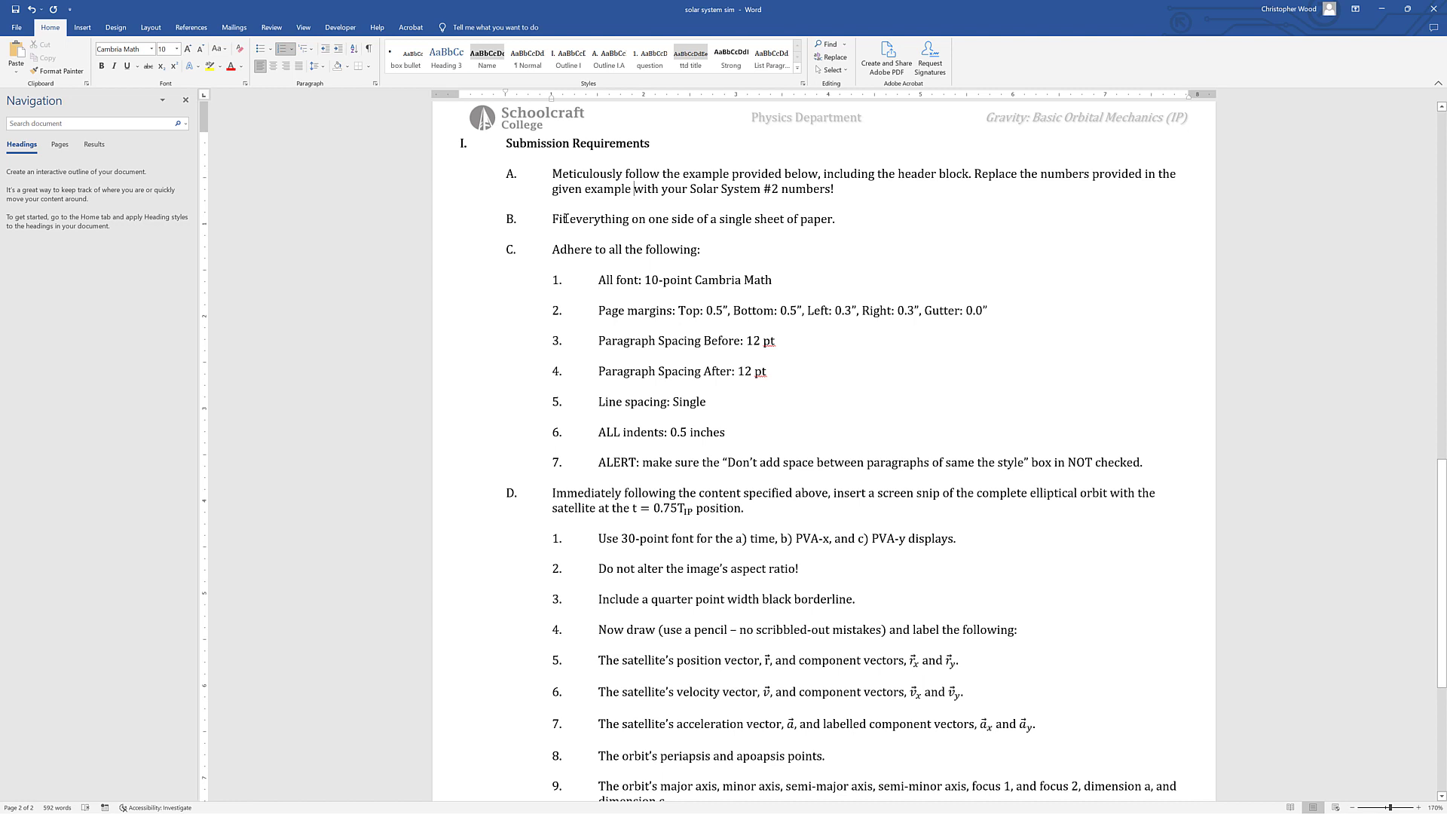
pyautogui.tripleClick(602, 280)
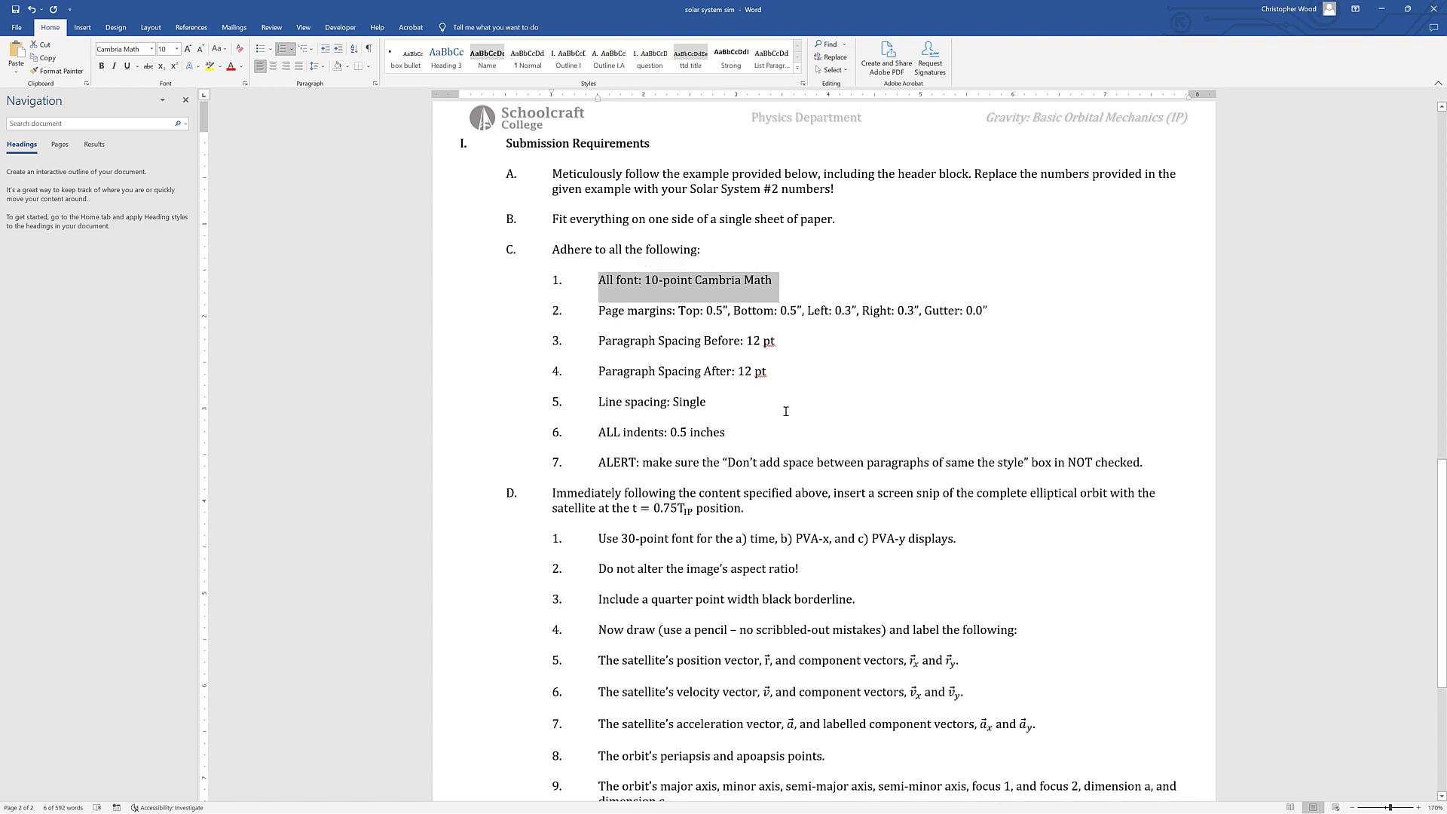
pyautogui.hotkey('alt', 'Tab')
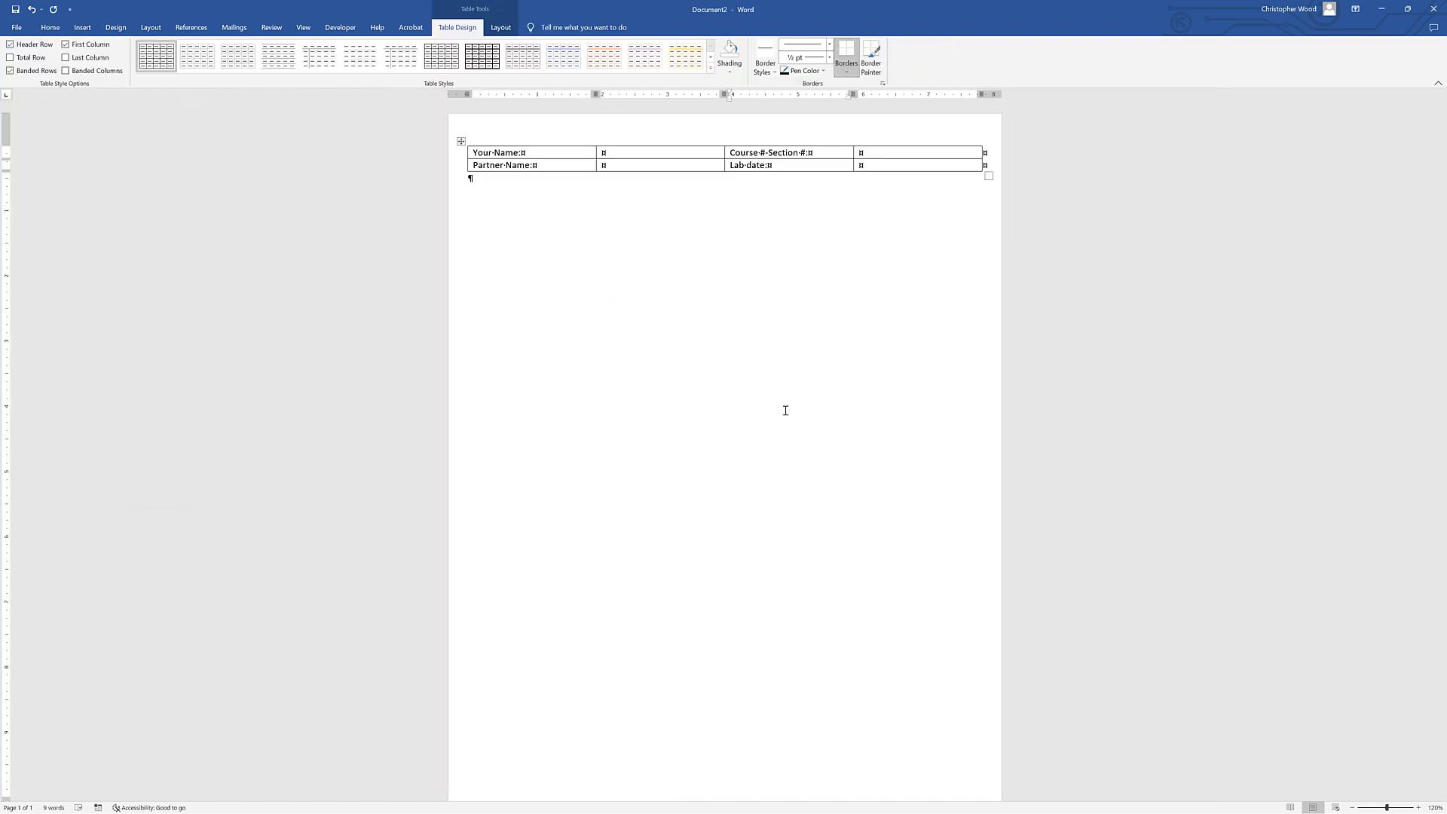
pyautogui.click(670, 347)
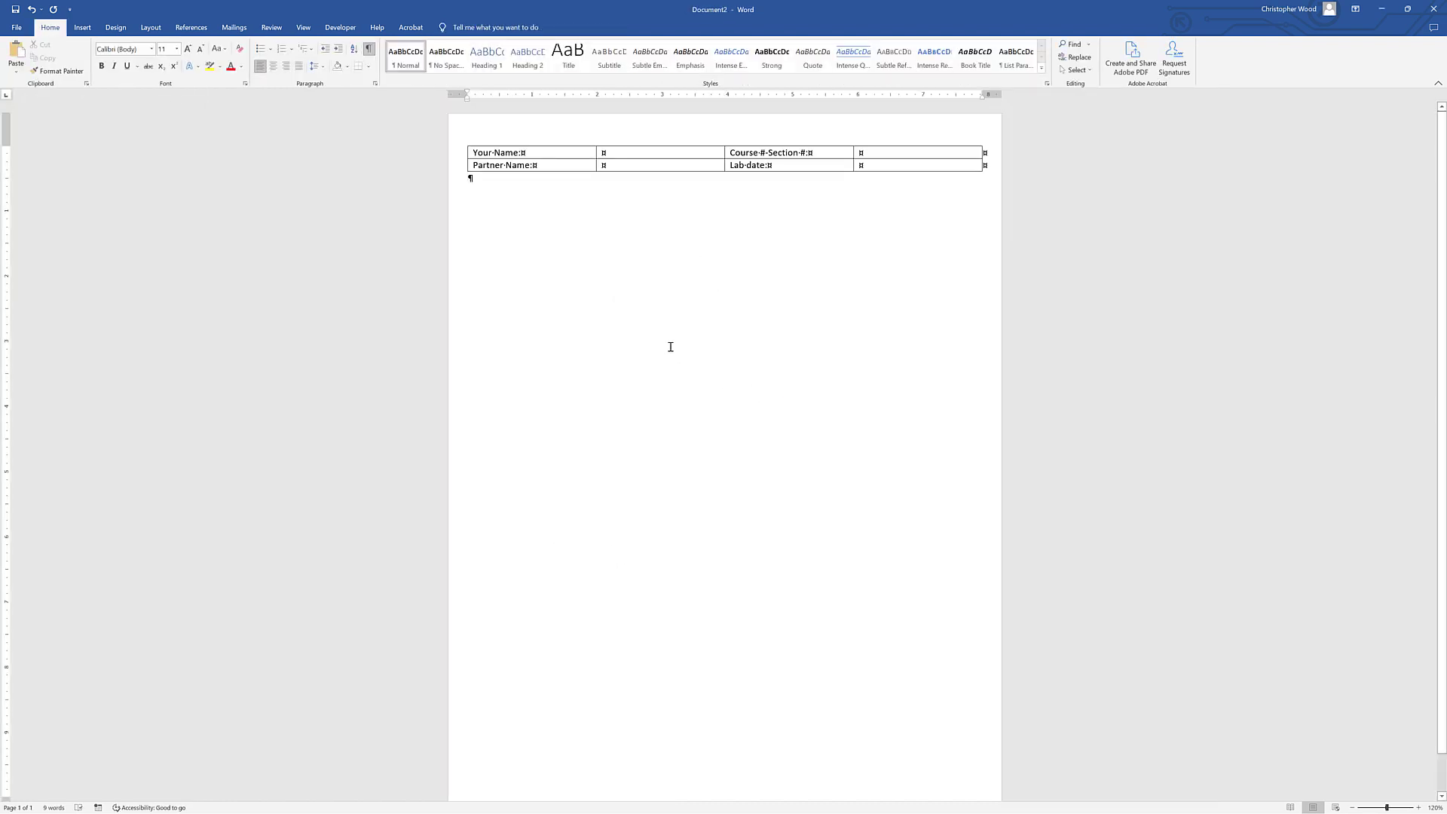
pyautogui.hotkey('ctrl', 'a')
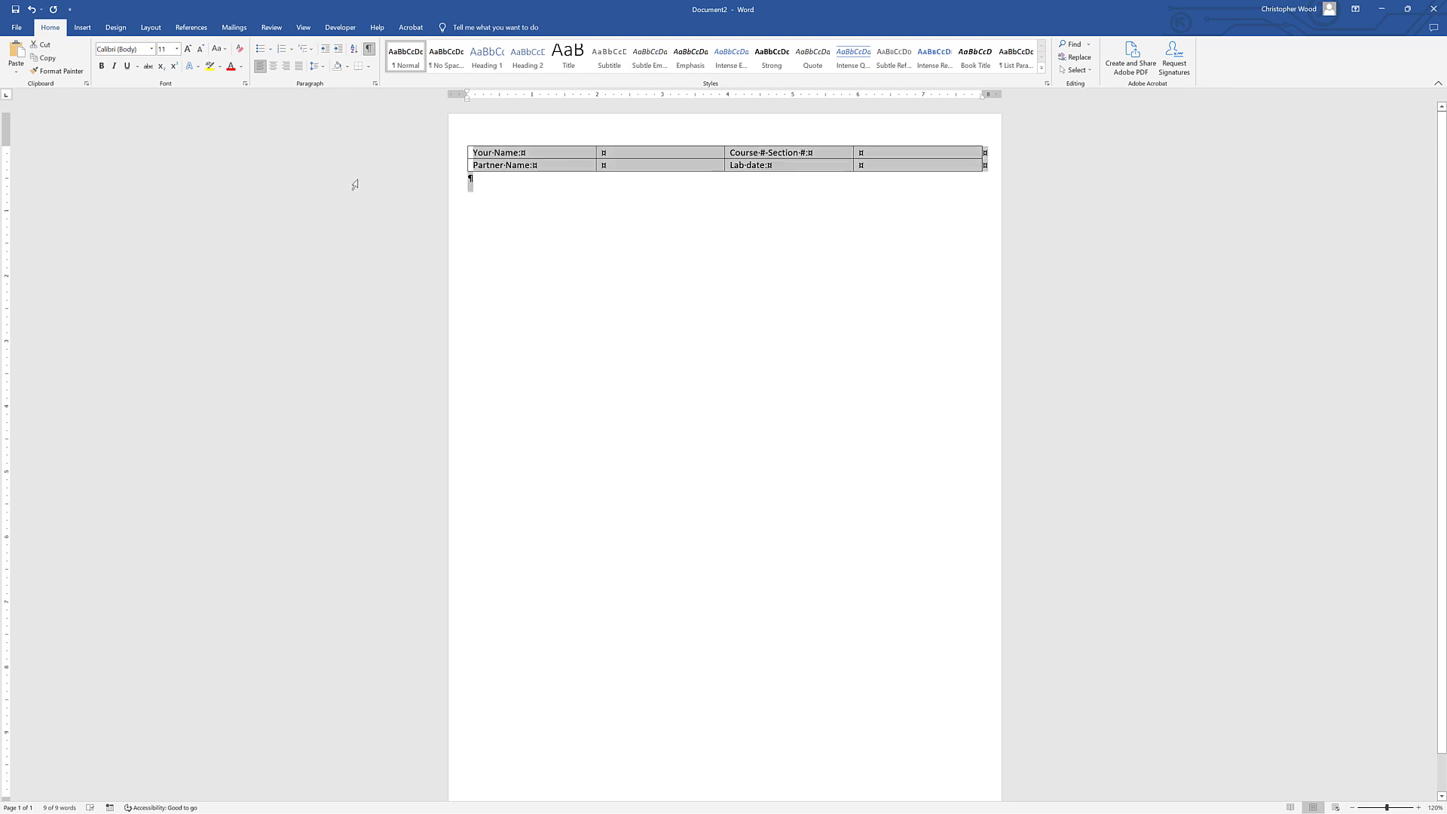
pyautogui.click(131, 48)
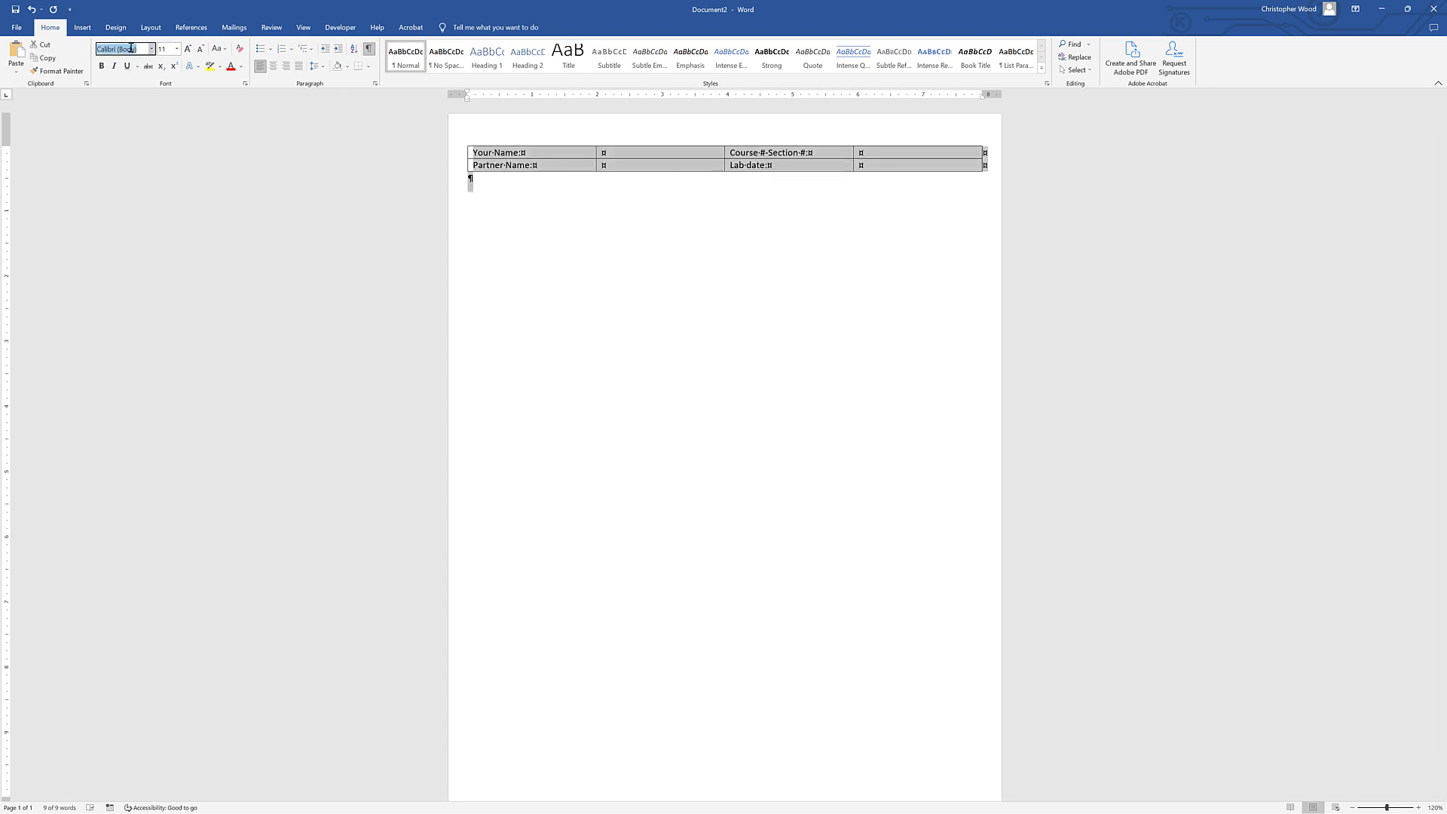
pyautogui.write('Cambria Math')
pyautogui.press('Tab')
pyautogui.write('1')
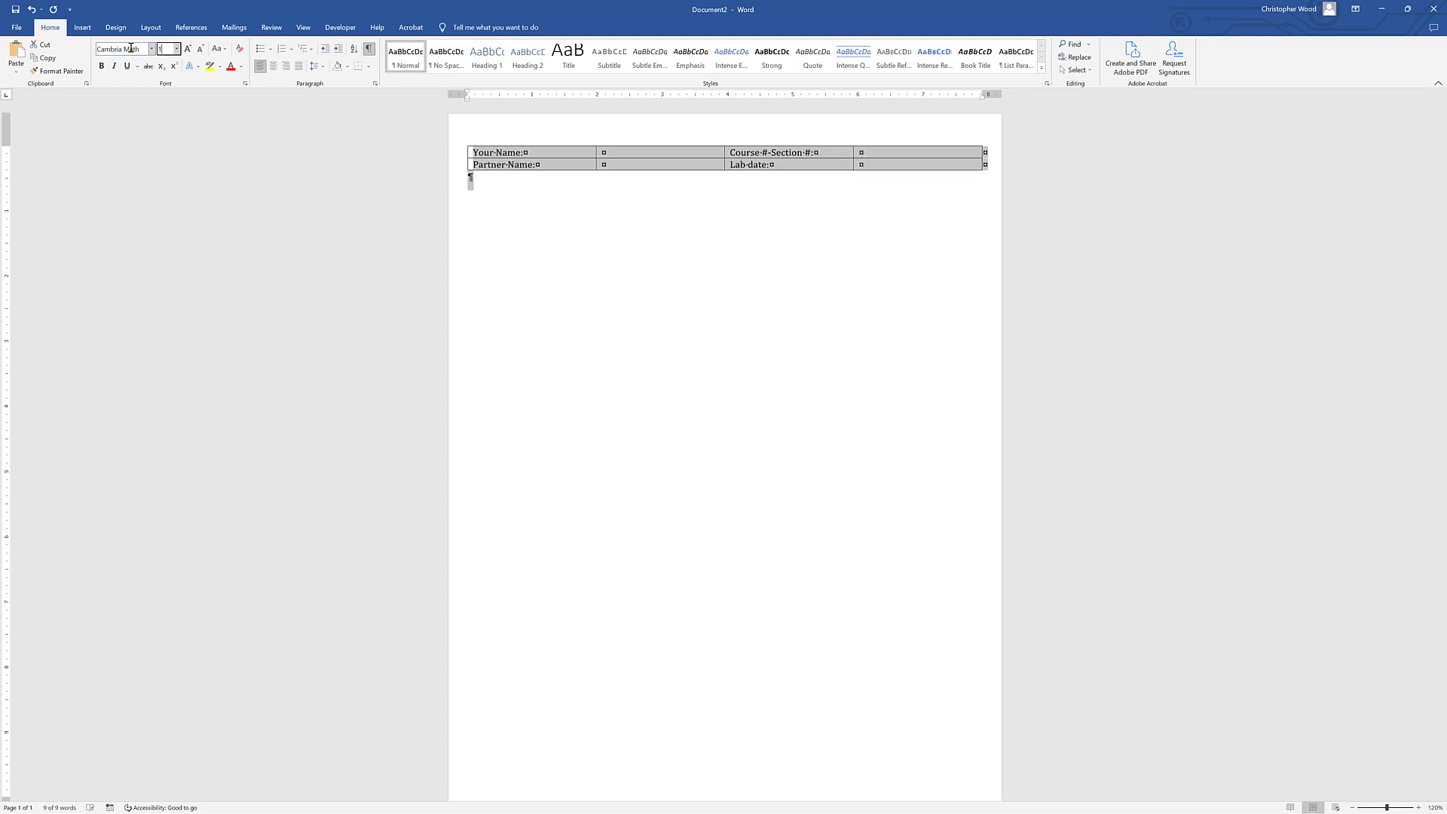
pyautogui.write('0')
pyautogui.press('Return')
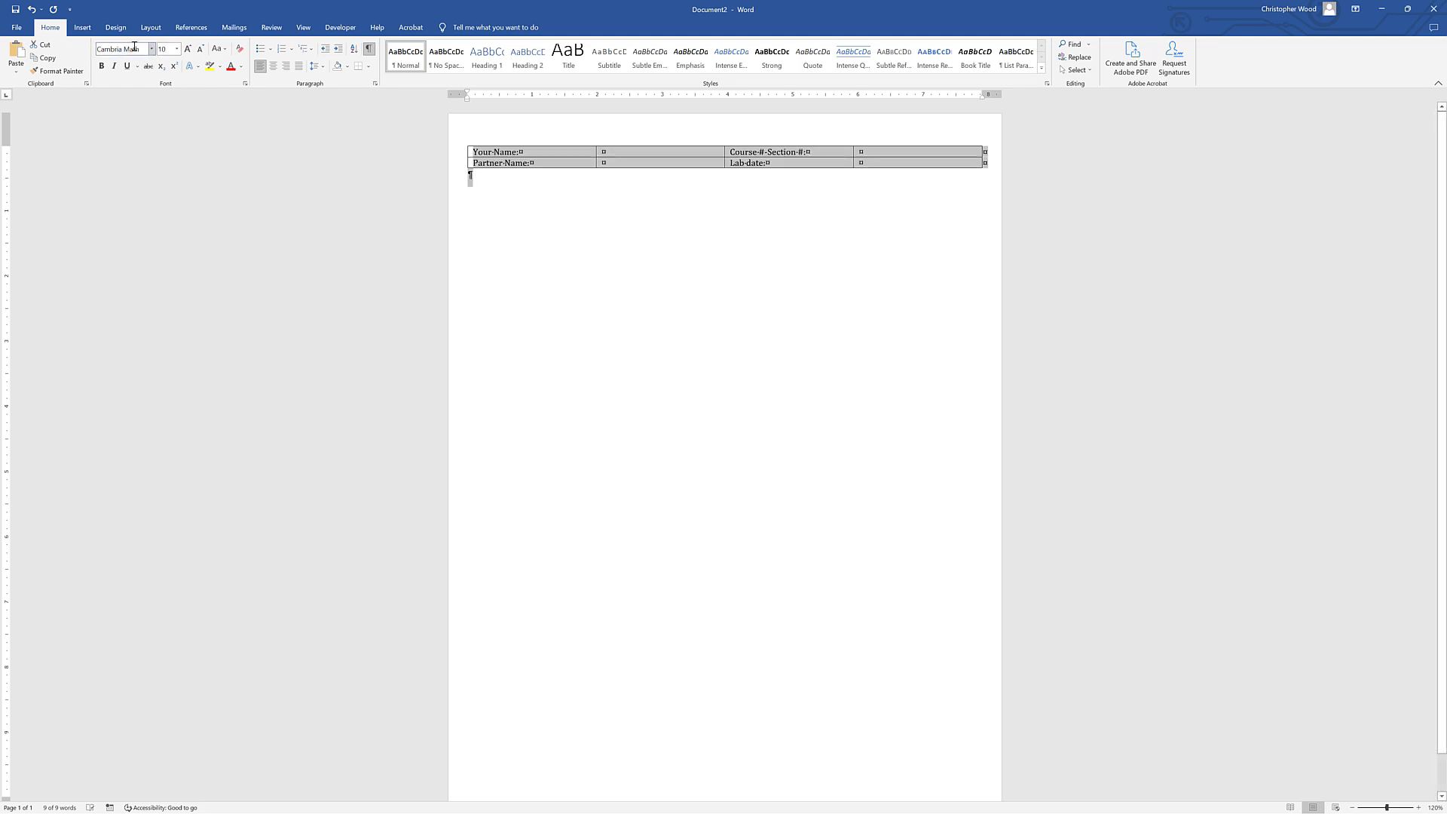
pyautogui.click(638, 267)
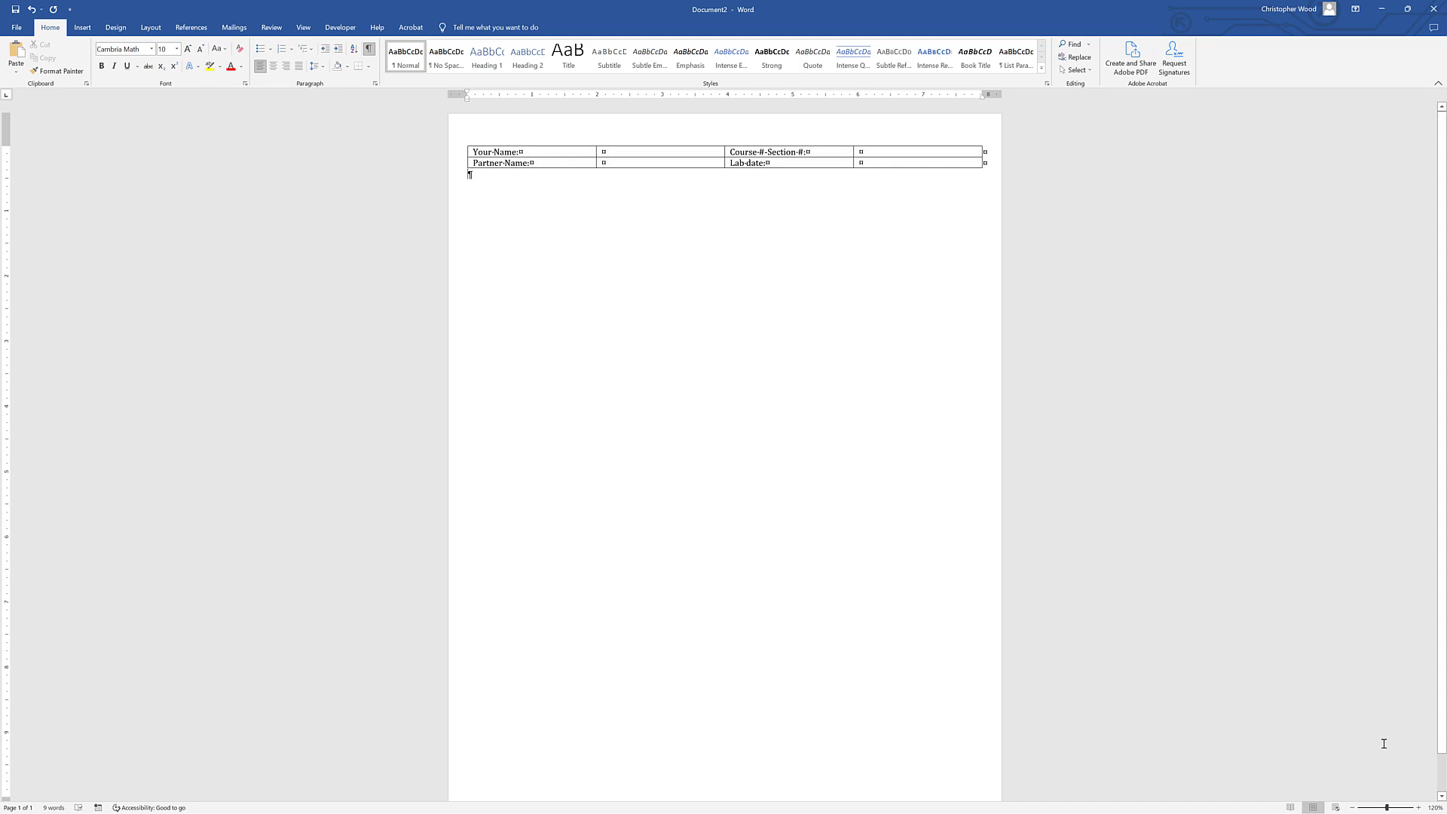
# Zoom in on the header table to 200%
pyautogui.click(1419, 807)
pyautogui.click(1418, 807)
pyautogui.click(1419, 807)
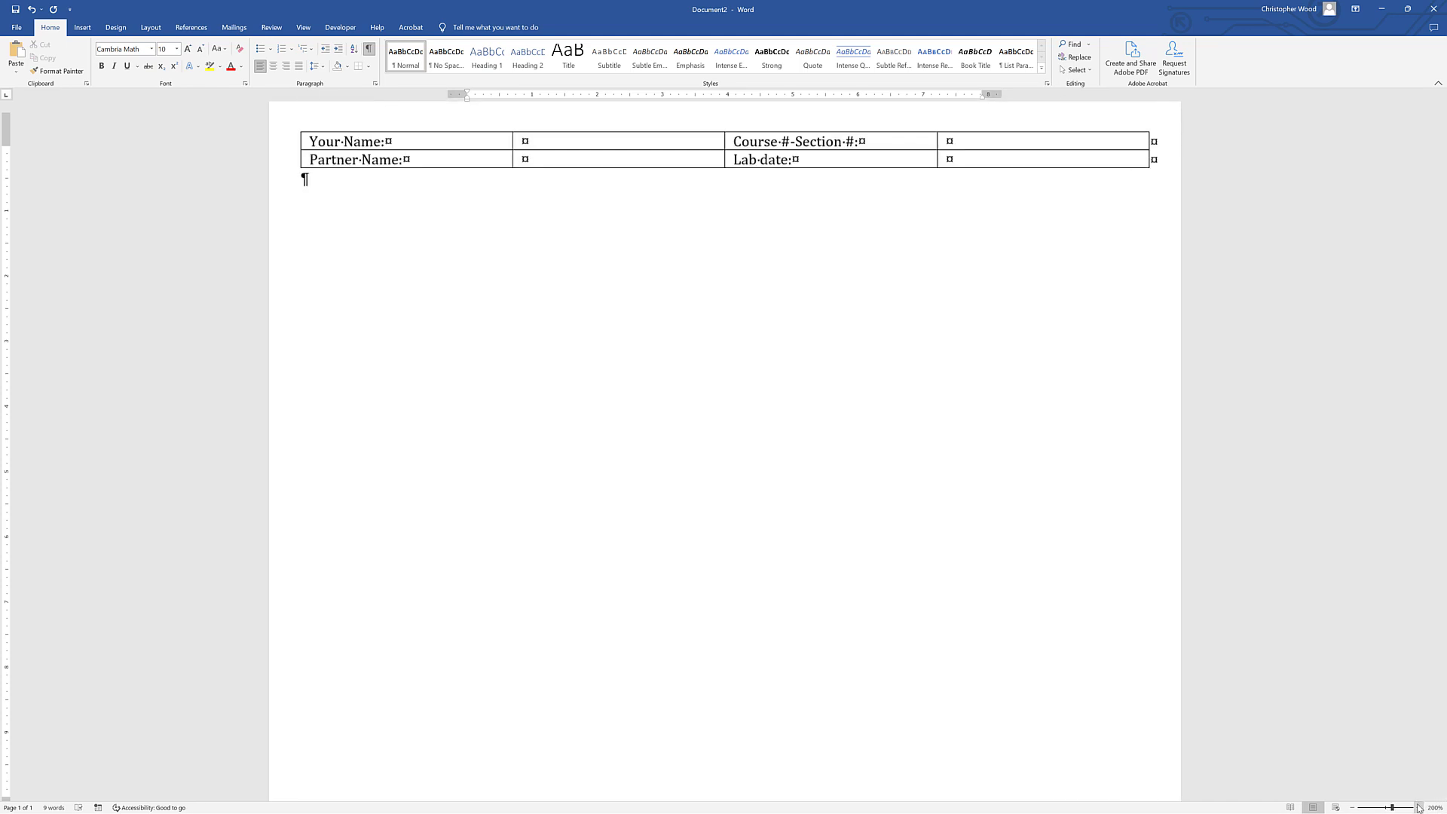
# Look up the required page margins in the Submission Requirements of the solar system sim document, then return to Document2
pyautogui.click(1419, 807)
pyautogui.click(1419, 807)
pyautogui.click(1419, 807)
pyautogui.hotkey('alt', 'Tab')
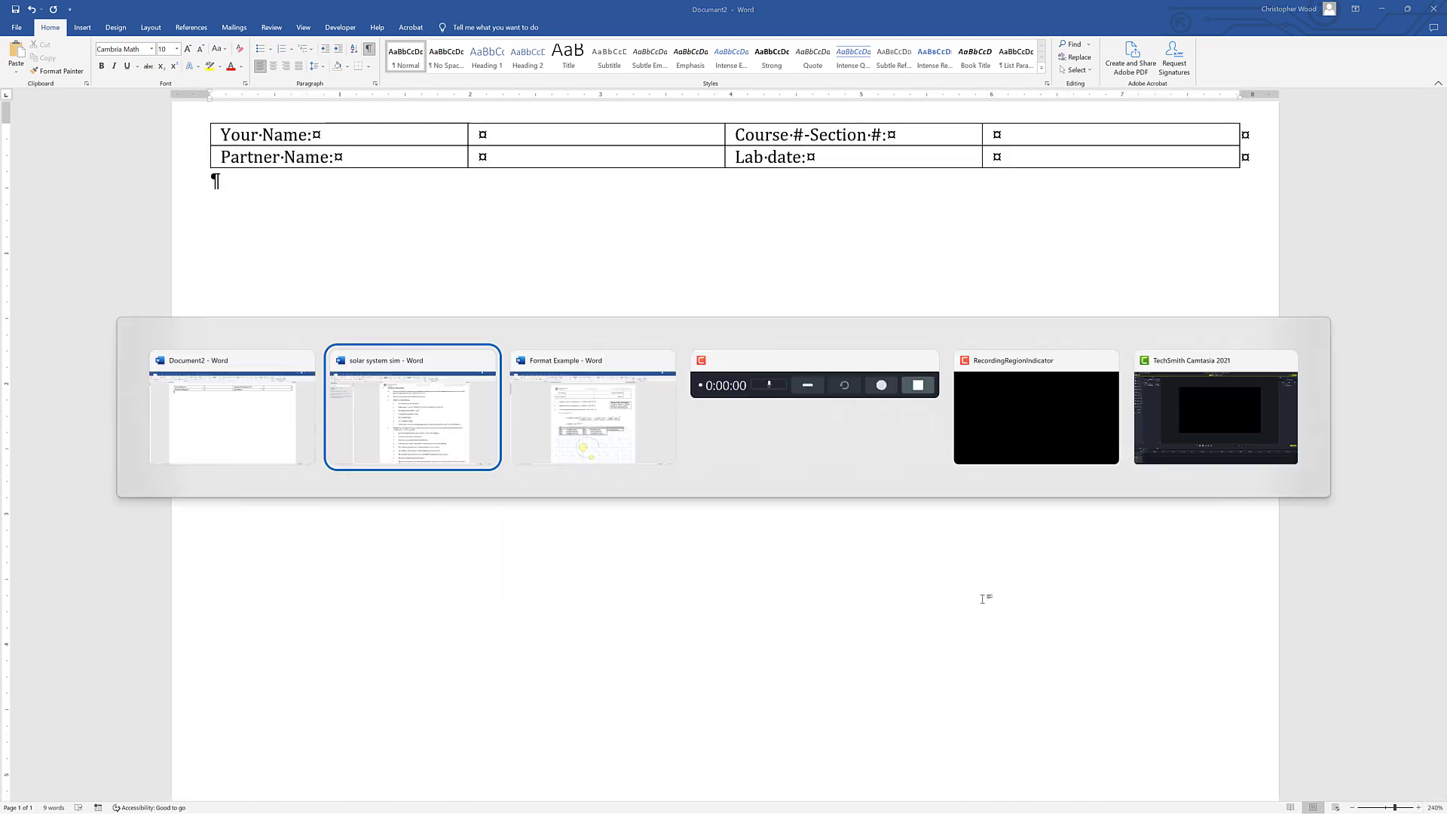
pyautogui.hotkey('alt', 'Tab')
pyautogui.hotkey('alt', 'Tab')
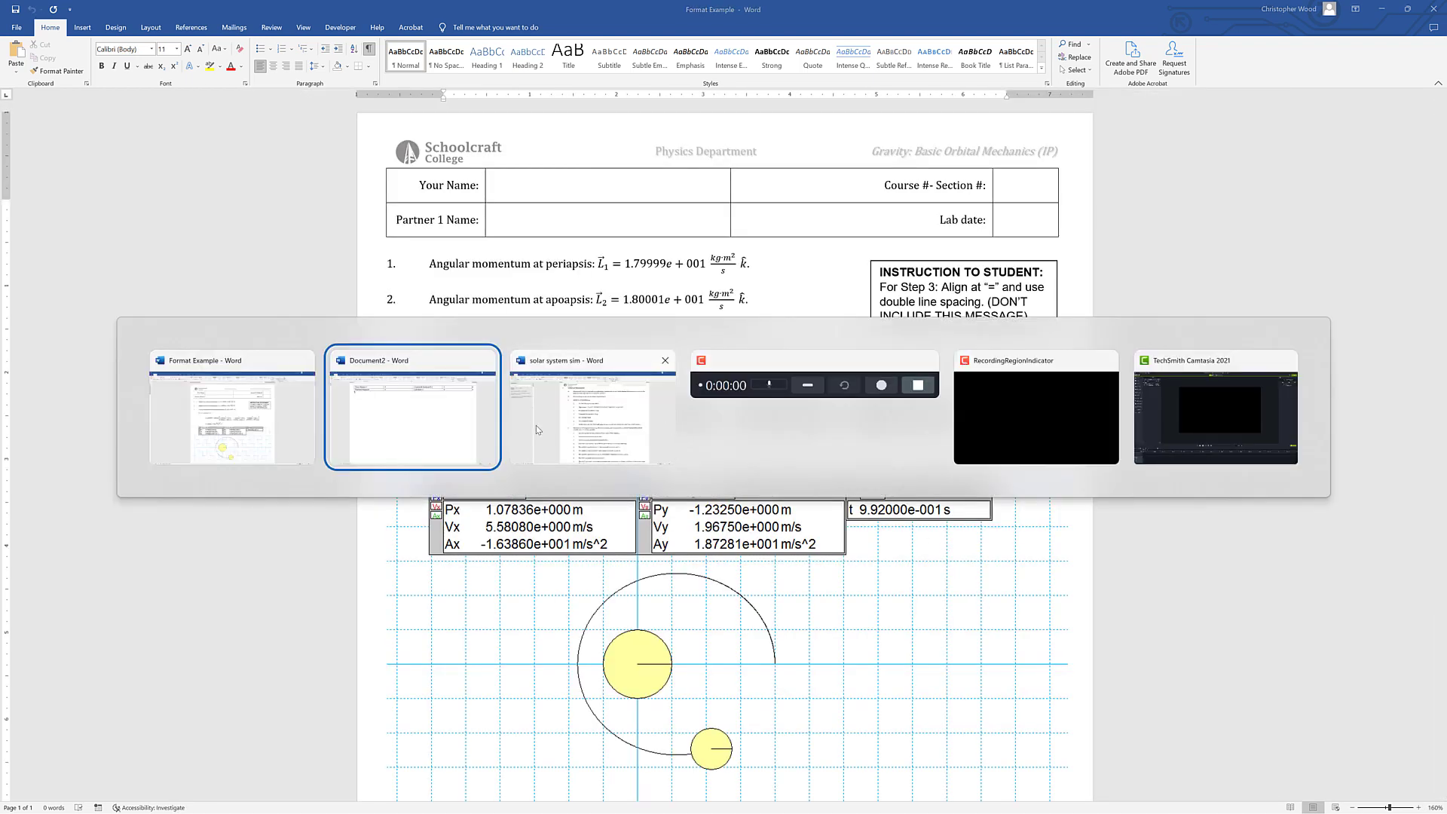
pyautogui.click(586, 439)
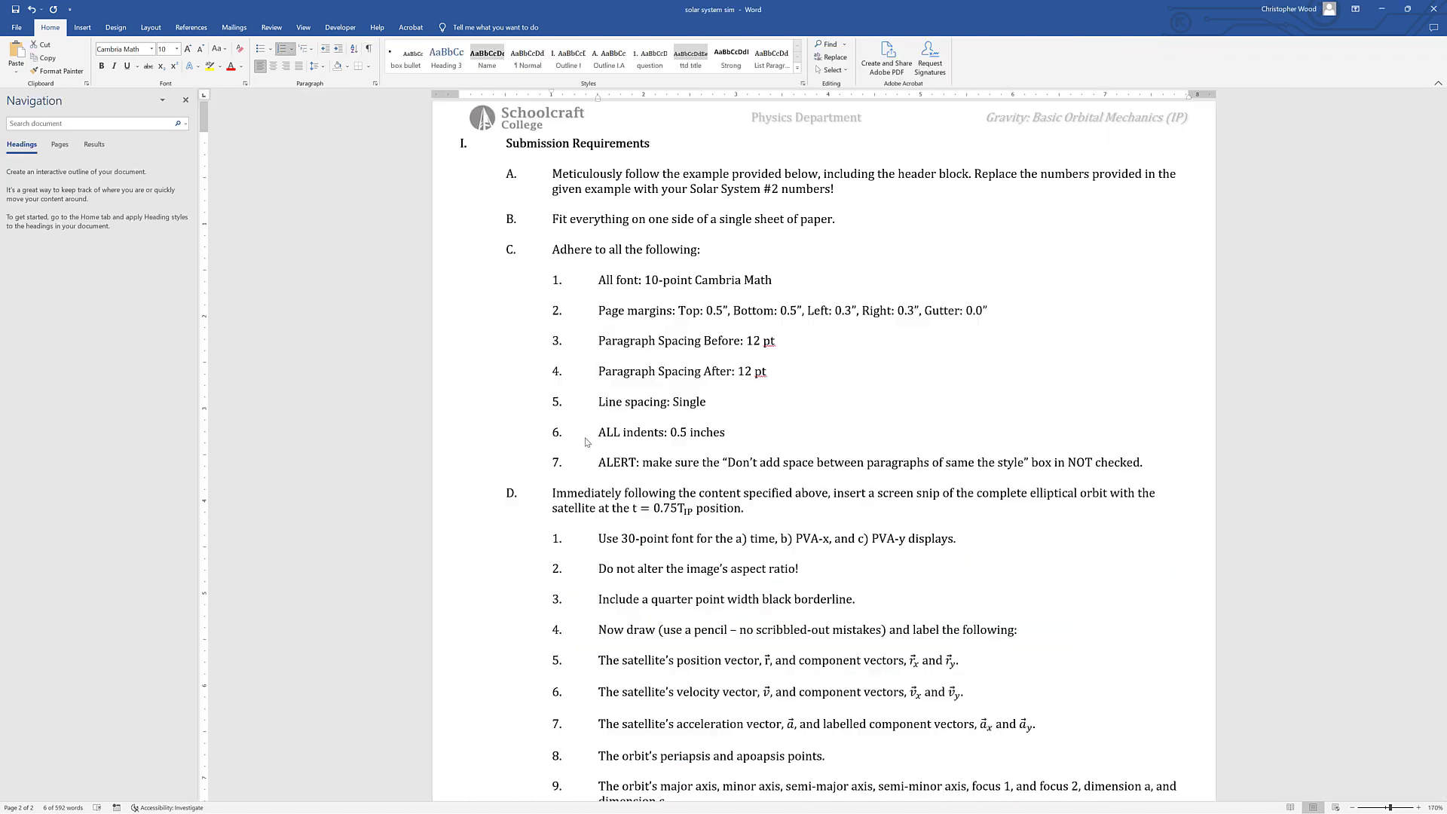
pyautogui.tripleClick(623, 313)
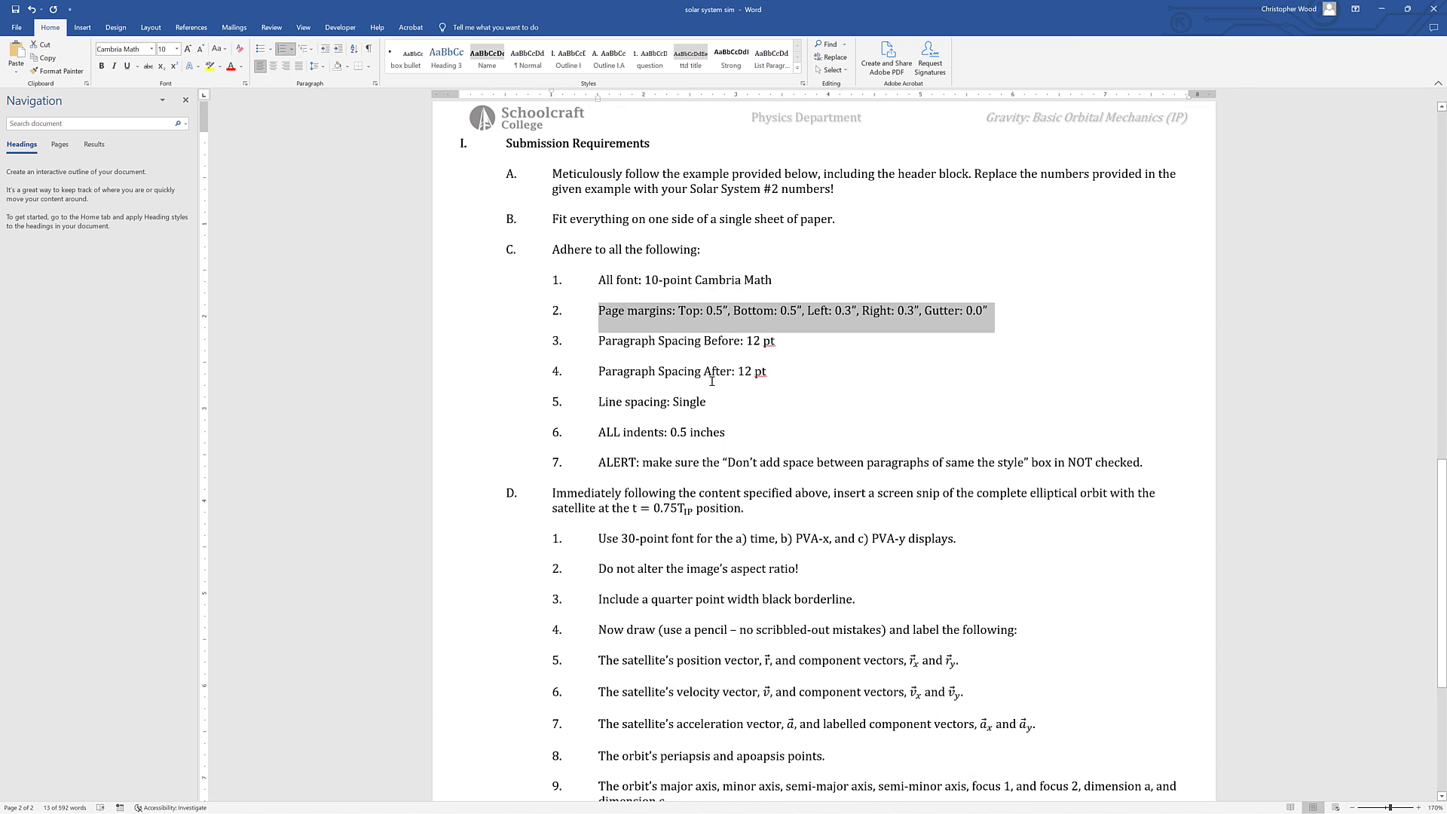
pyautogui.hotkey('alt', 'Tab')
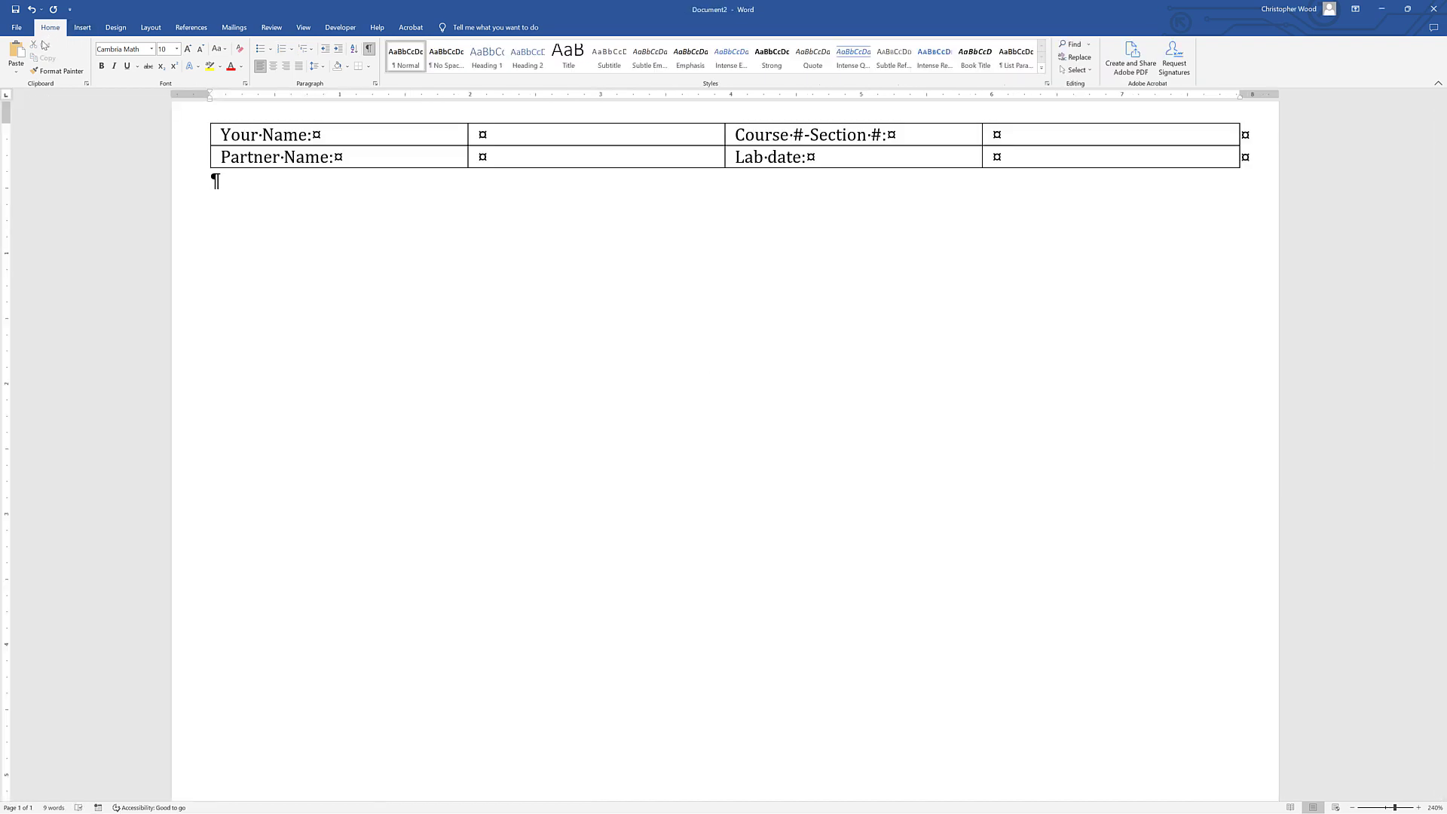
# Set custom page margins of 0.5" top and bottom, 0.3" left and right, with a 0" gutter, ignoring the printable-area warning
pyautogui.click(150, 27)
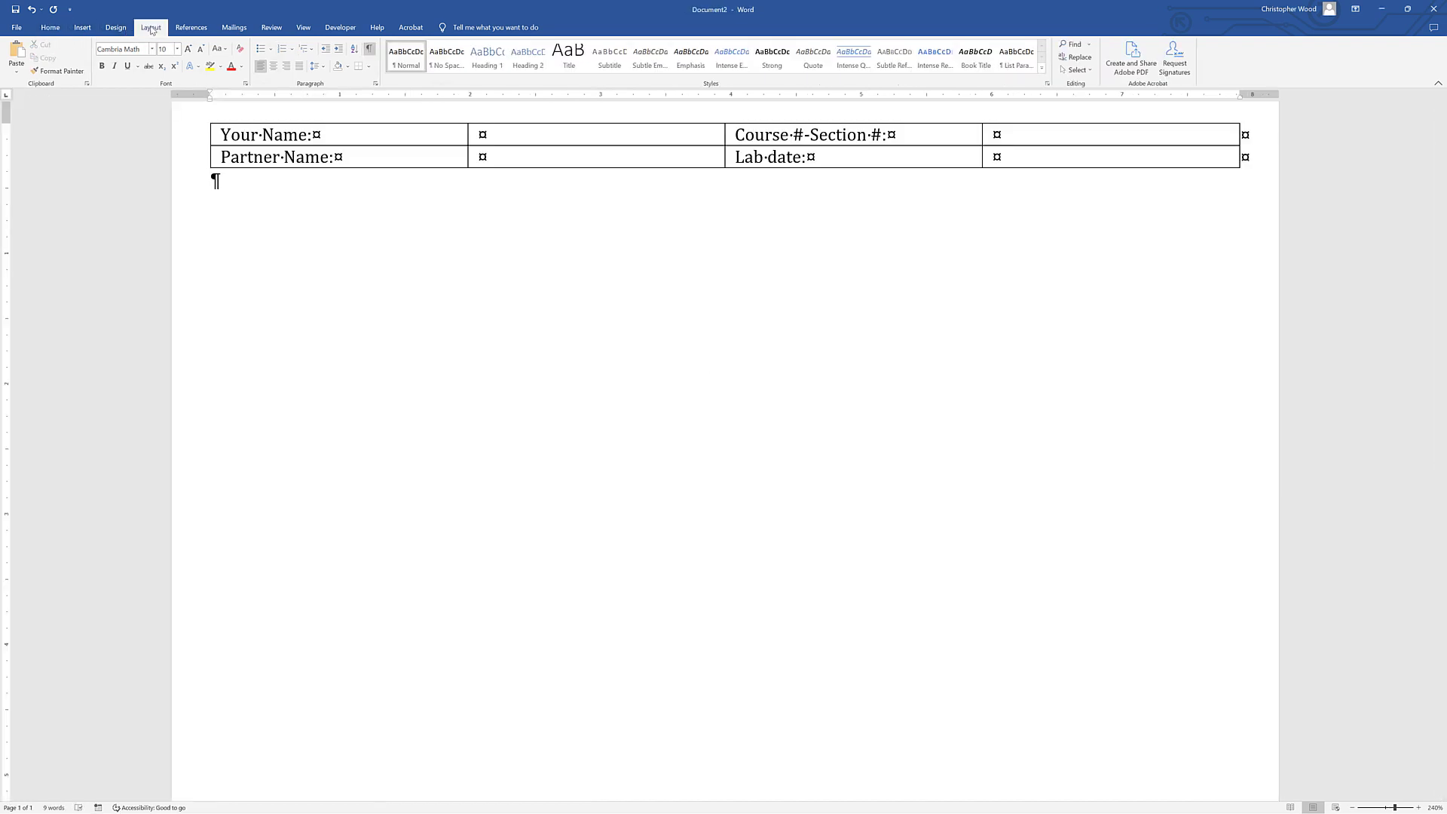
pyautogui.click(23, 70)
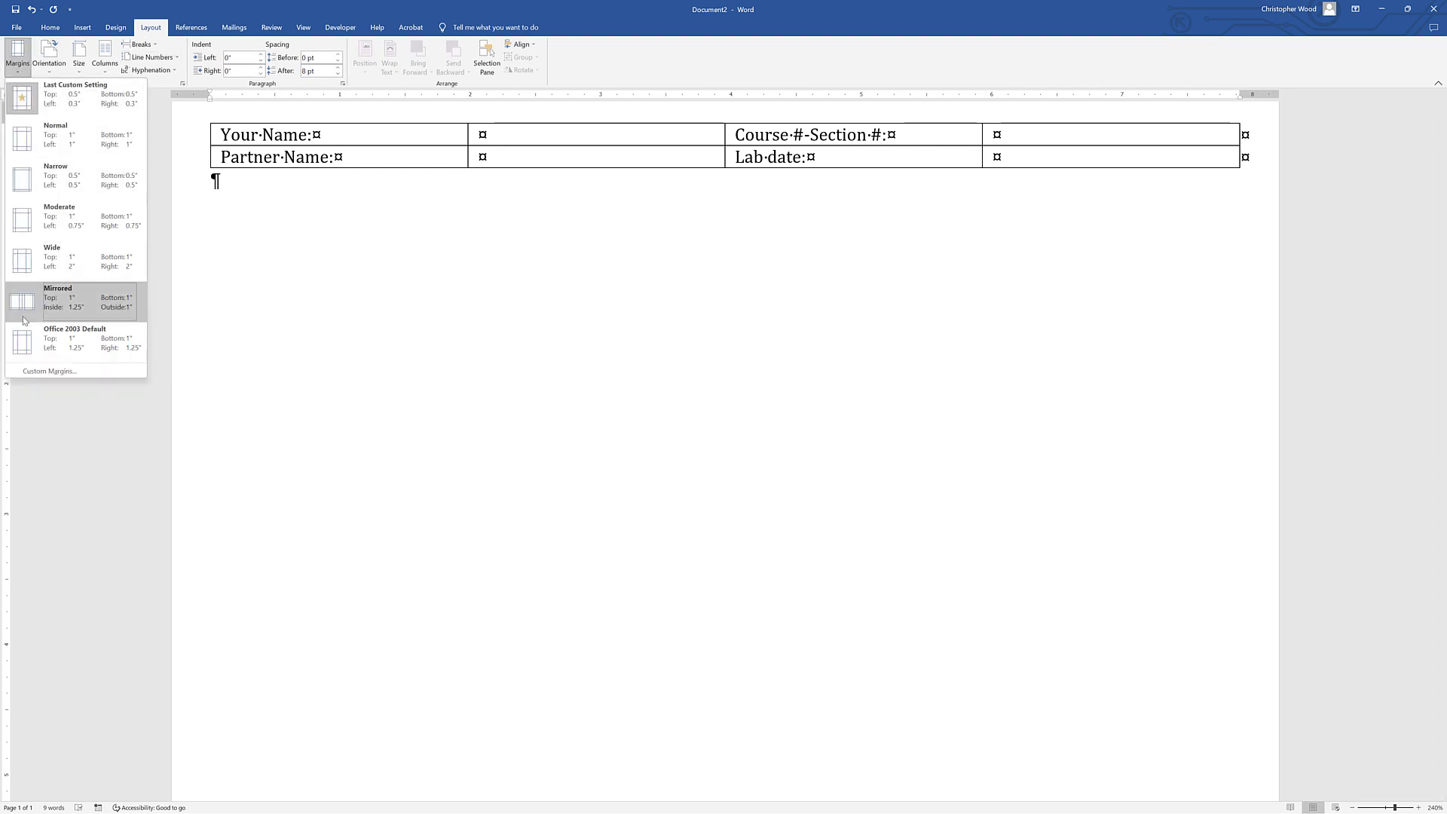
pyautogui.click(43, 373)
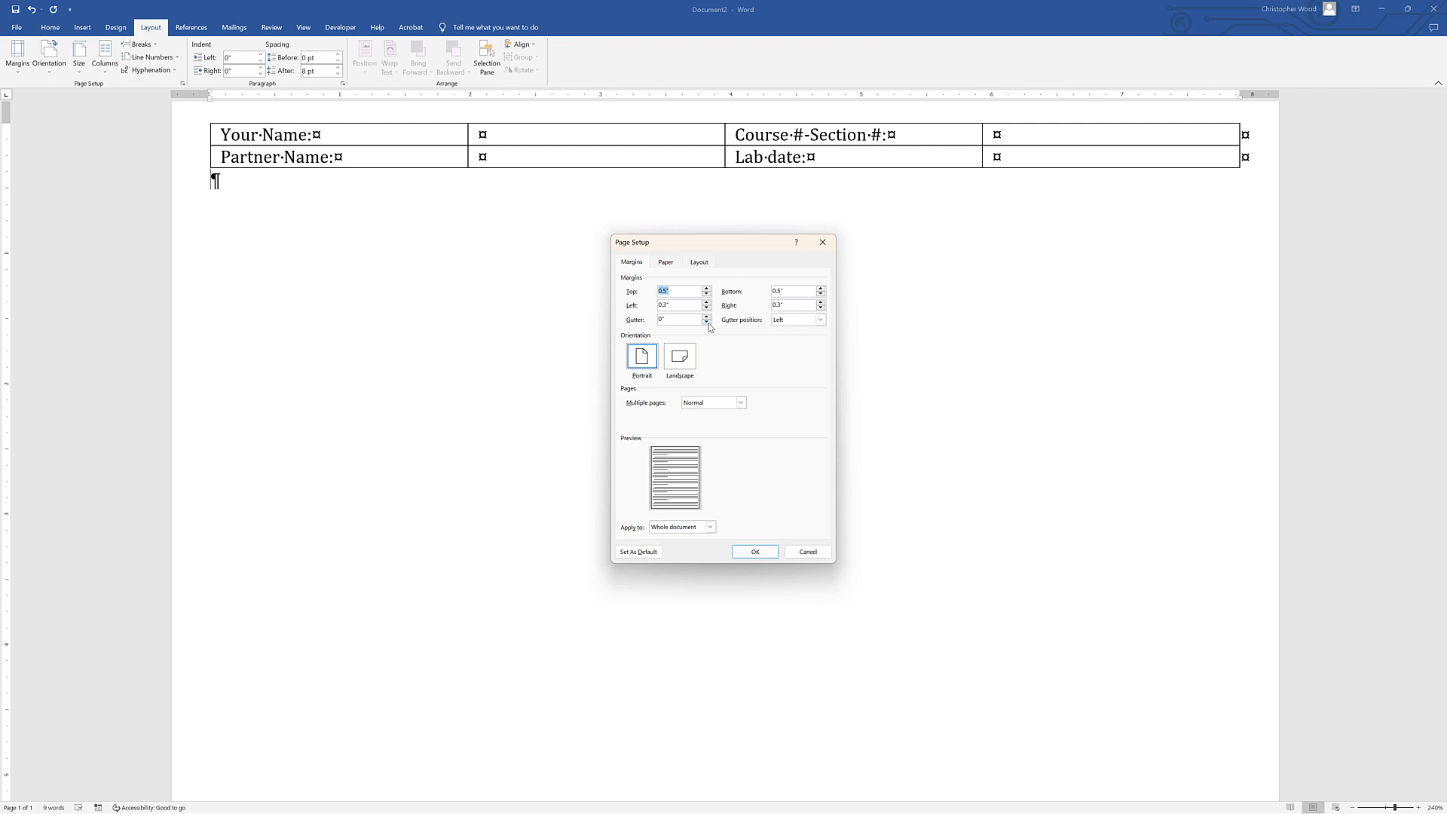
pyautogui.write('0')
pyautogui.press('Tab')
pyautogui.write('0')
pyautogui.press('Tab')
pyautogui.write('0')
pyautogui.press('Tab')
pyautogui.write('0.3')
pyautogui.click(764, 556)
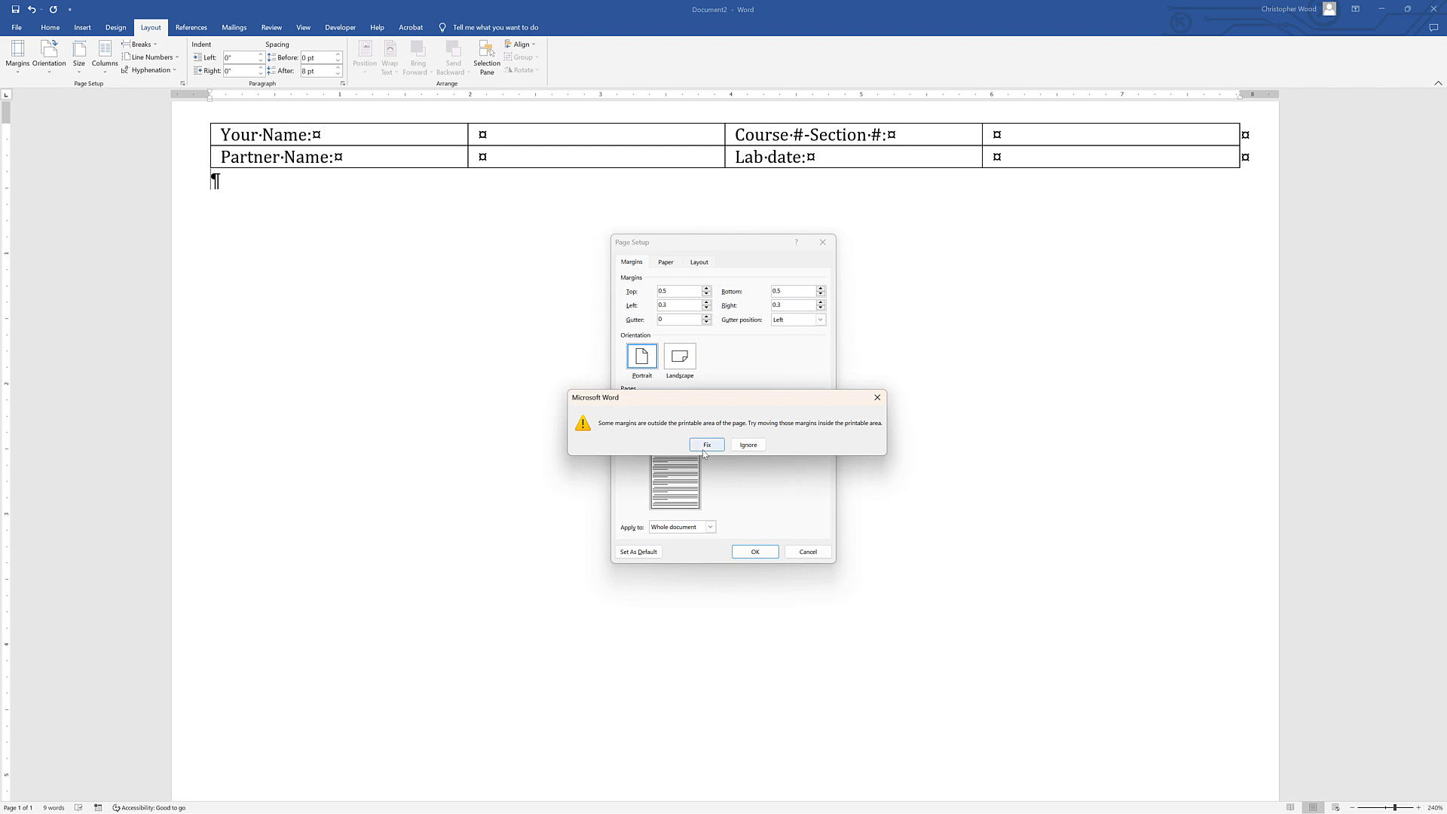
pyautogui.click(748, 445)
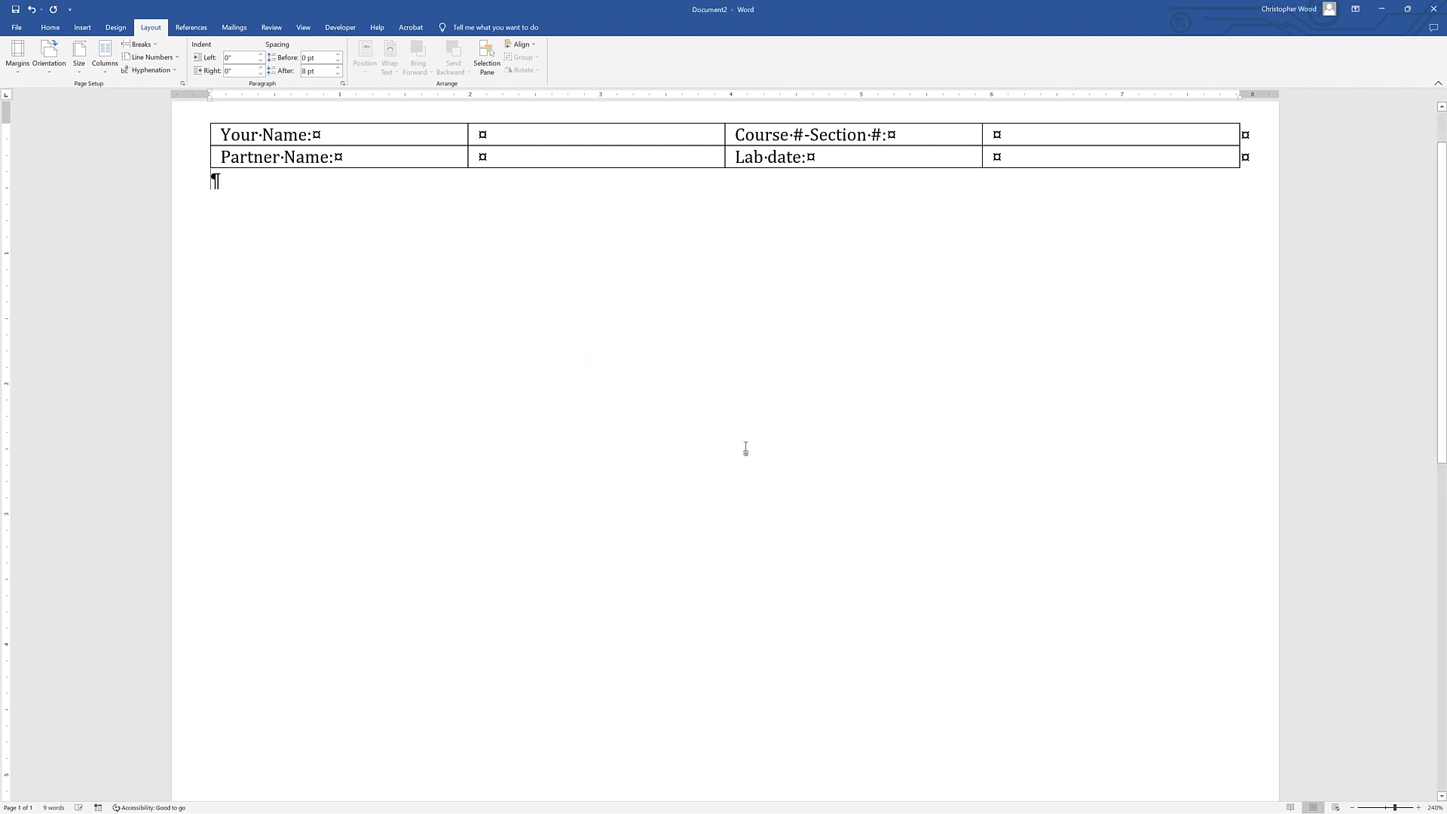
# Look up the paragraph spacing, line spacing and indent requirements in the solar system sim document, then return to Document2
pyautogui.hotkey('alt', 'Tab')
pyautogui.hotkey('alt', 'Tab')
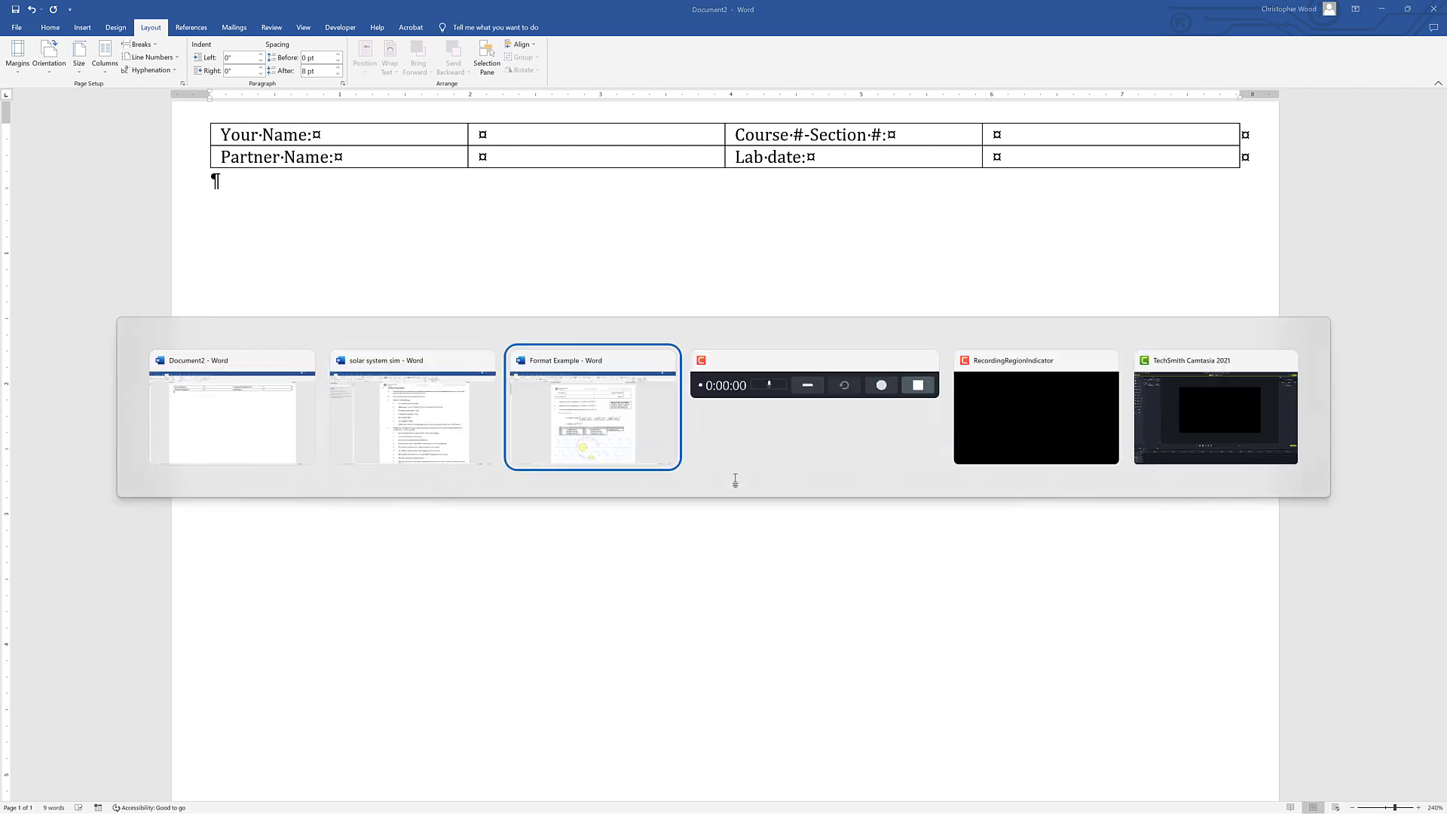
pyautogui.hotkey('alt', 'Tab')
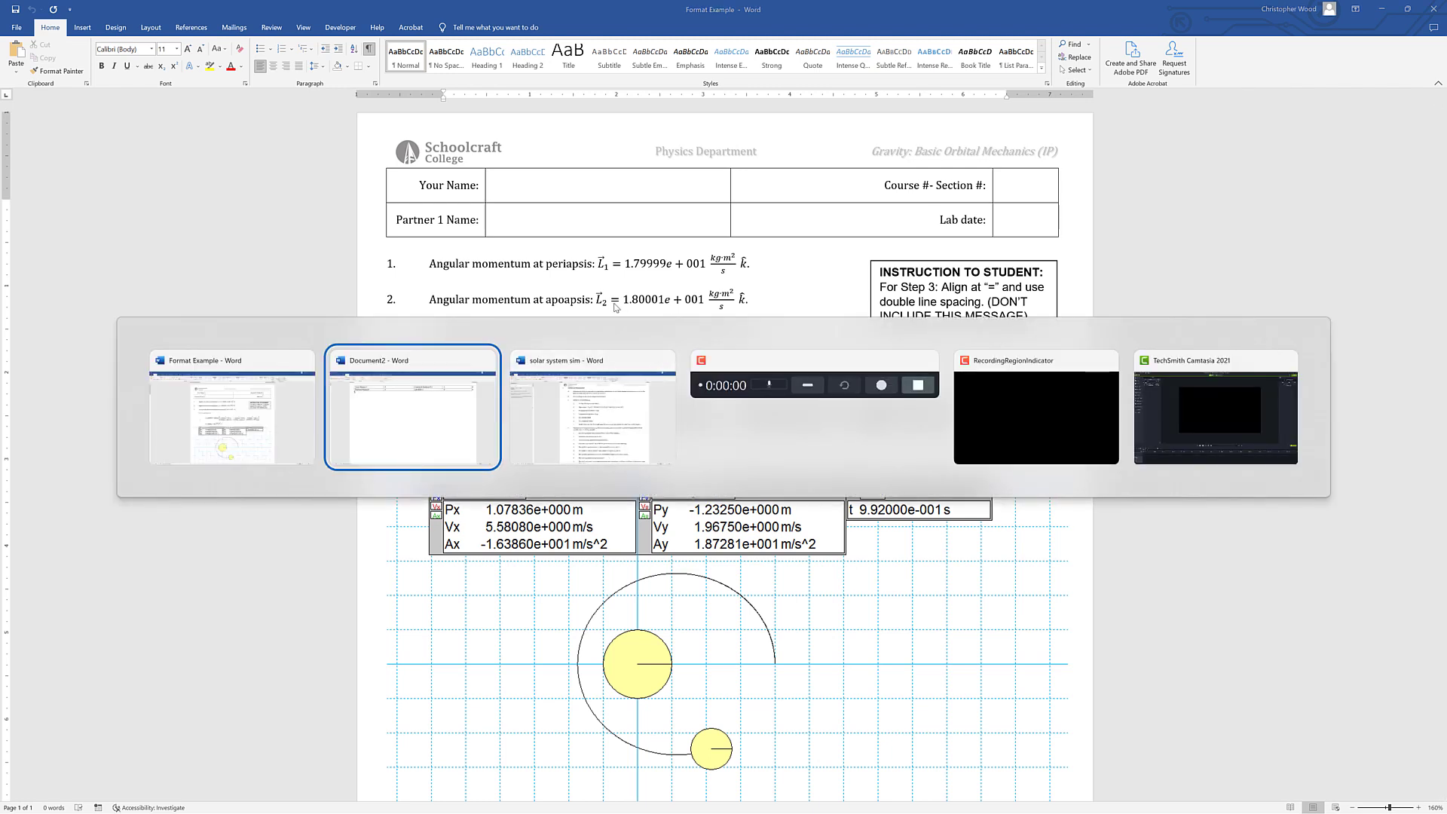
pyautogui.hotkey('alt', 'Tab')
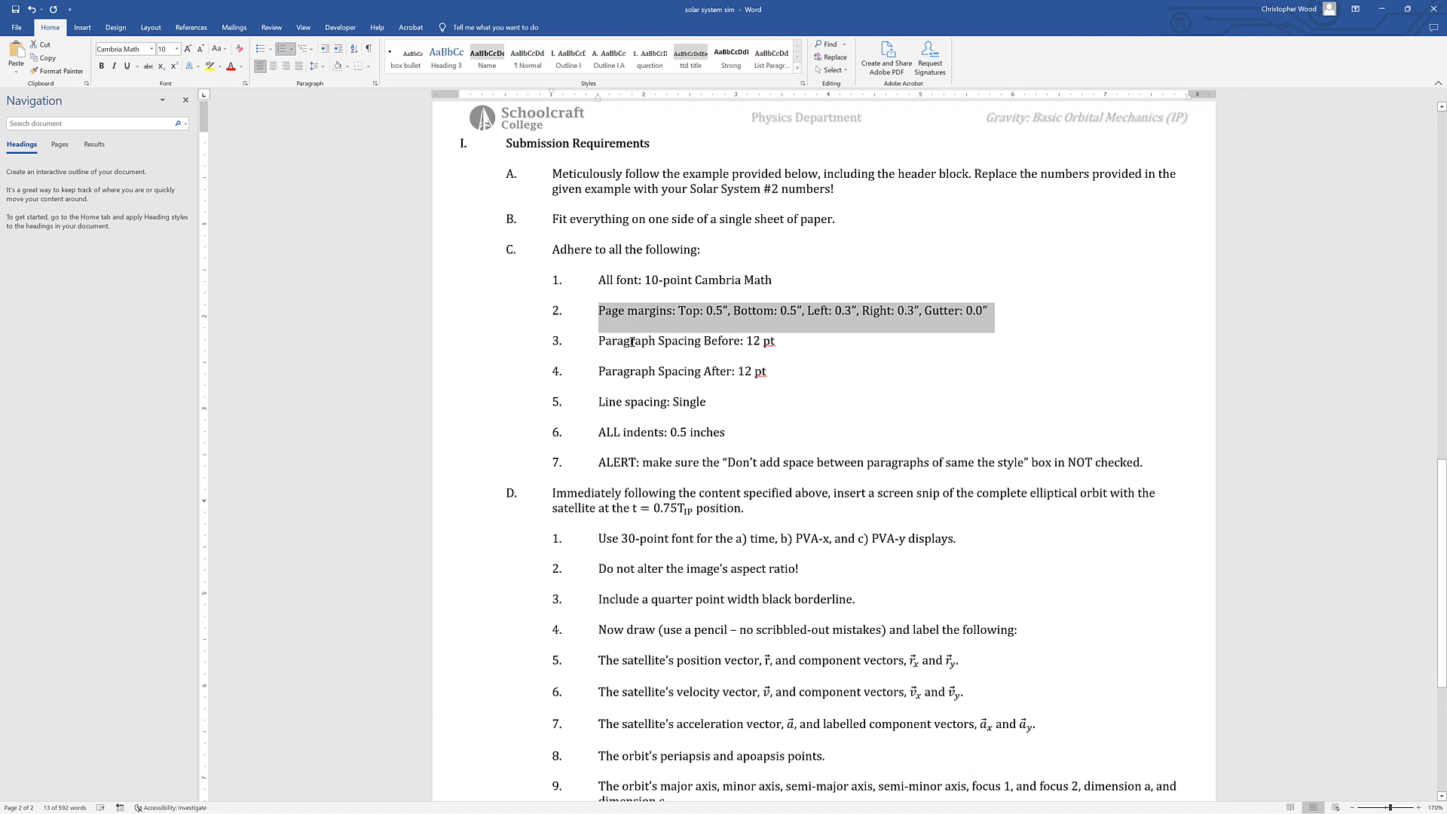
pyautogui.tripleClick(632, 341)
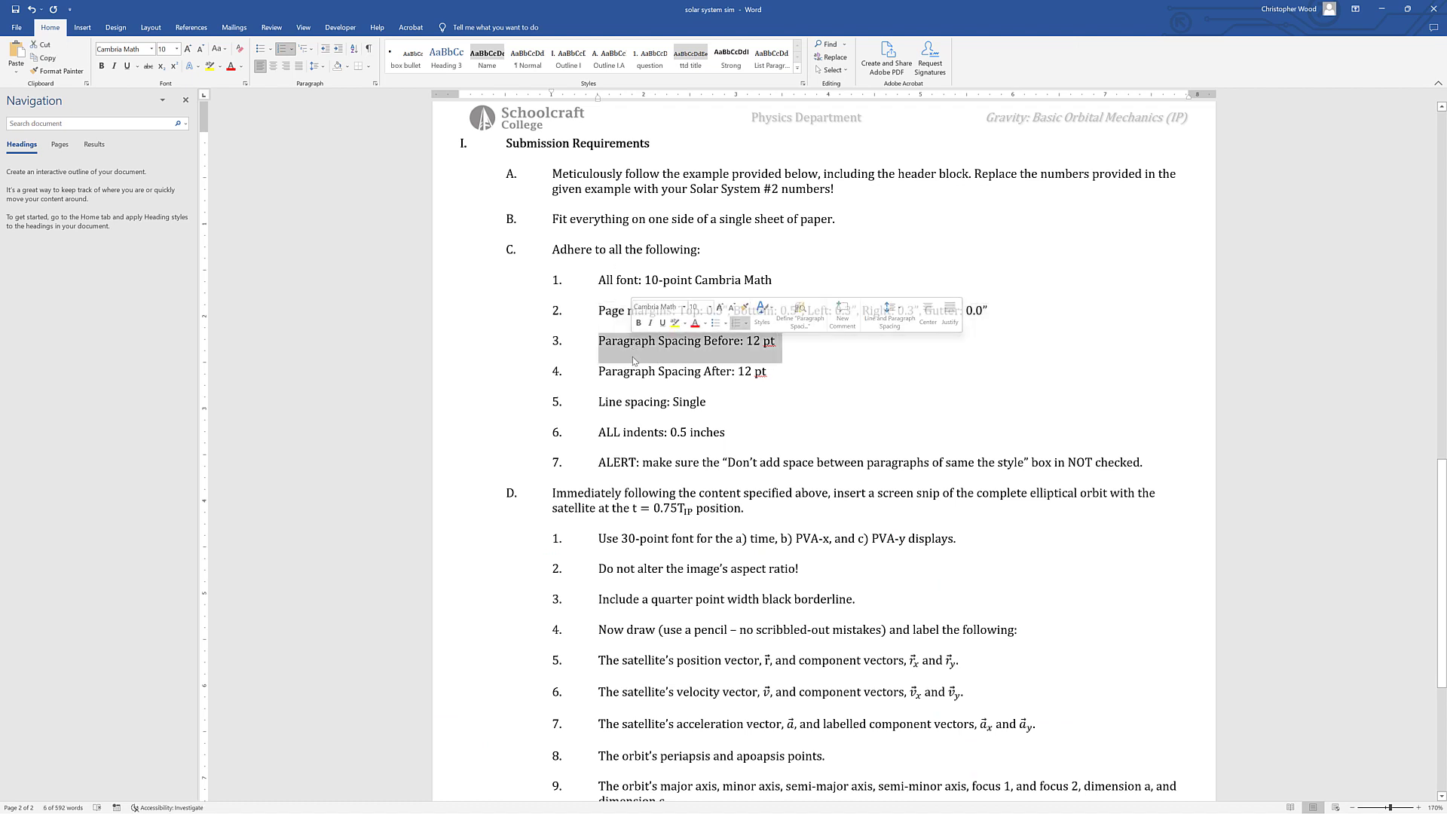
pyautogui.tripleClick(631, 372)
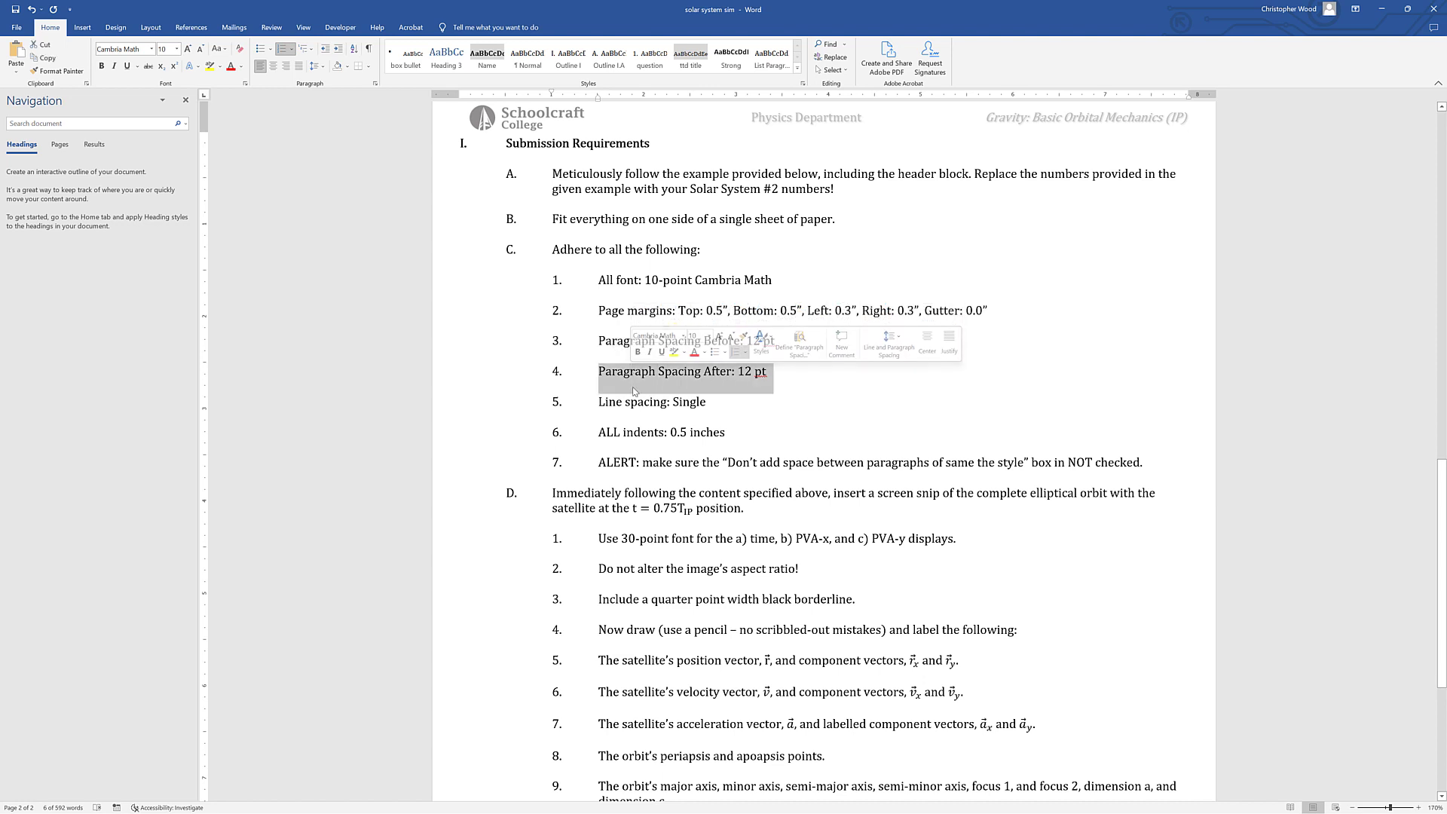
pyautogui.tripleClick(631, 402)
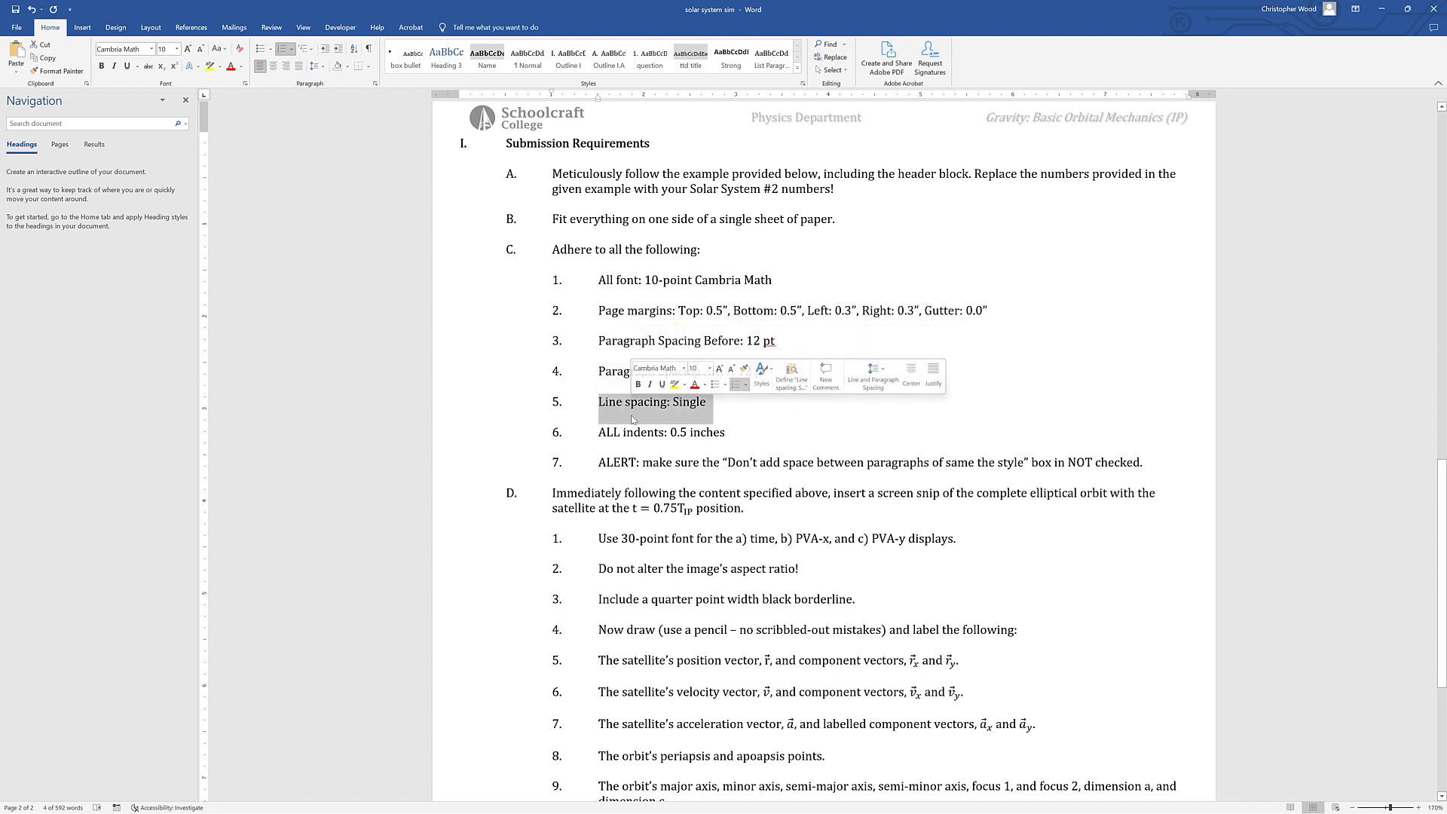
pyautogui.tripleClick(632, 432)
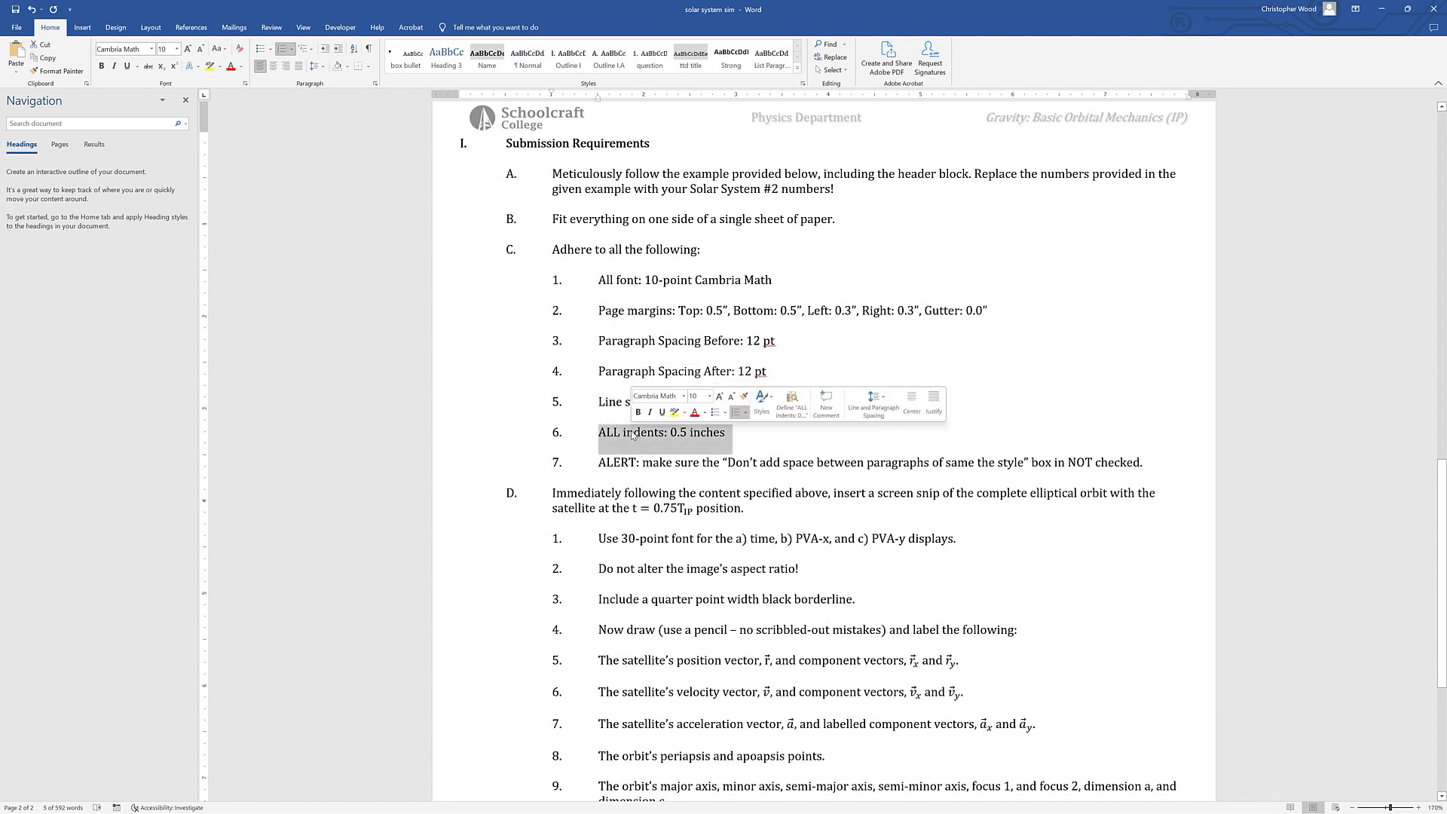
pyautogui.hotkey('alt', 'Tab')
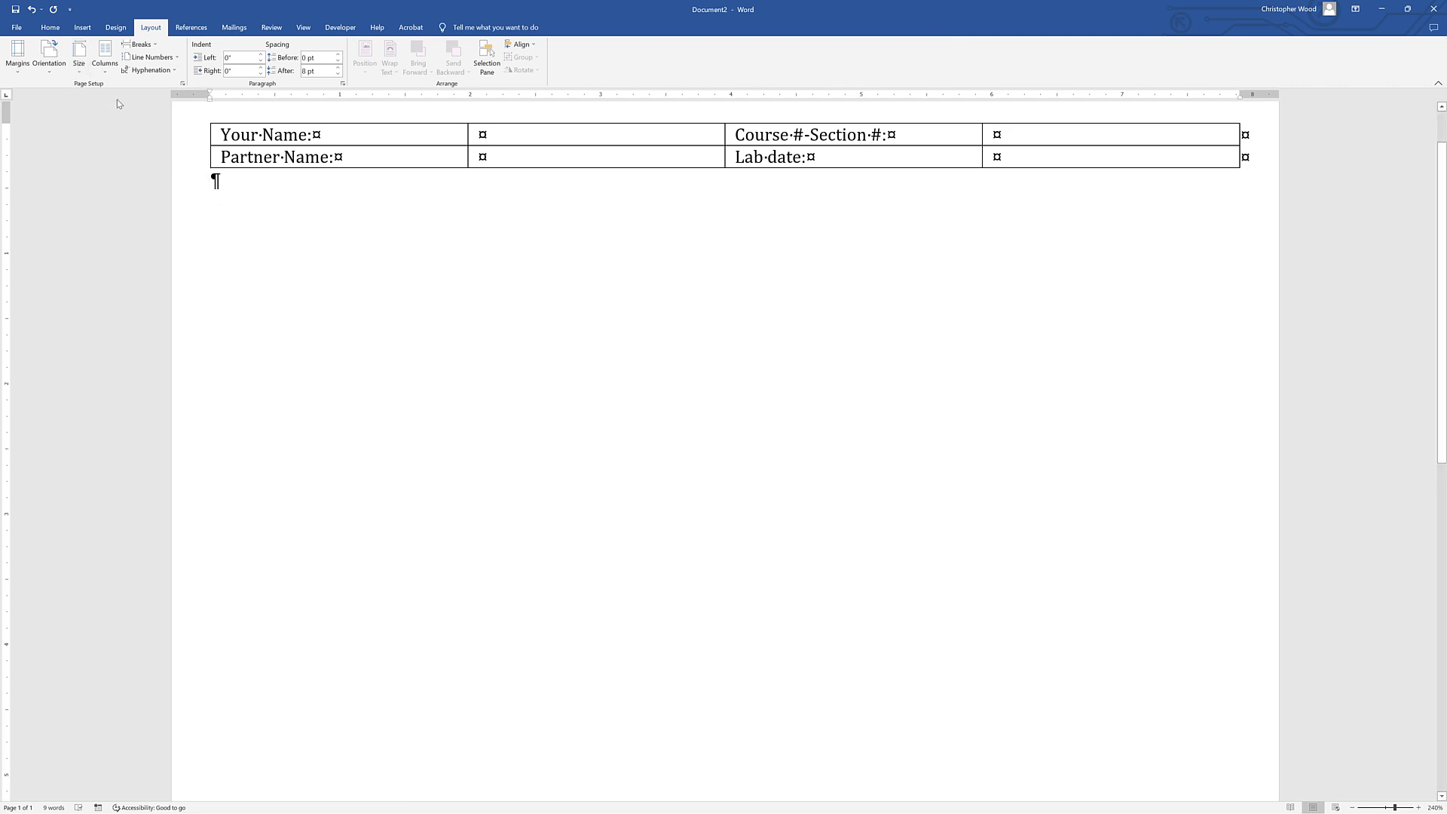
# Set the empty paragraph below the table to 12 pt spacing before and after, with single line spacing
pyautogui.click(50, 27)
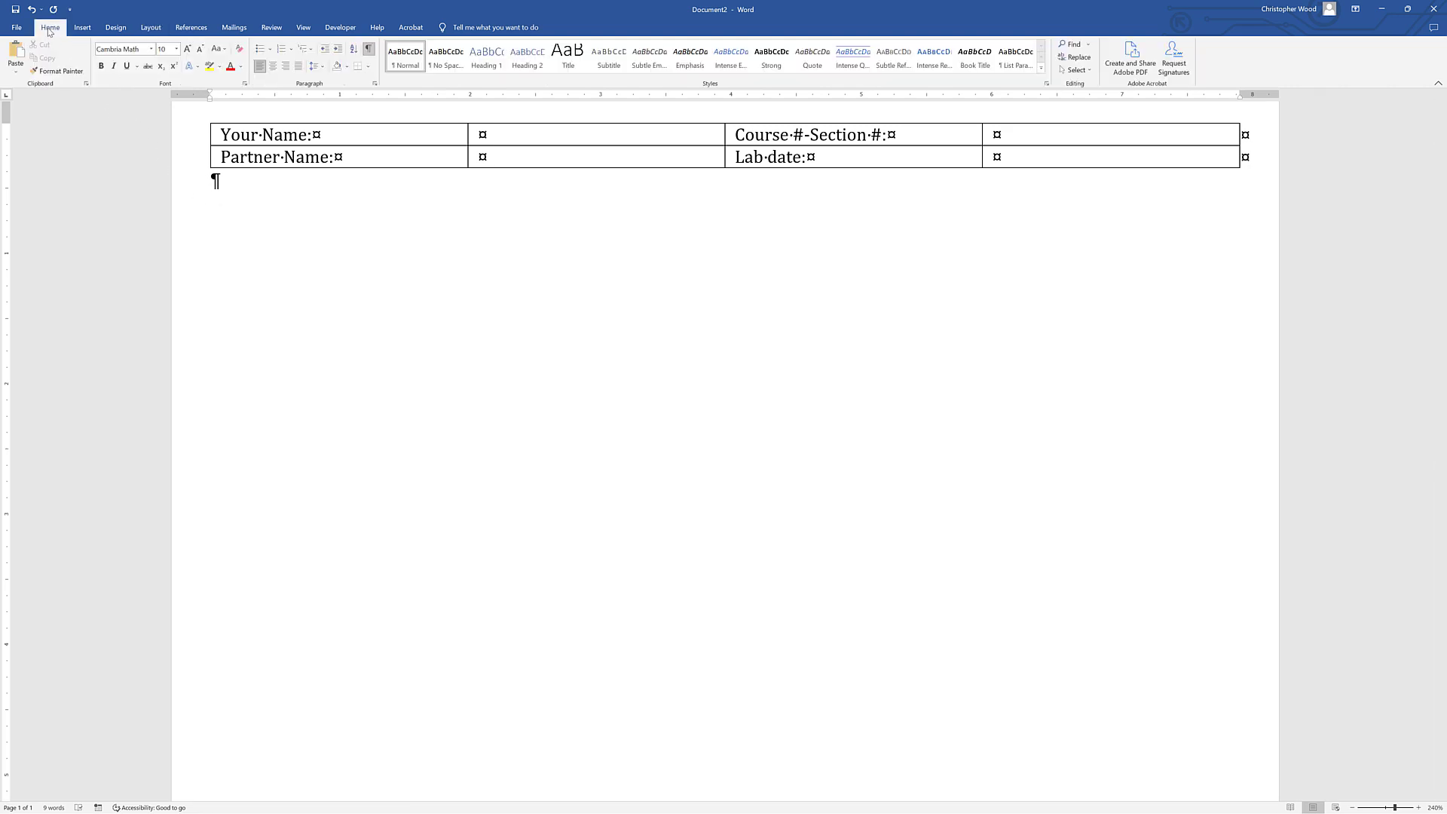
pyautogui.click(325, 72)
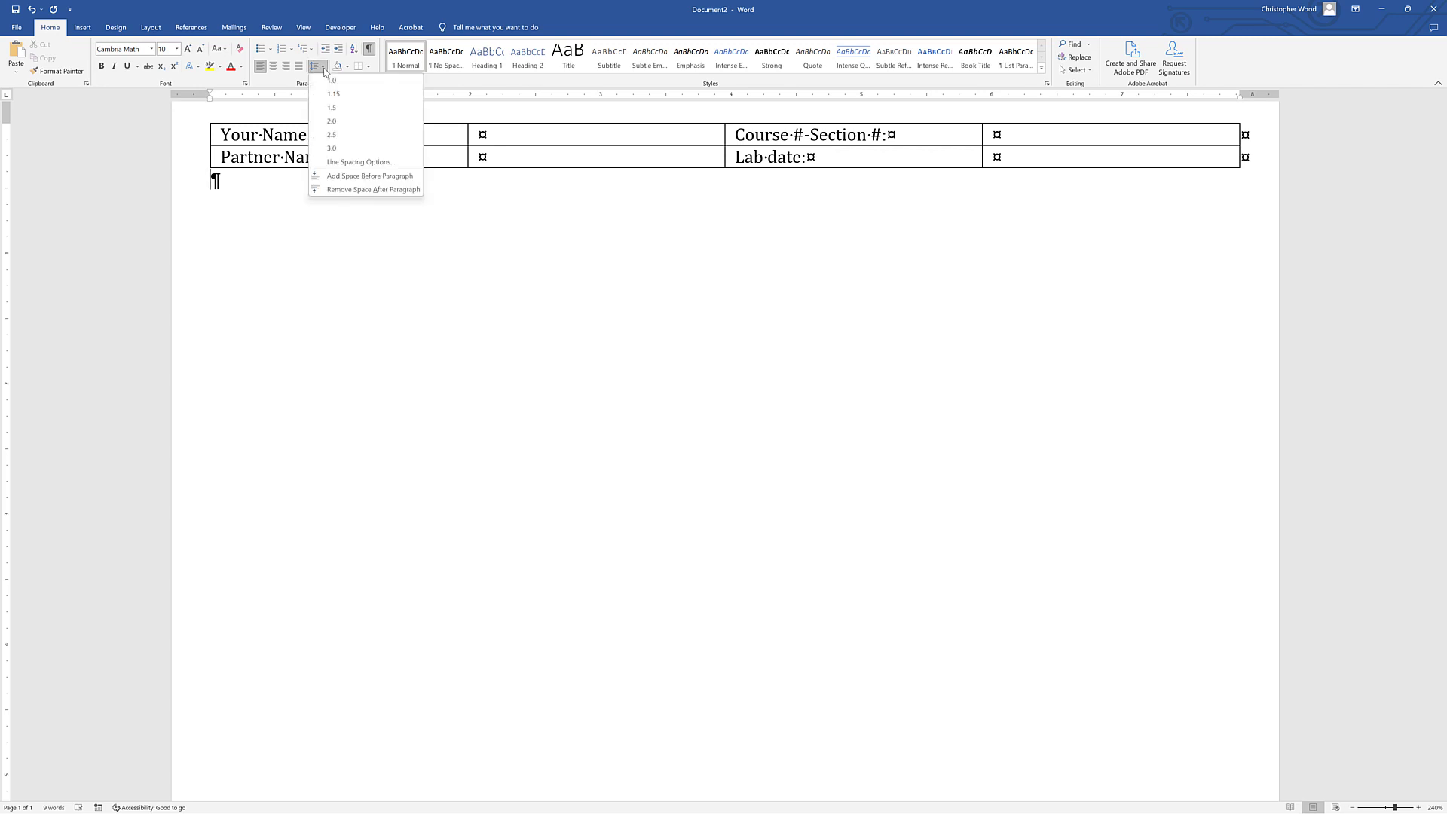
pyautogui.click(344, 167)
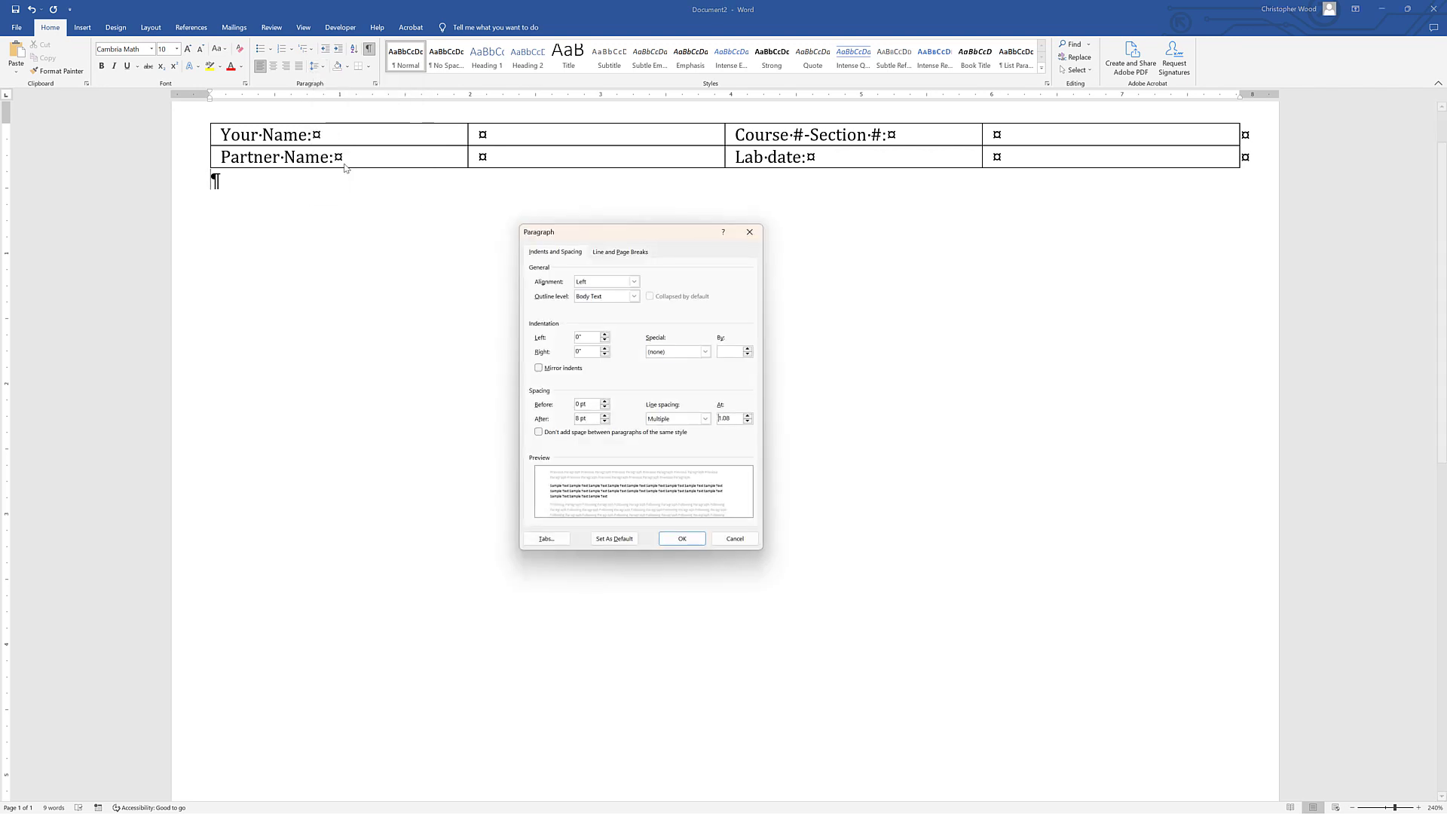
pyautogui.moveTo(594, 406); pyautogui.dragTo(527, 404)
pyautogui.write('12 pt')
pyautogui.press('Tab')
pyautogui.write('12')
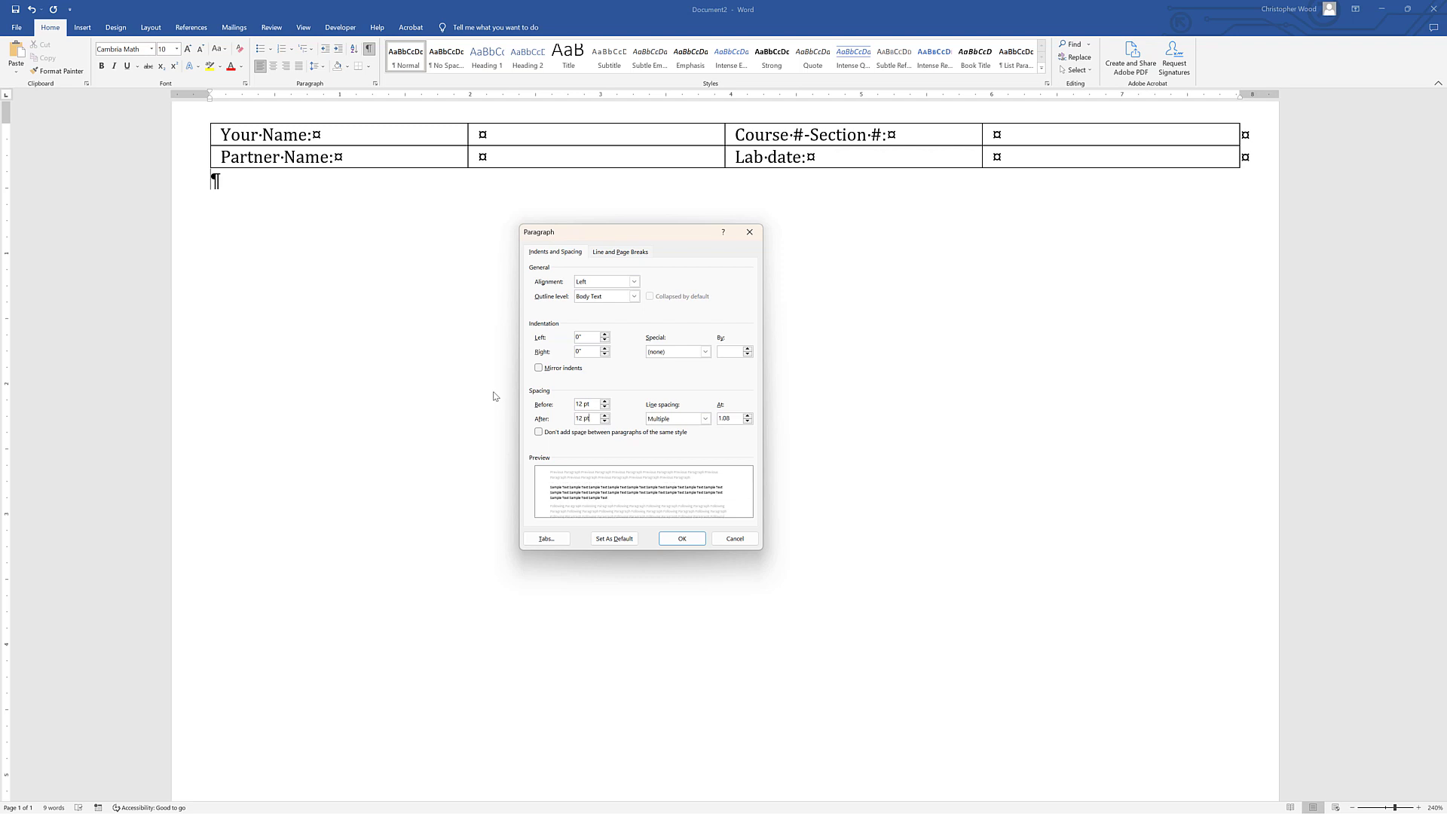
pyautogui.write(' pt')
pyautogui.press('Tab')
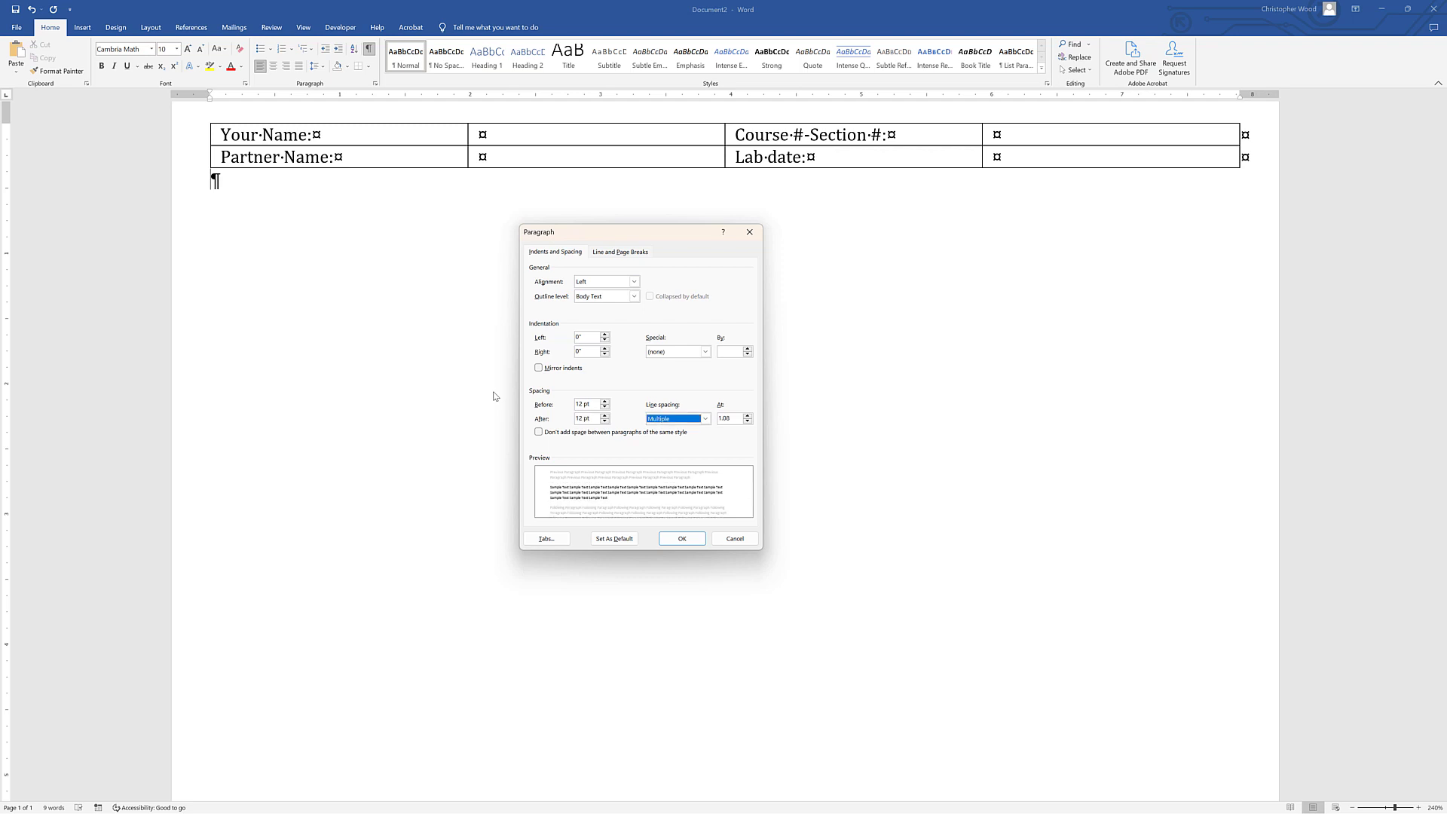
pyautogui.click(681, 419)
pyautogui.click(672, 431)
pyautogui.hotkey('alt', 'Tab')
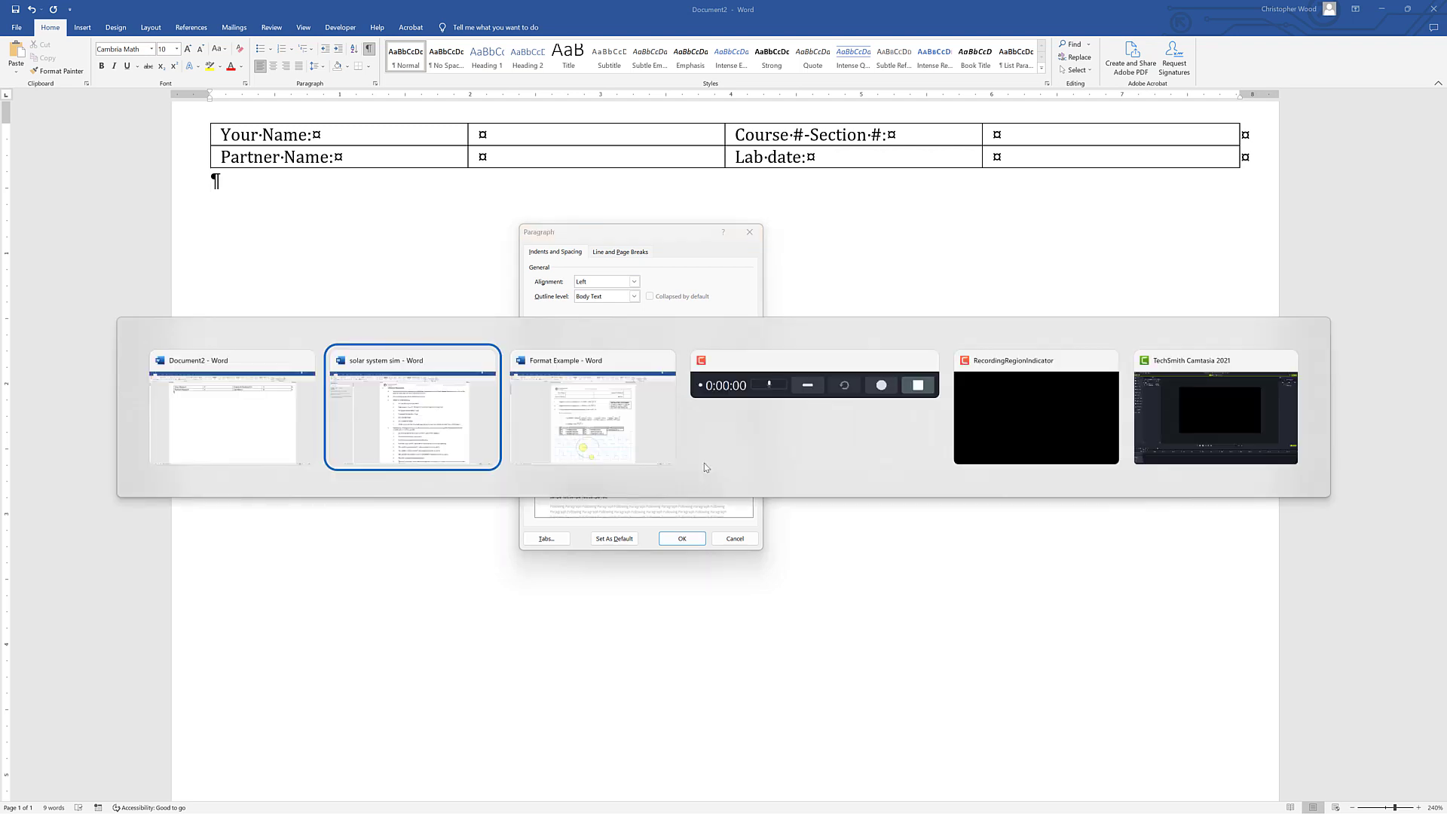
pyautogui.click(683, 538)
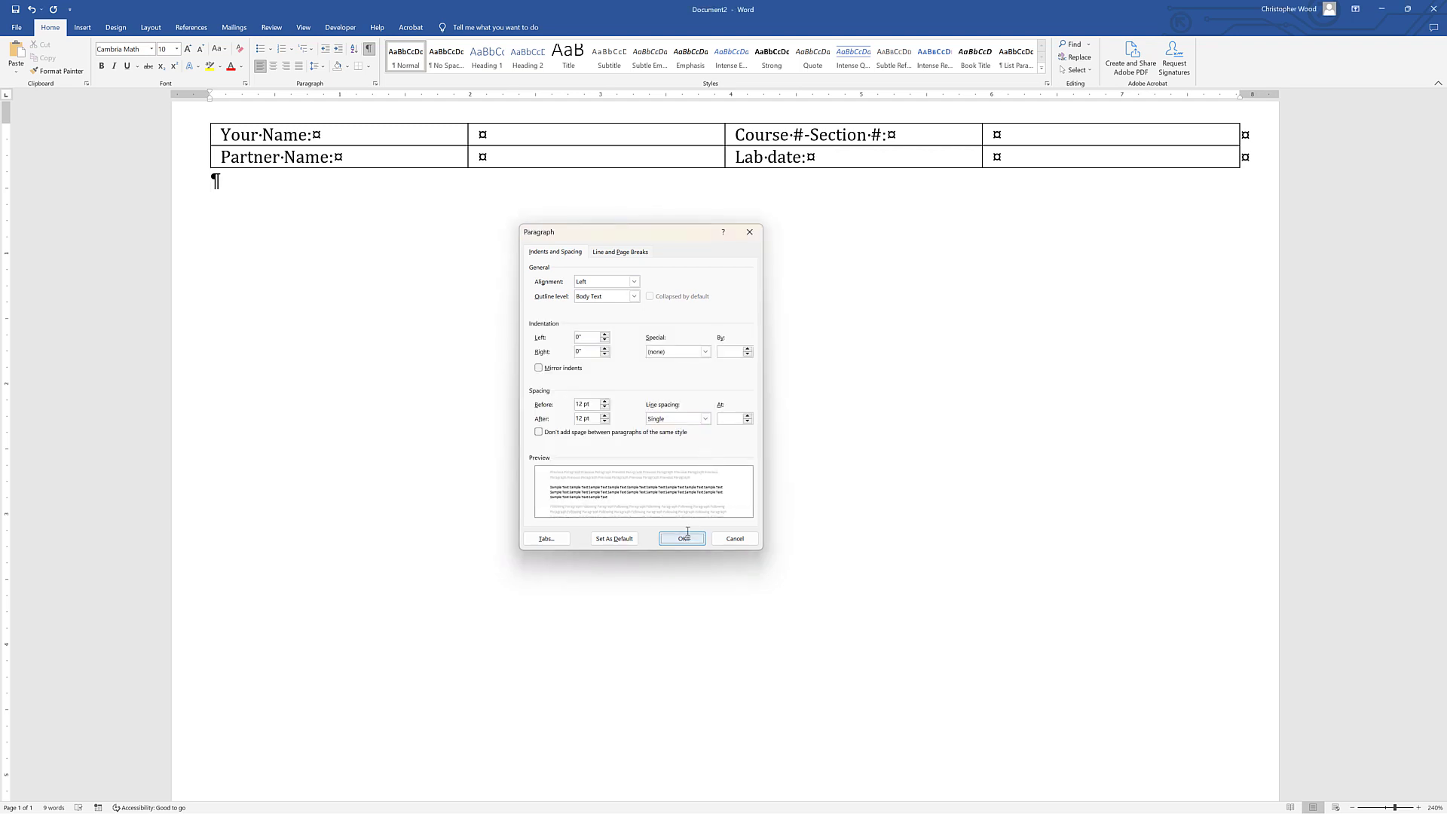
# Check the Format Example and the indent requirement in the solar system sim document, then return to Document2
pyautogui.hotkey('alt', 'Tab')
pyautogui.click(613, 443)
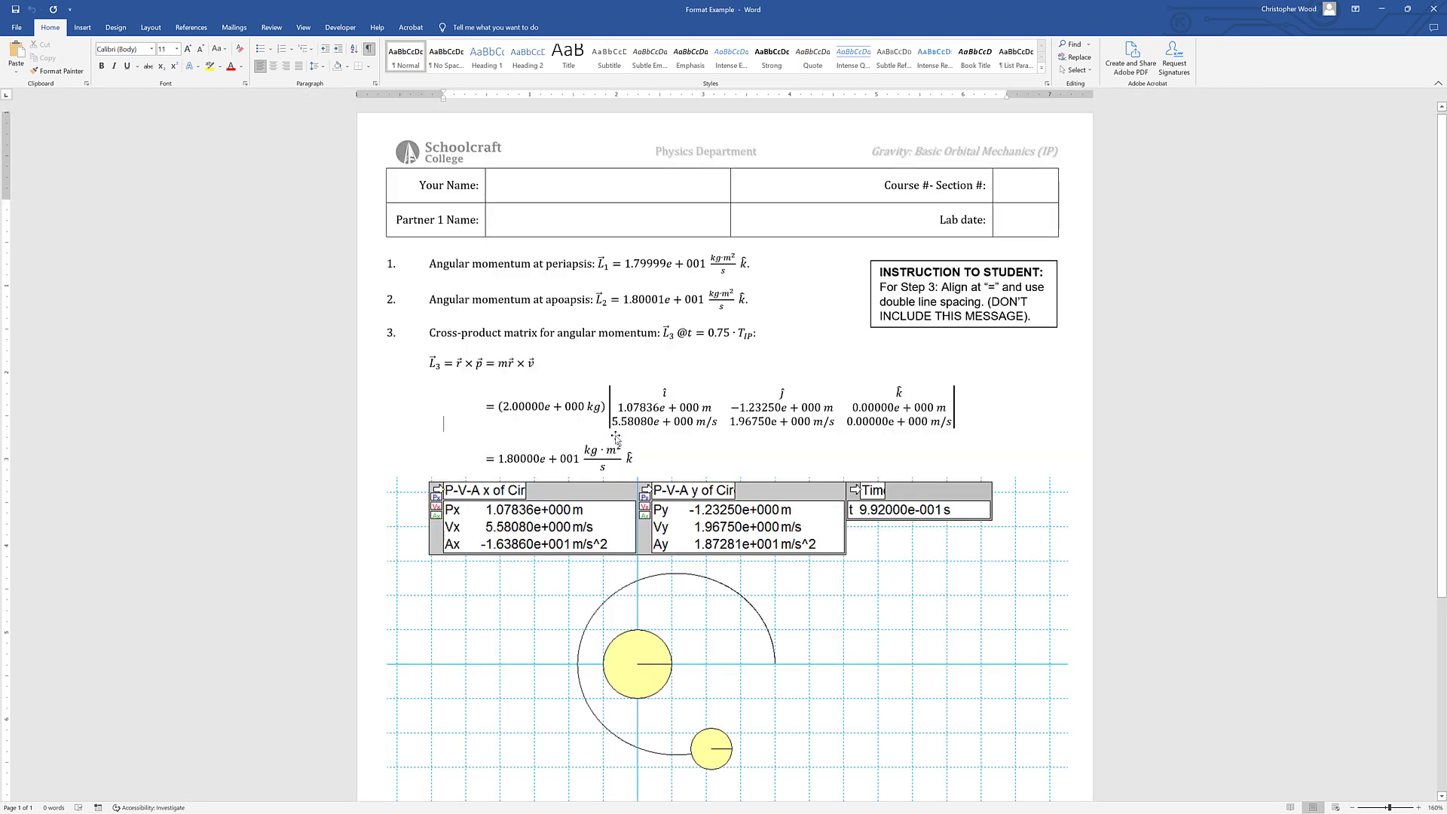
pyautogui.hotkey('alt', 'Tab')
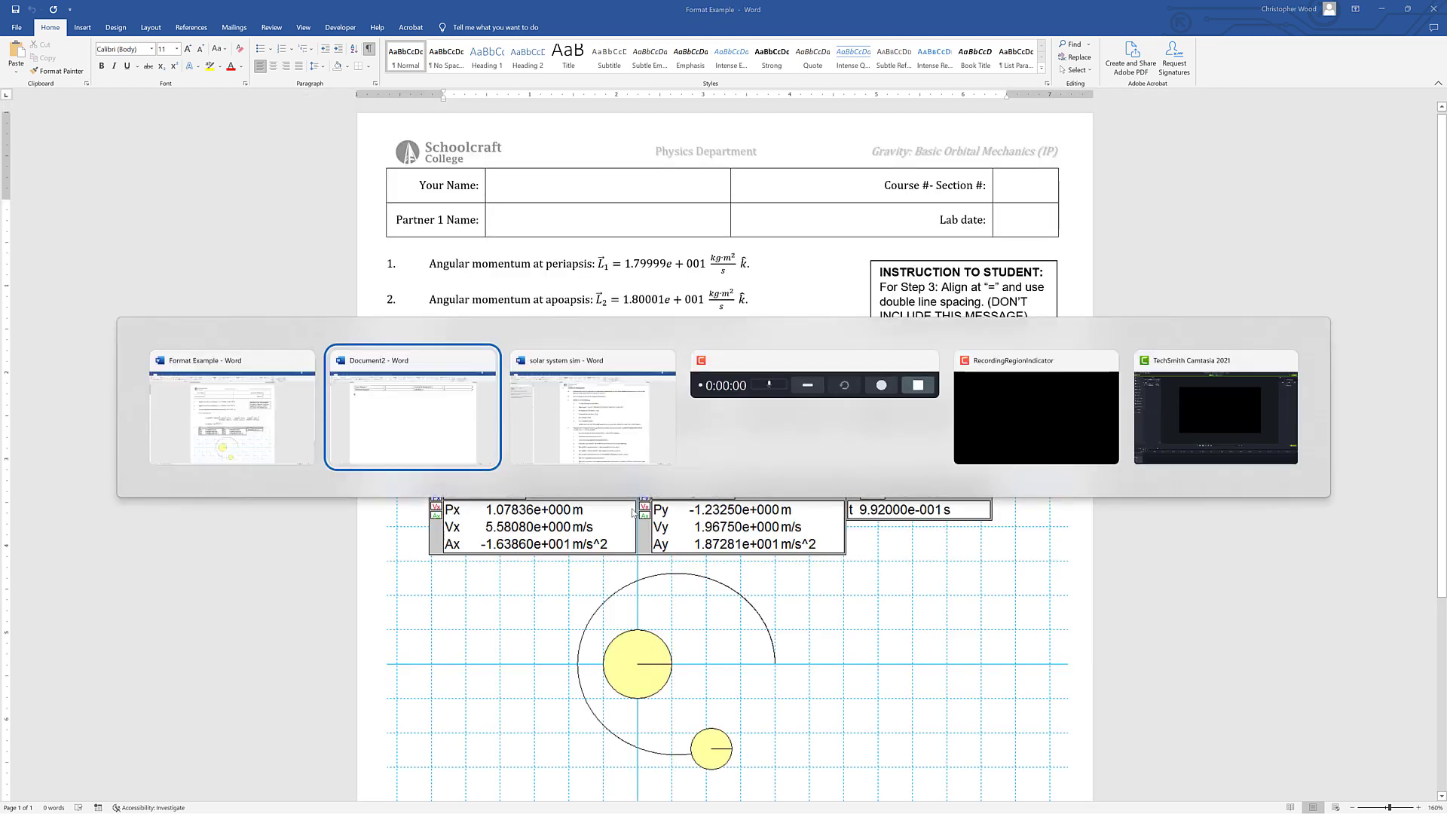
pyautogui.click(610, 462)
pyautogui.tripleClick(655, 432)
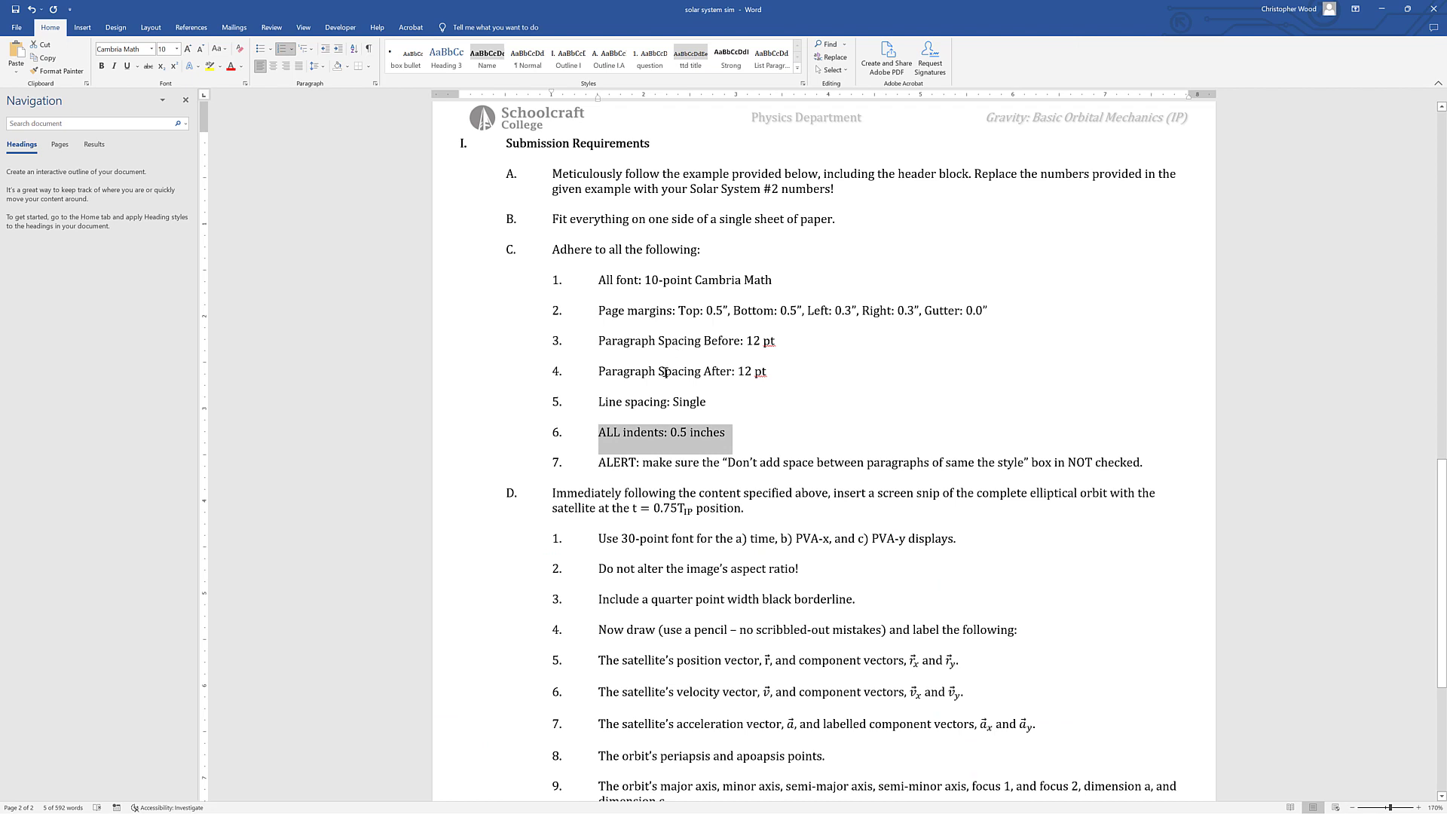
pyautogui.hotkey('alt', 'Tab')
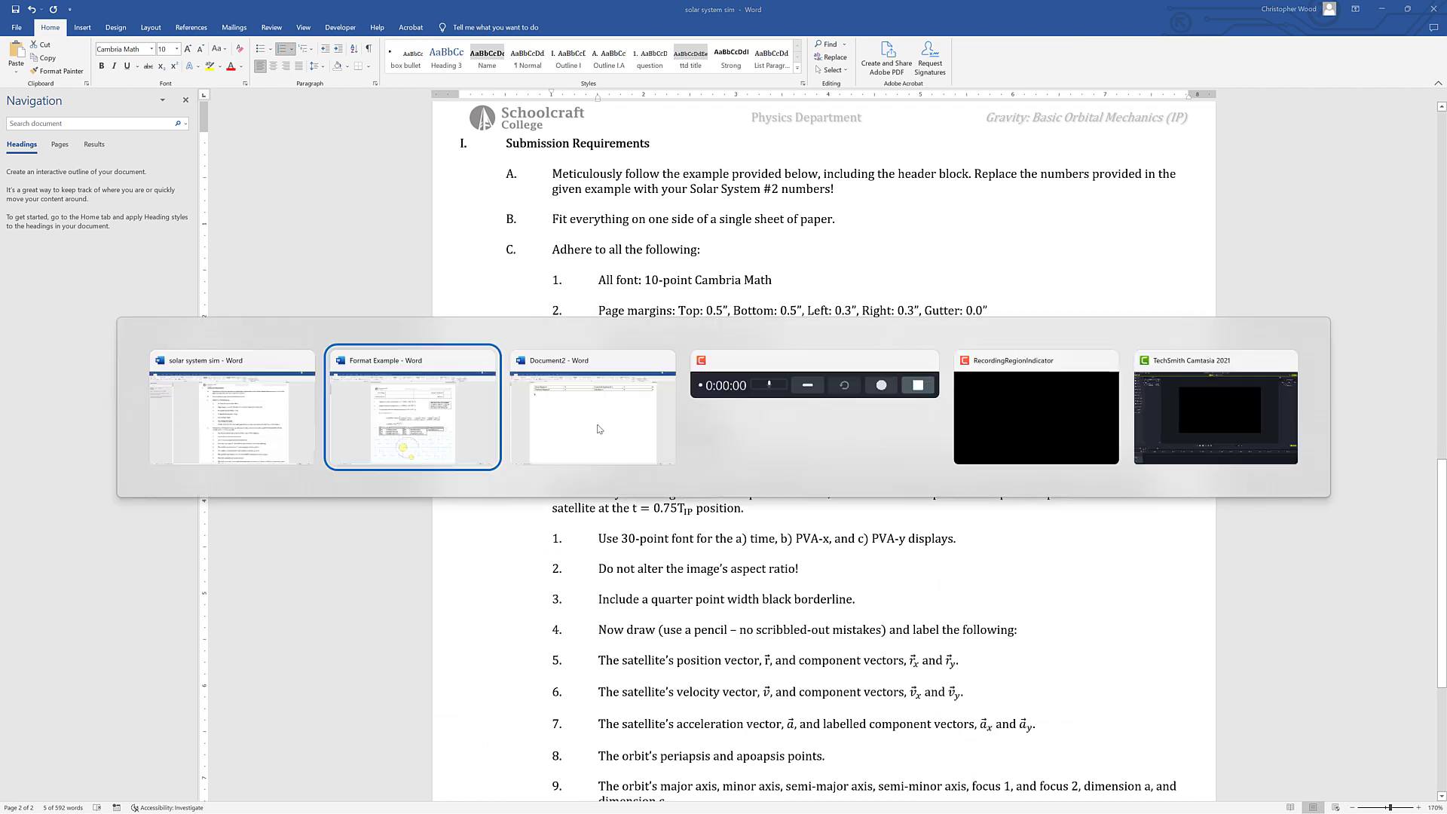
pyautogui.click(598, 429)
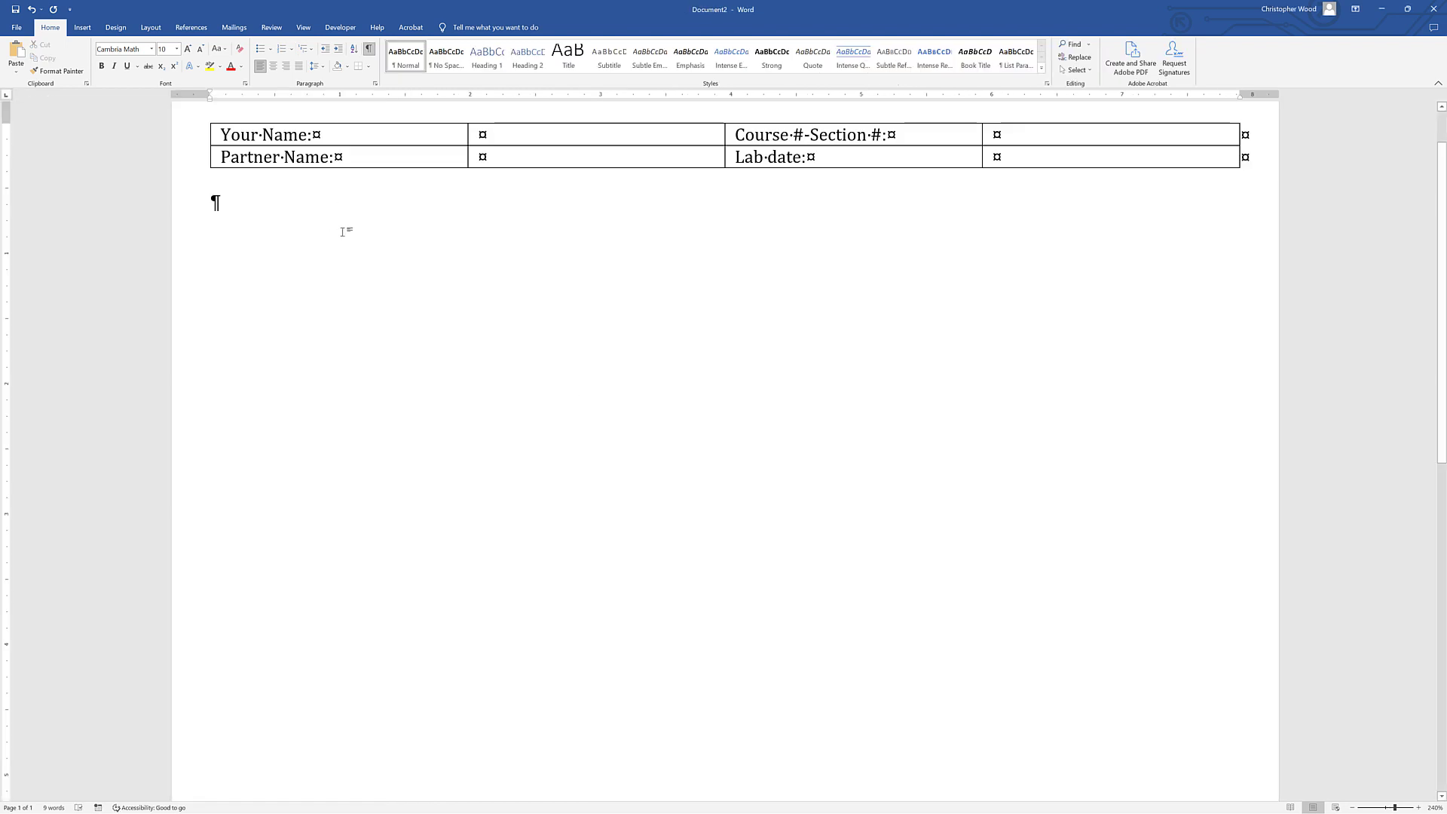
# Set the spacing of the whole document, including the table, to 12 pt before and after with single line spacing
pyautogui.hotkey('ctrl', 'a')
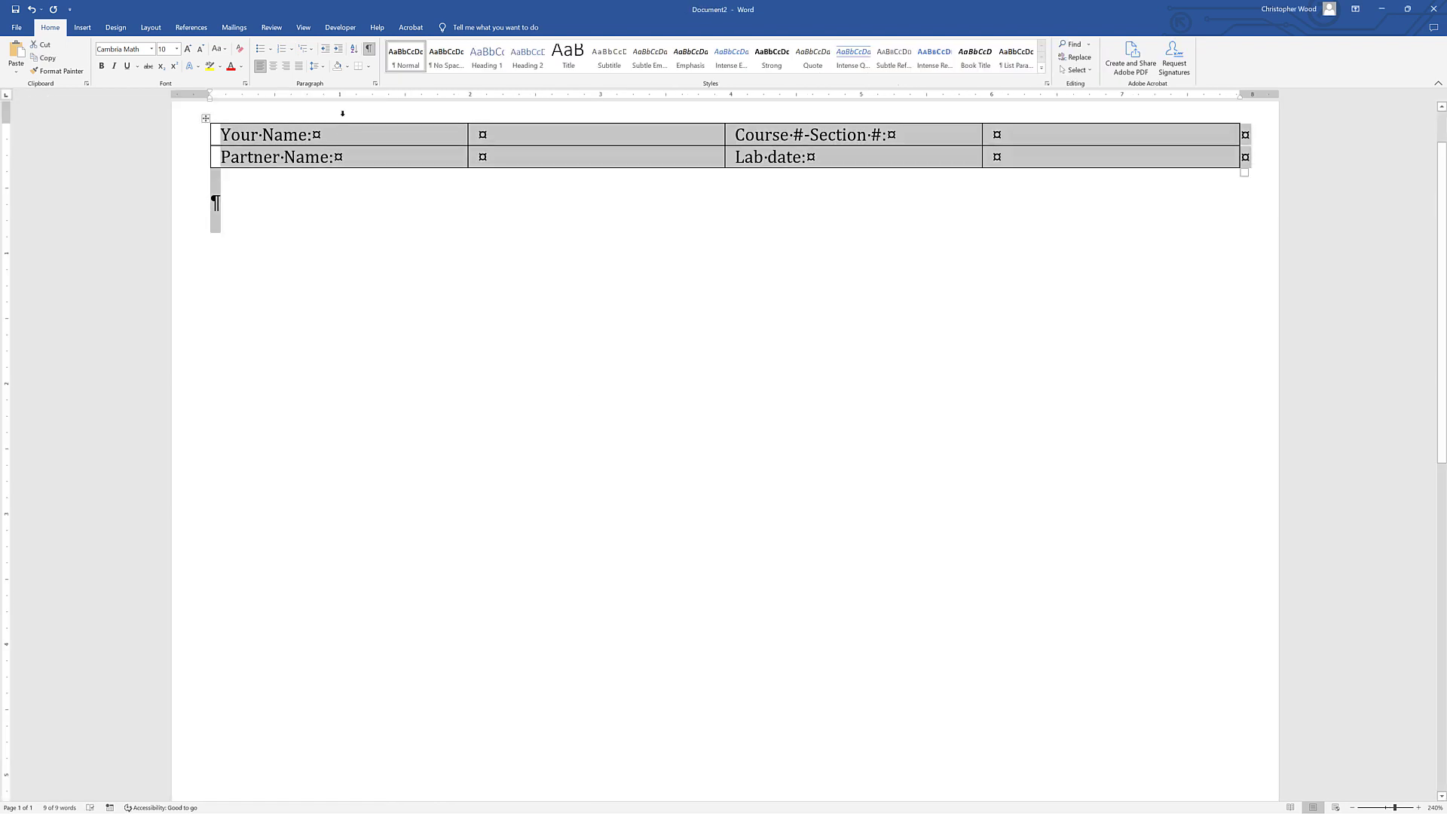
pyautogui.click(324, 67)
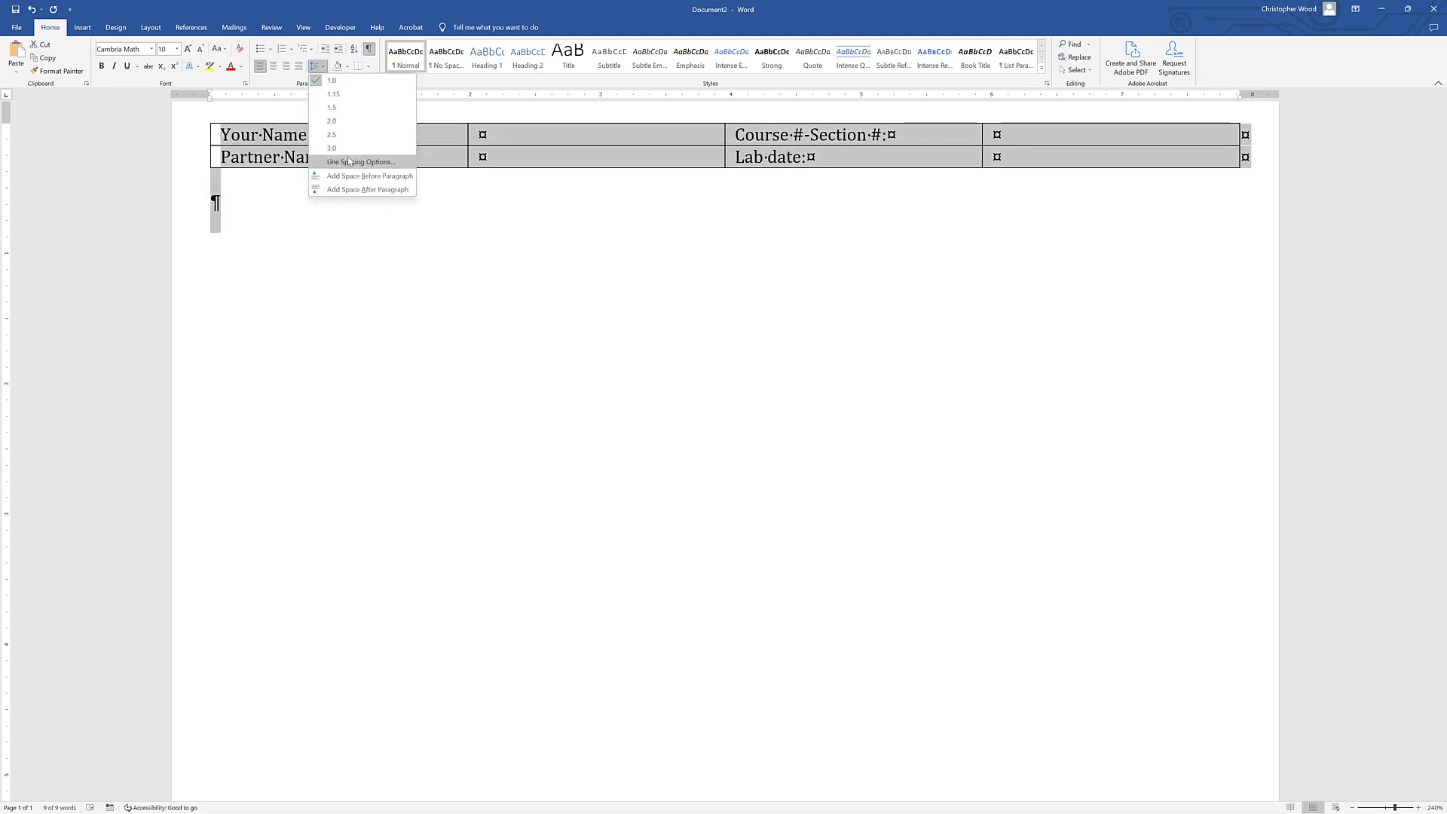
pyautogui.click(382, 162)
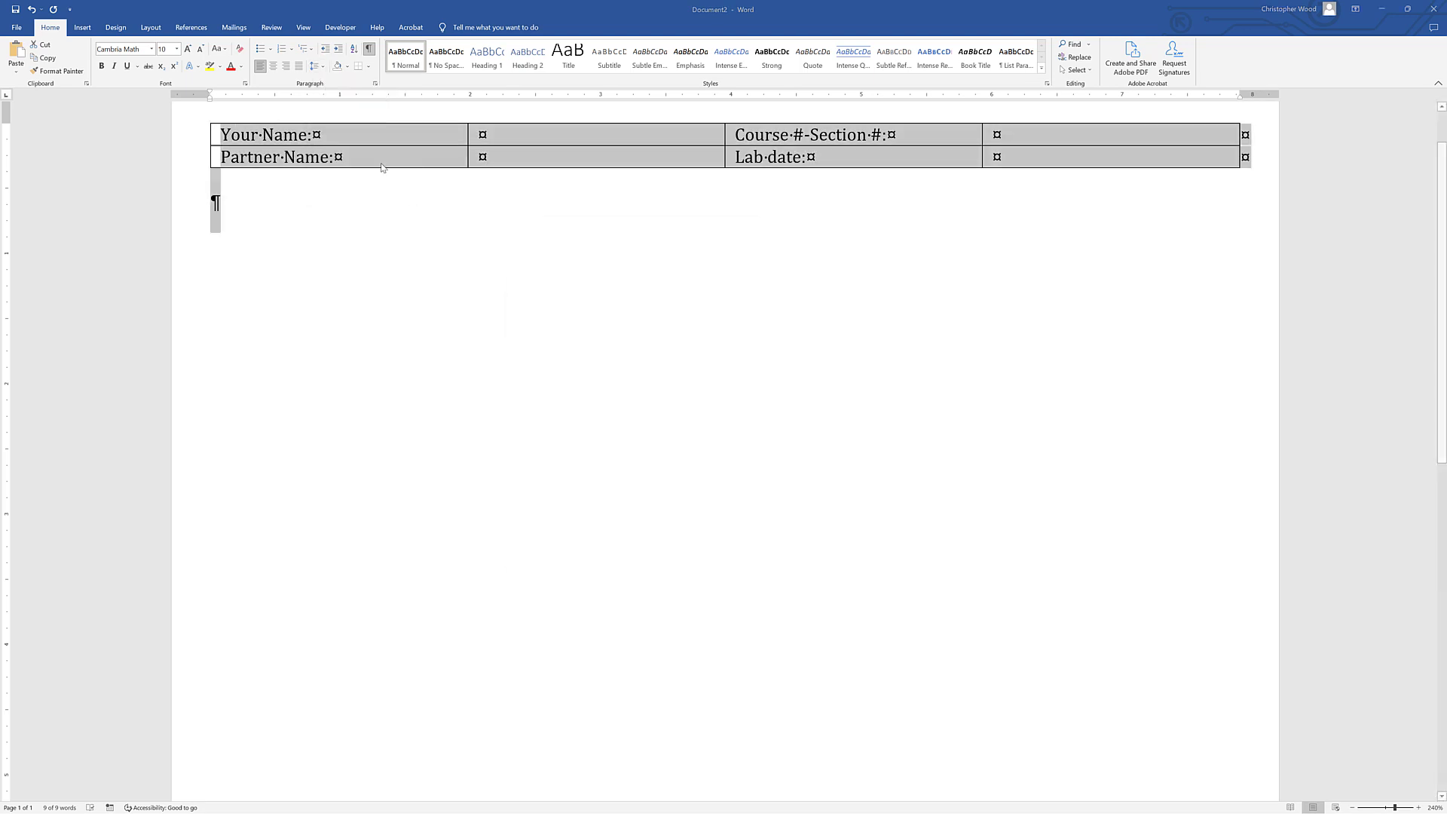
pyautogui.click(587, 404)
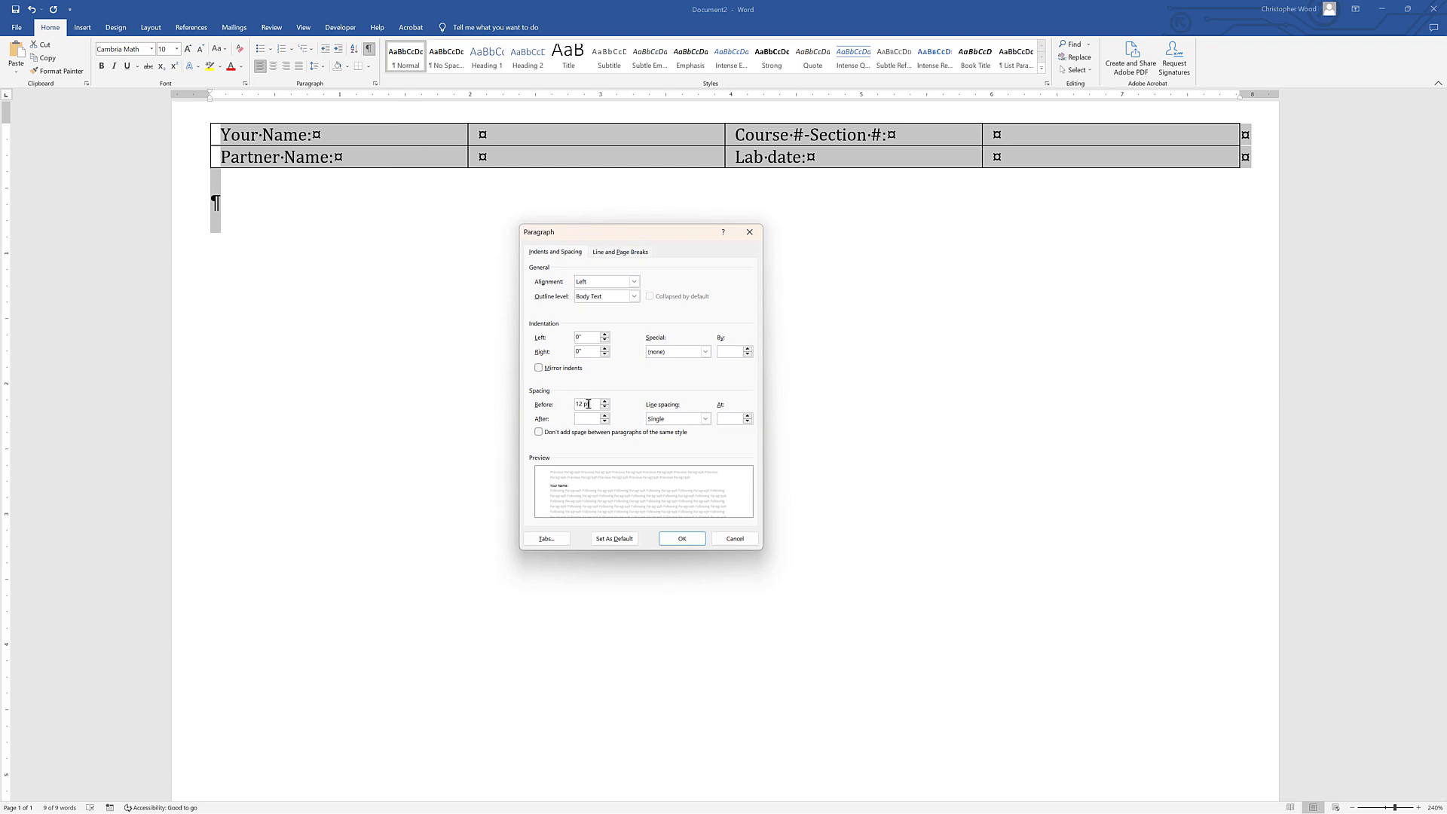
pyautogui.write('12 pt')
pyautogui.press('Tab')
pyautogui.write('12')
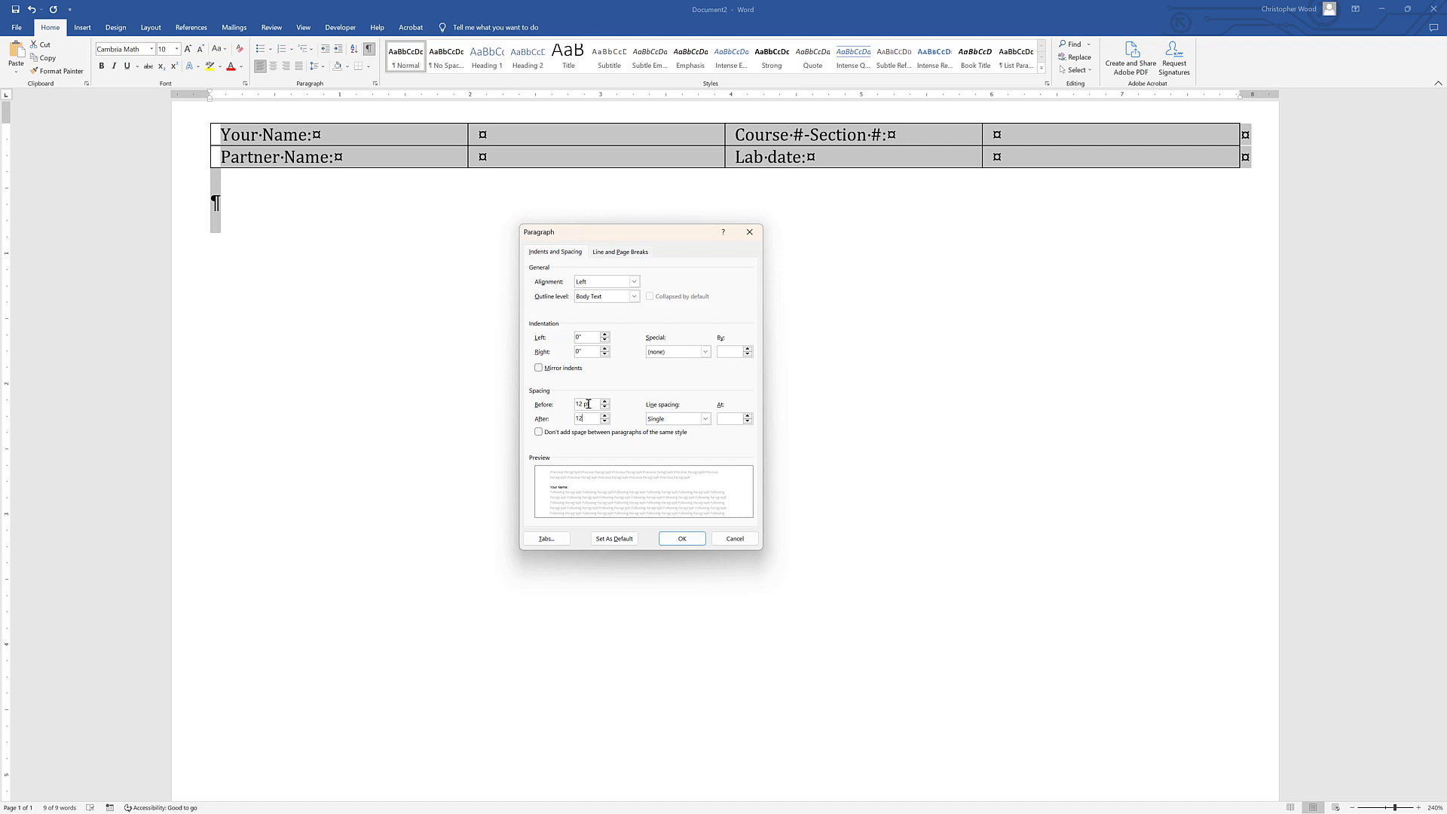
pyautogui.press('Tab')
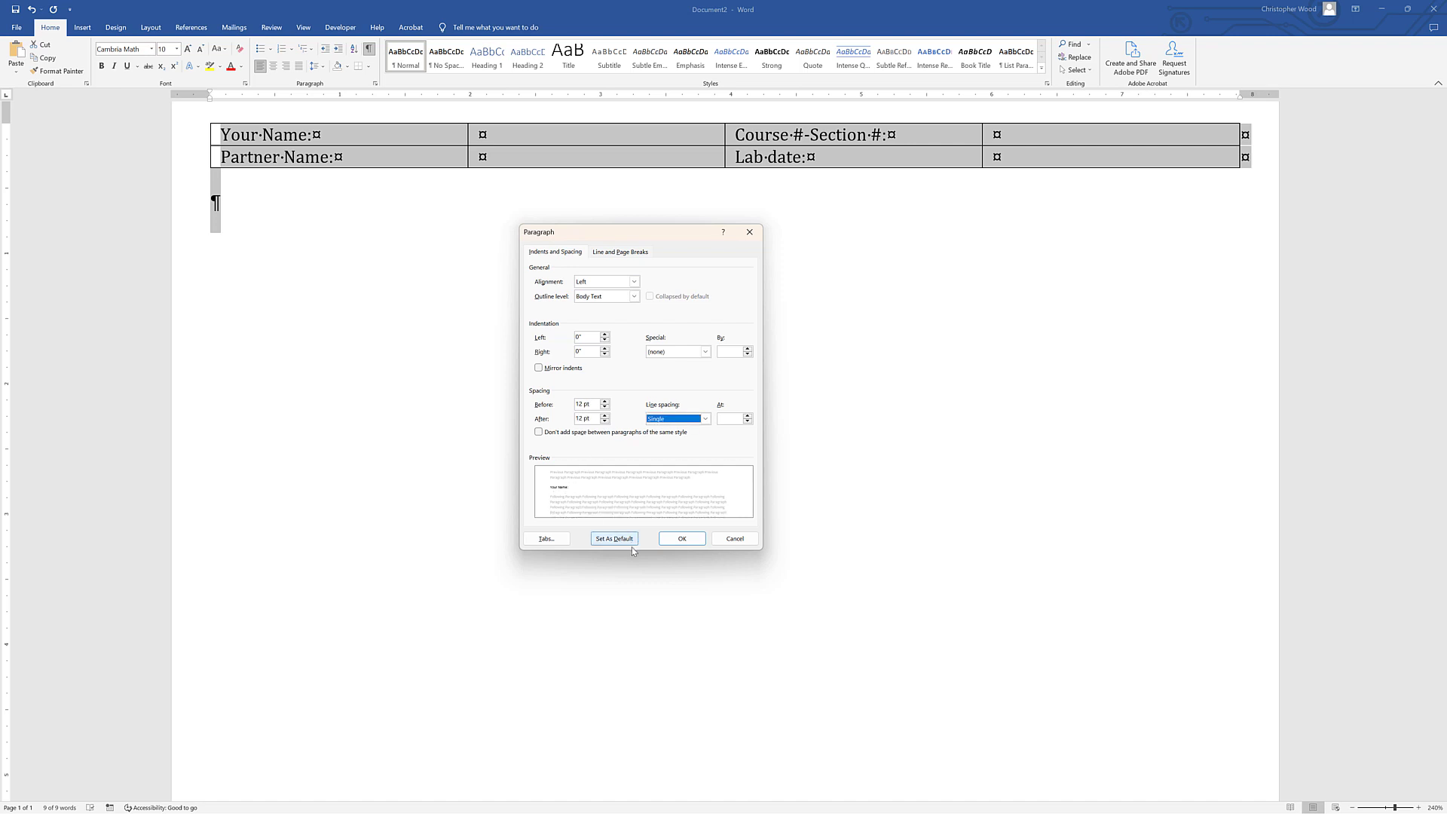
pyautogui.click(683, 540)
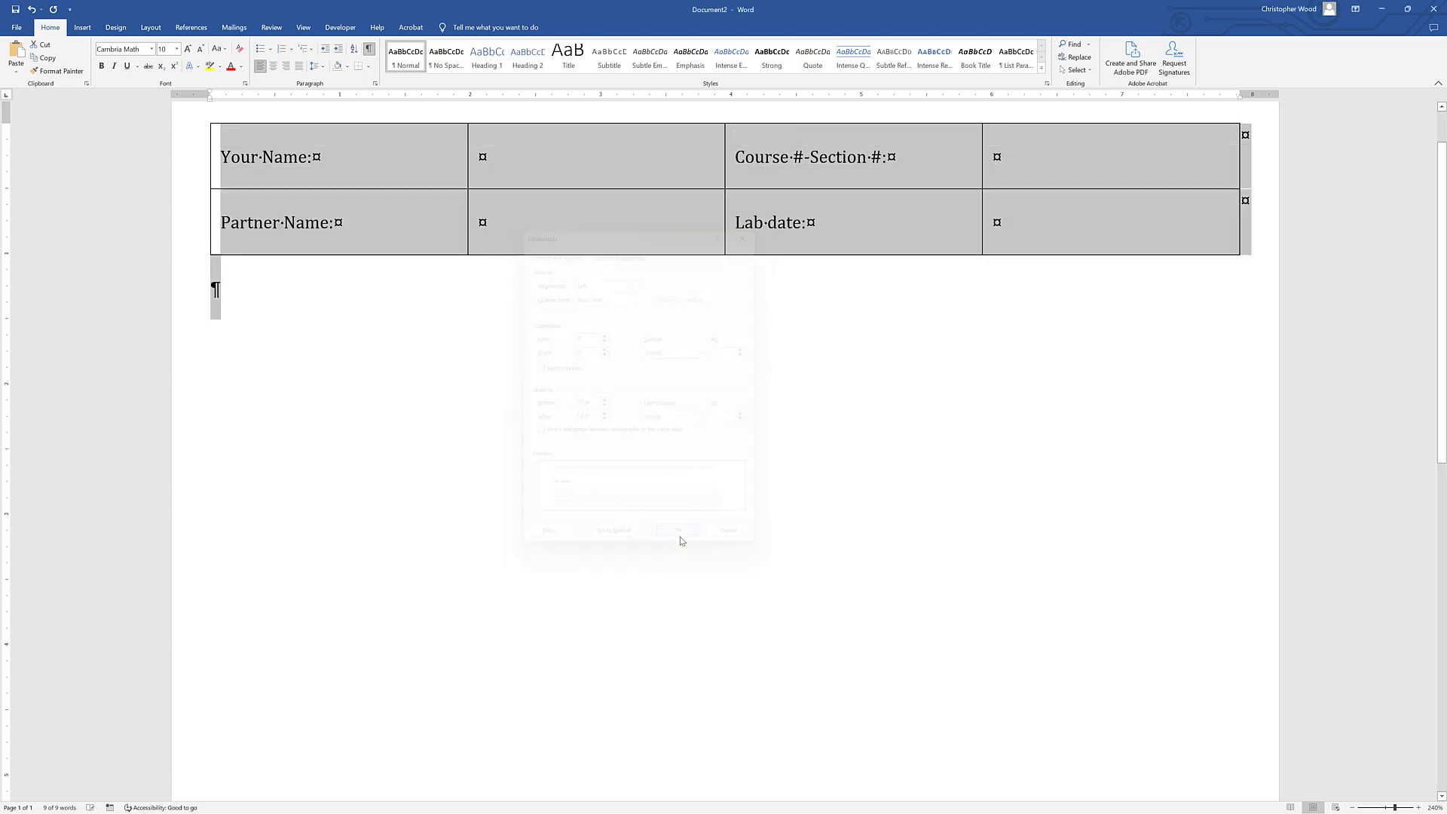
pyautogui.click(522, 475)
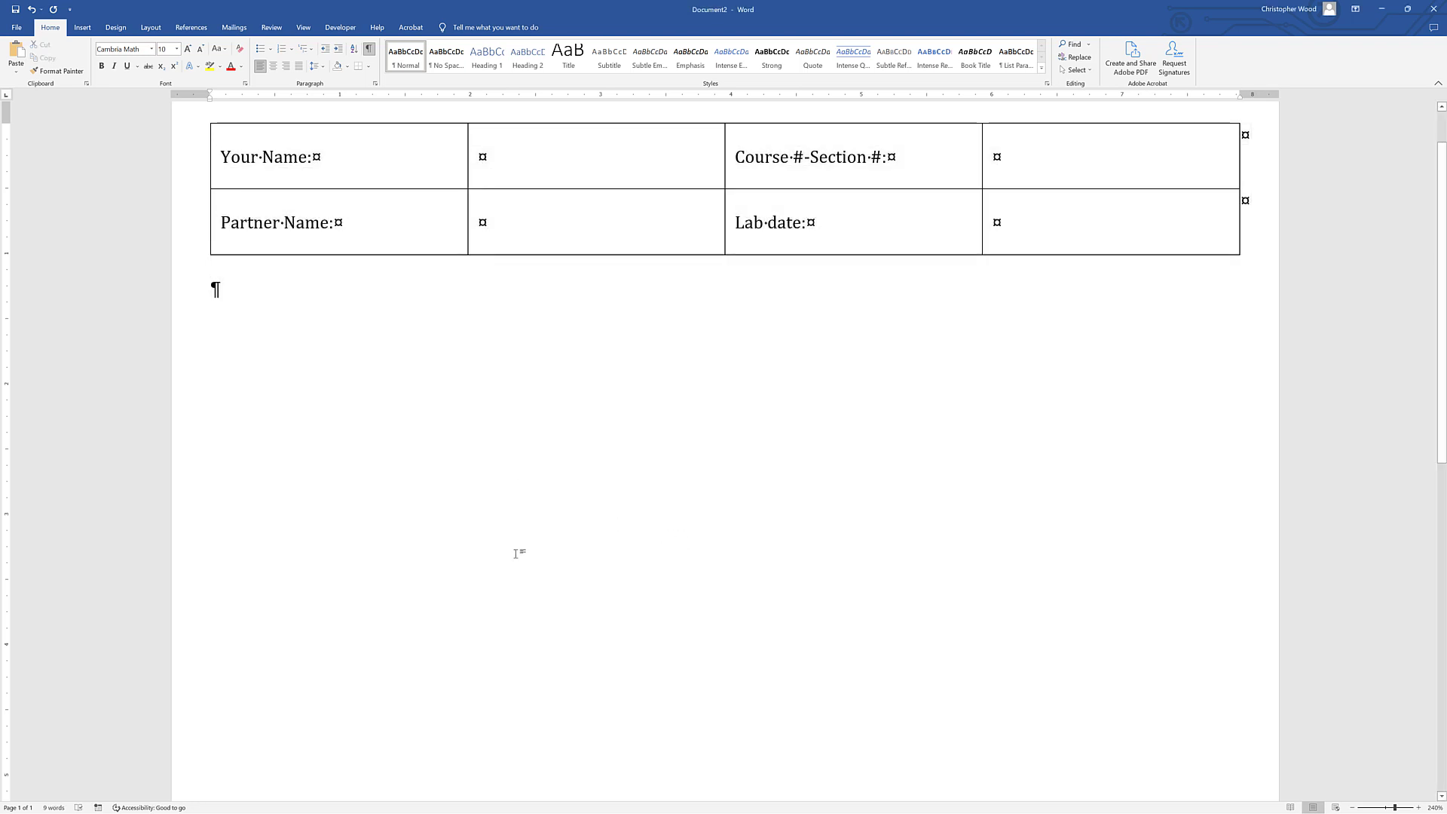
# Review the whole document's paragraph settings: spacing before and after, line spacing, the same-style spacing option and the special indent
pyautogui.hotkey('ctrl', 'a')
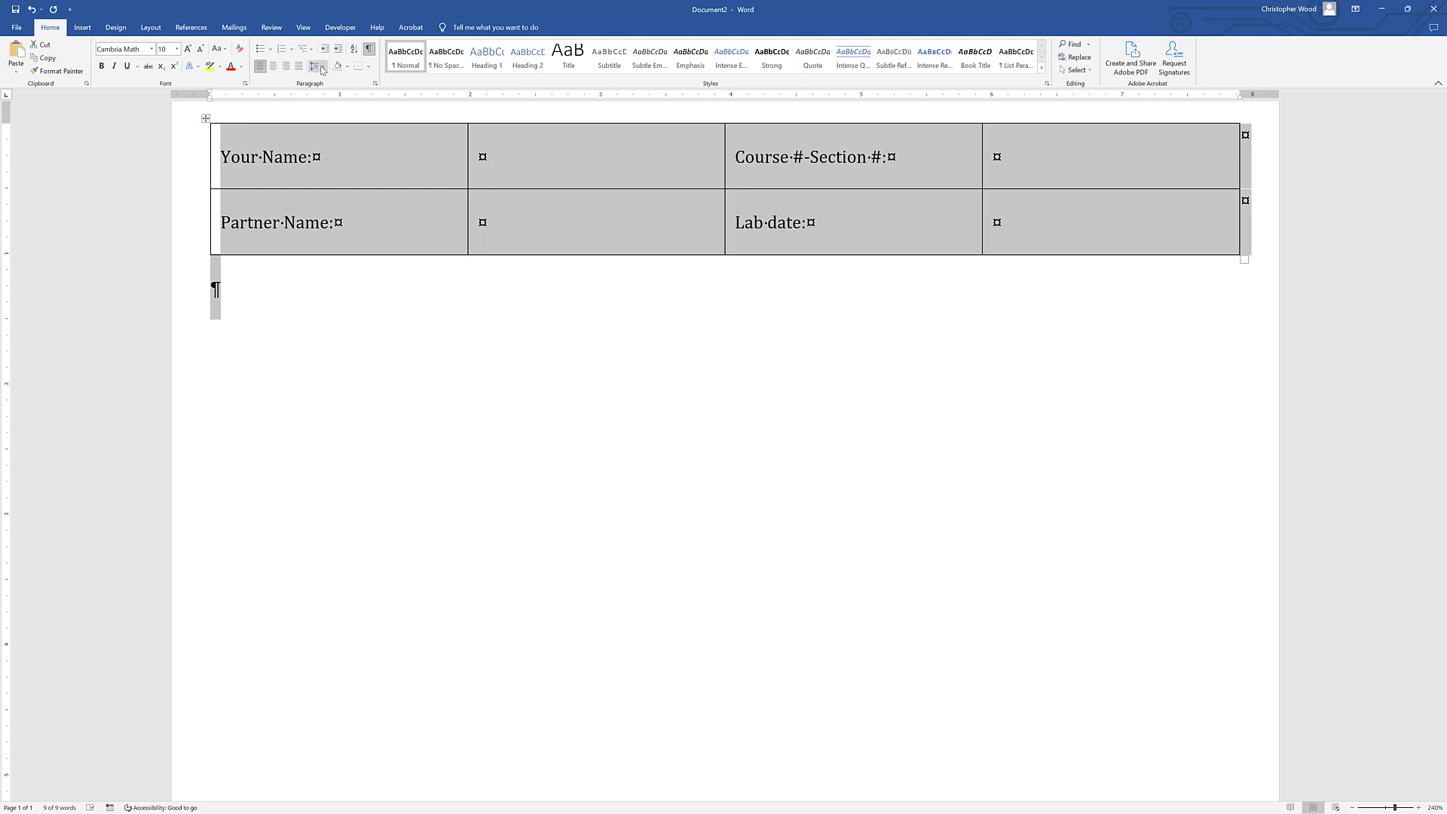
pyautogui.click(322, 70)
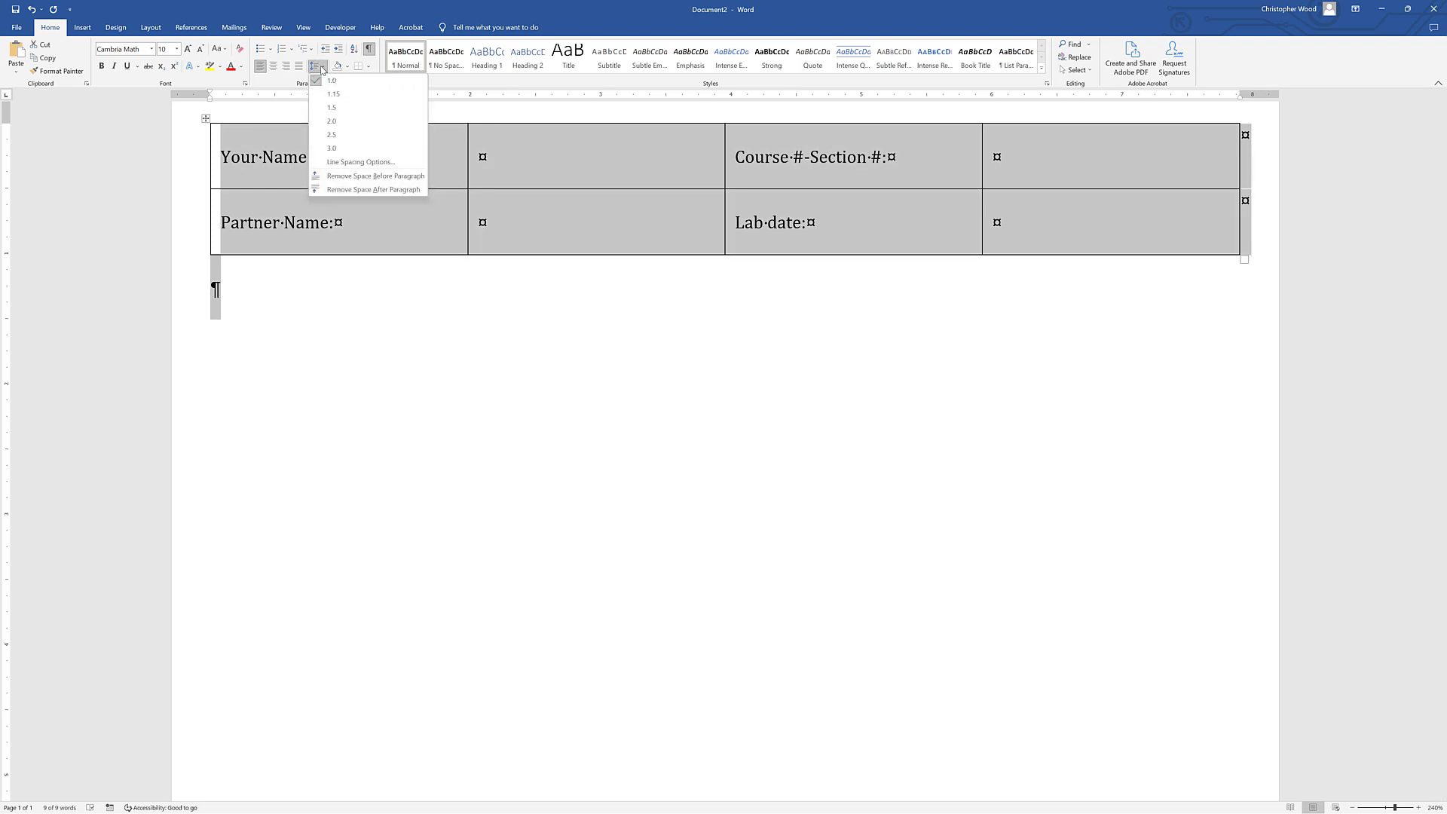
pyautogui.click(359, 169)
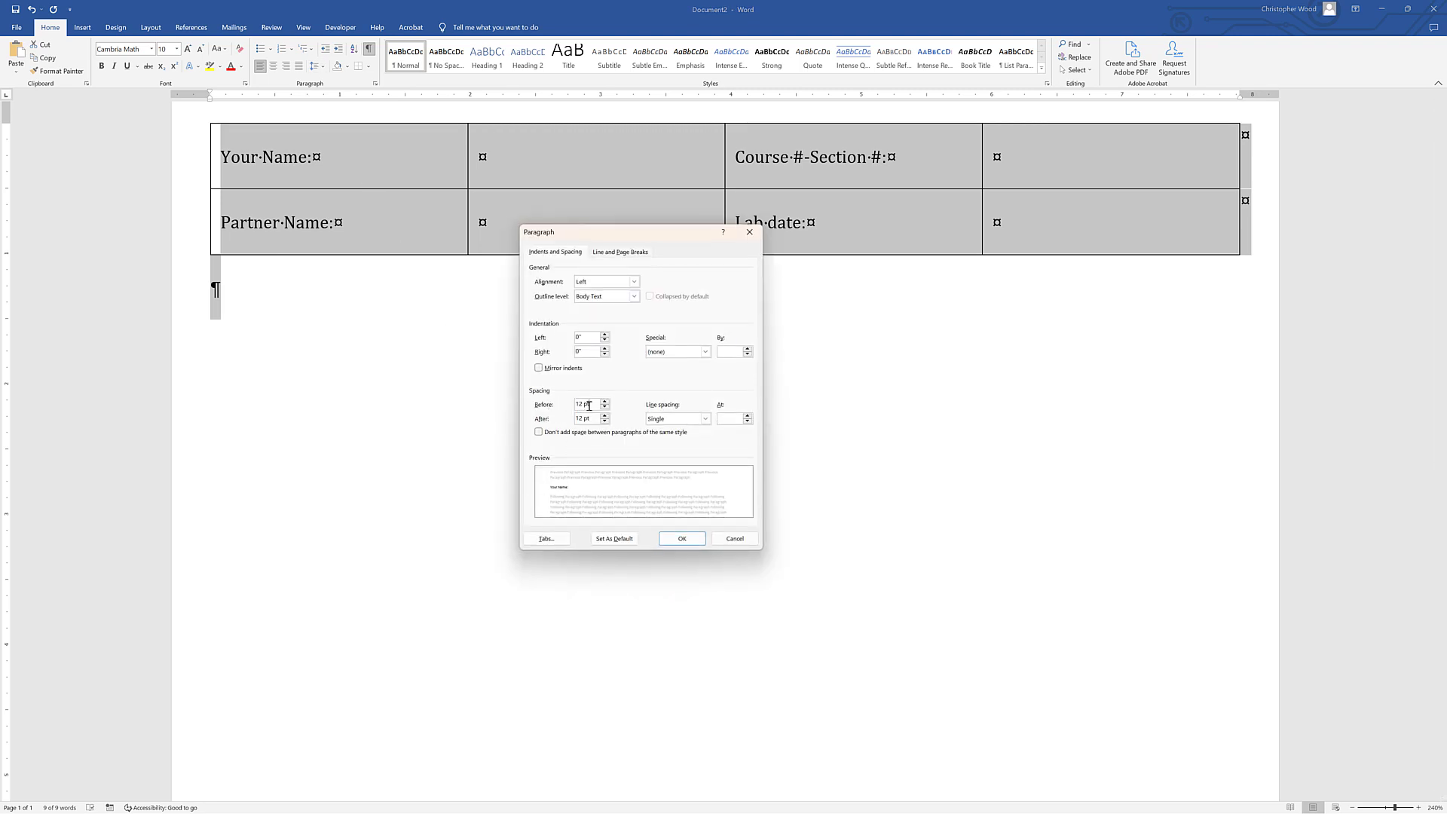
pyautogui.press('Tab')
pyautogui.click(654, 420)
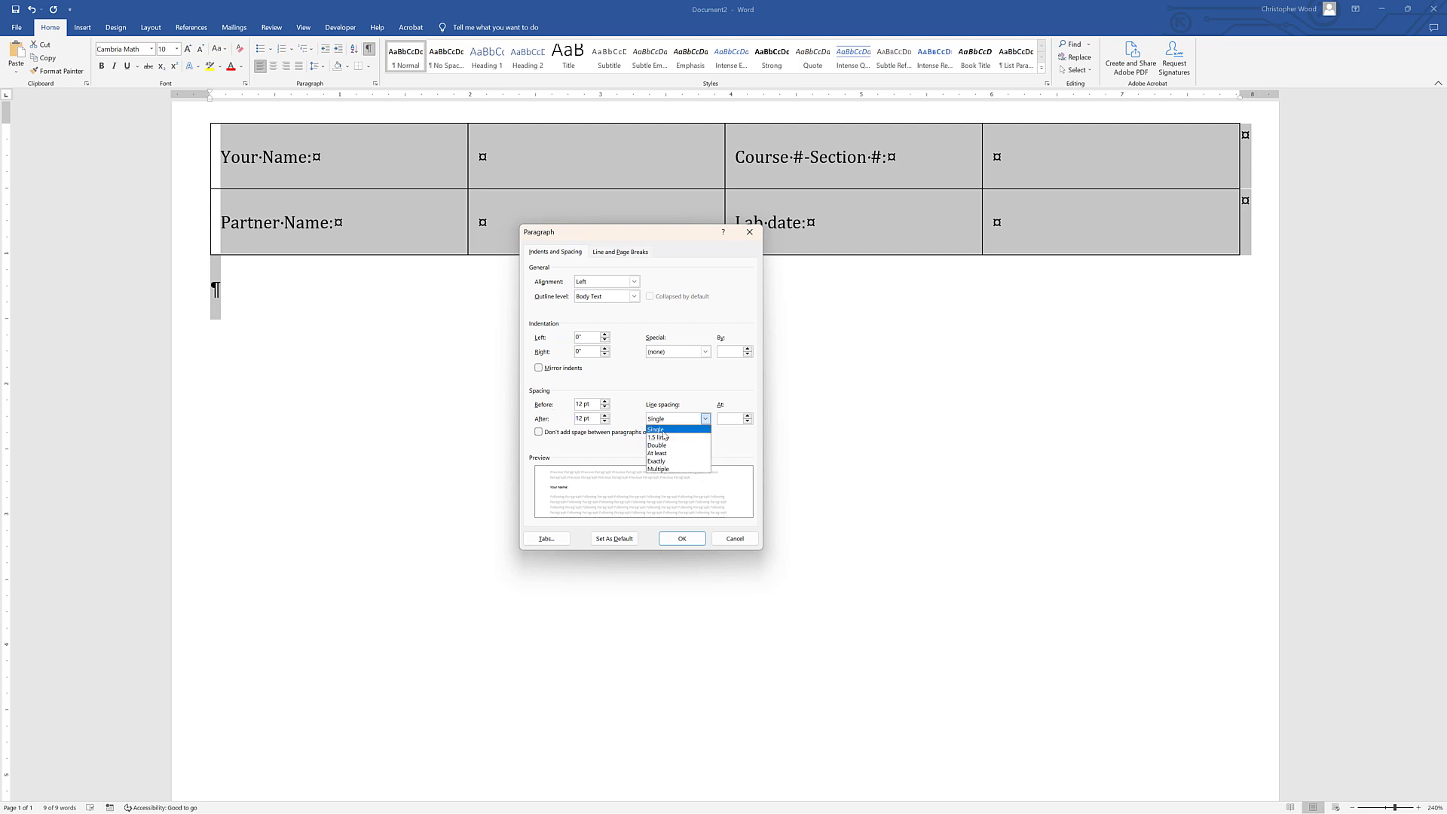
pyautogui.click(662, 427)
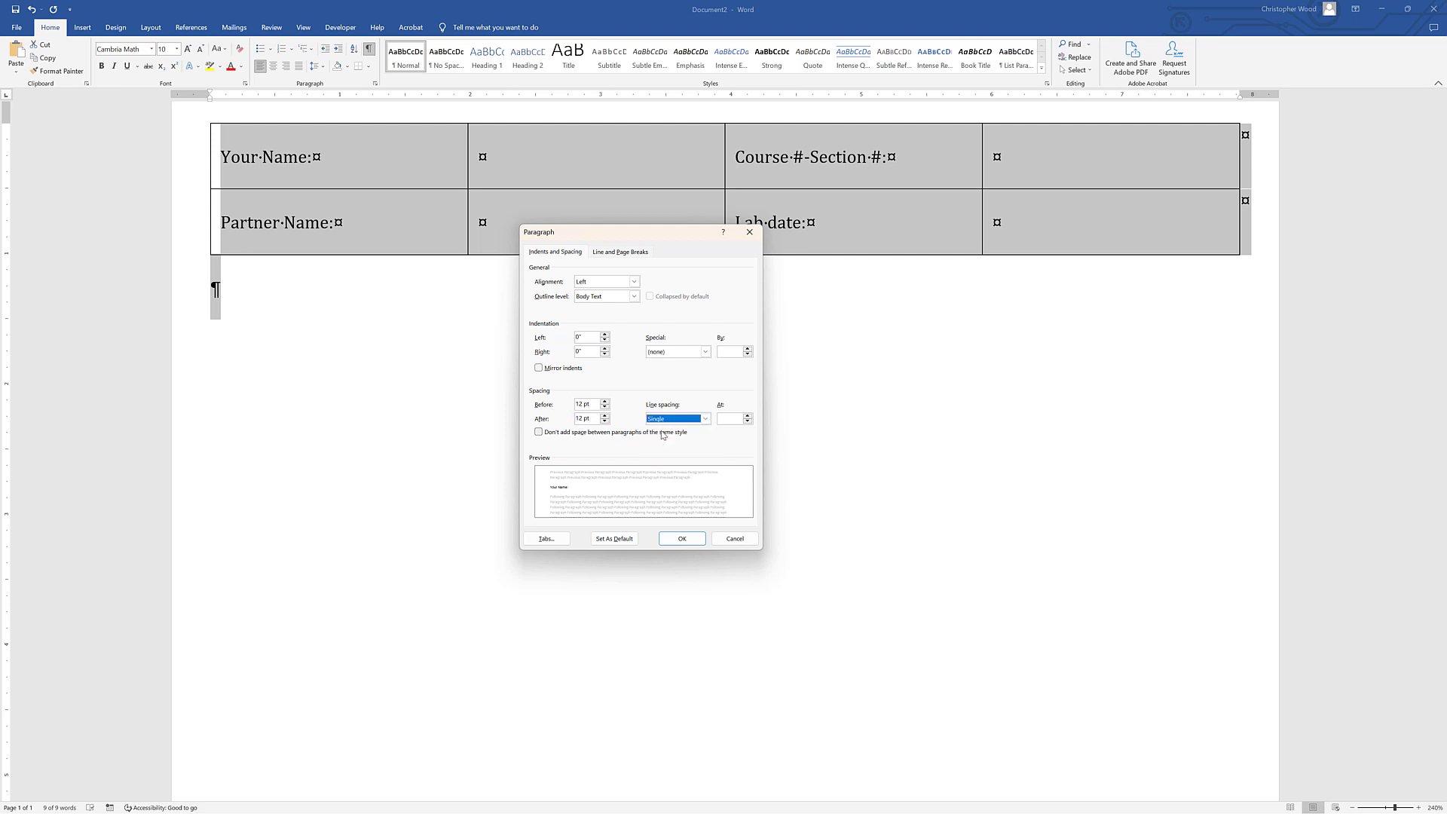
pyautogui.click(539, 433)
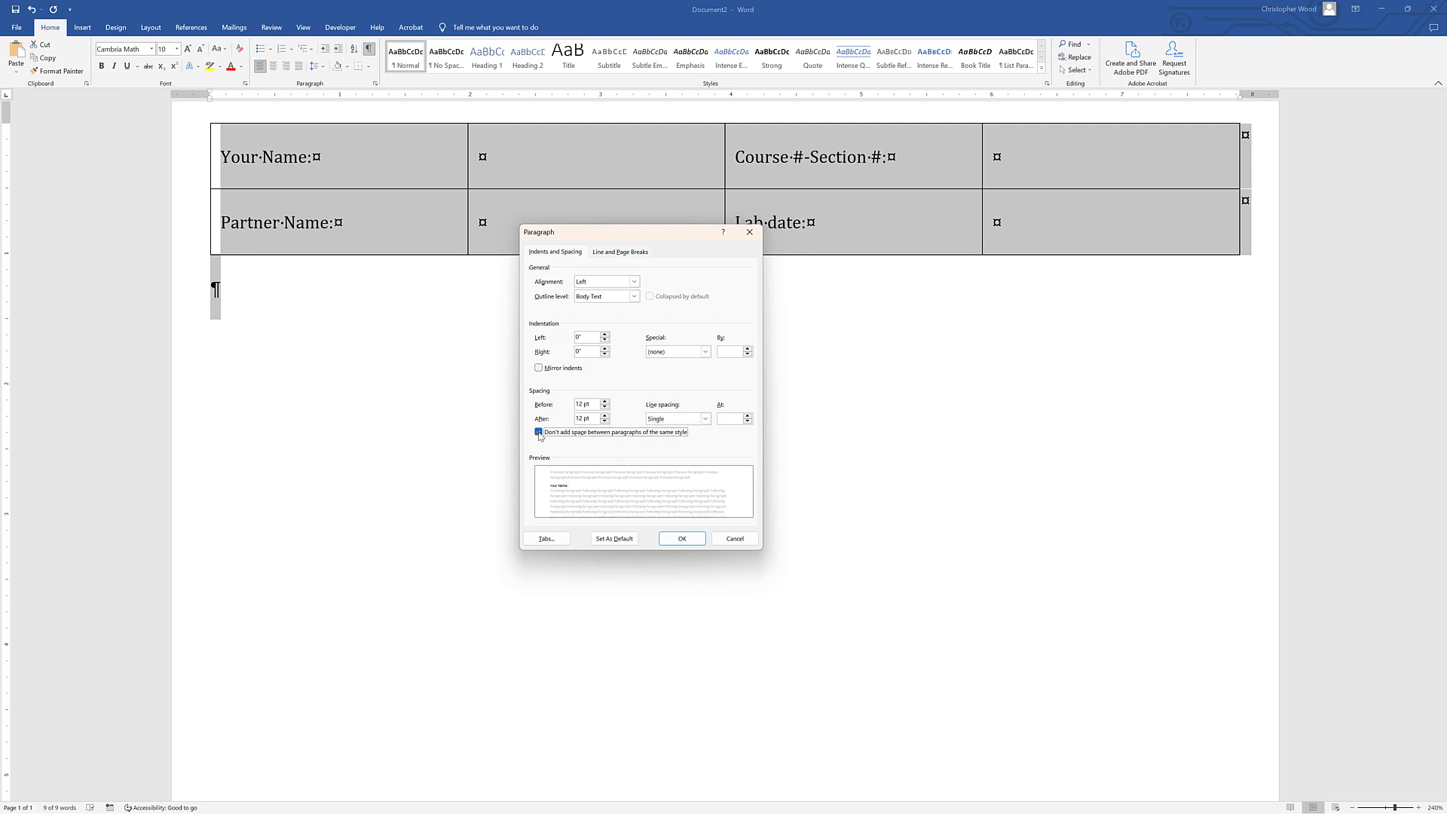
pyautogui.click(539, 433)
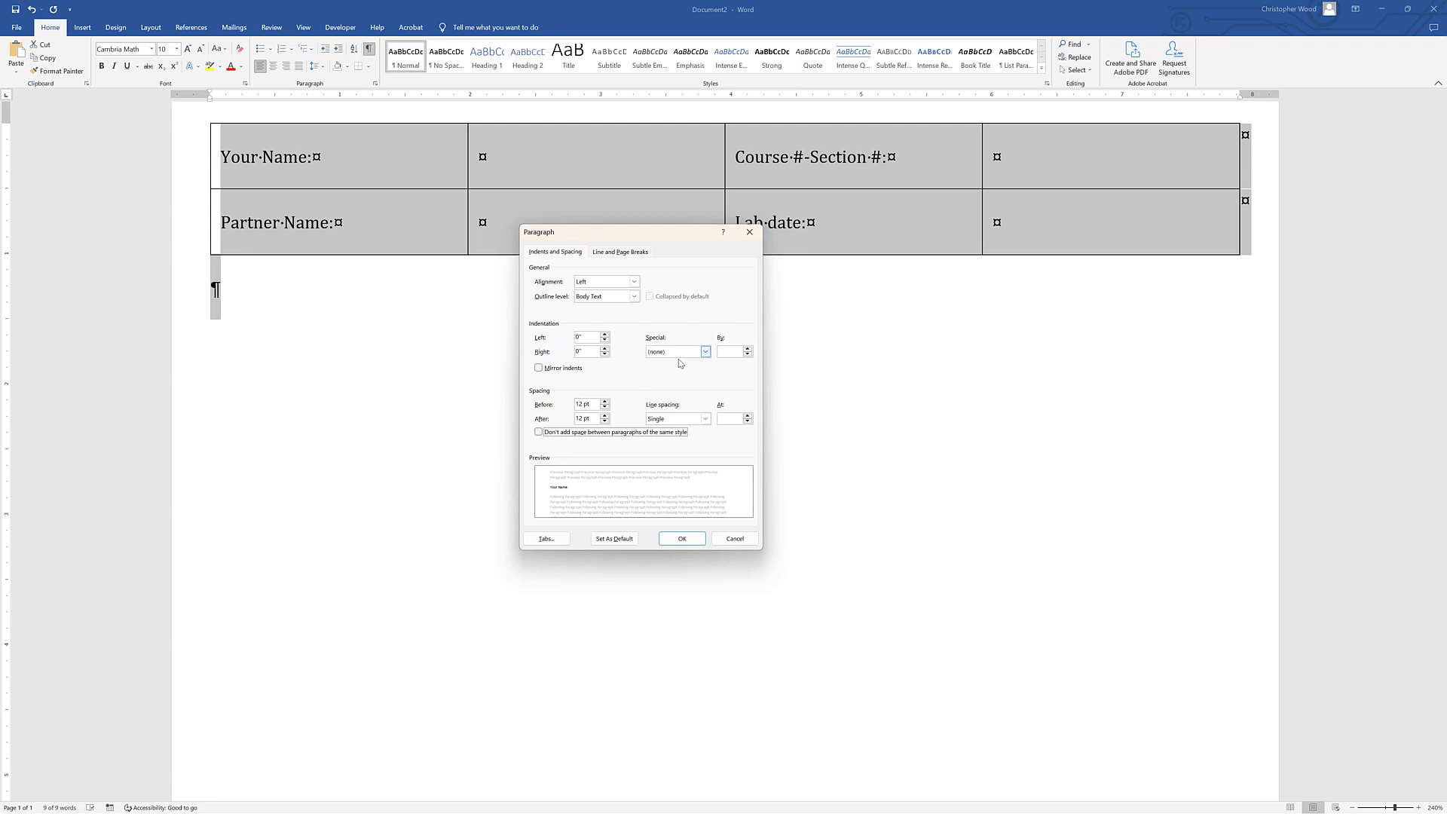
pyautogui.click(706, 352)
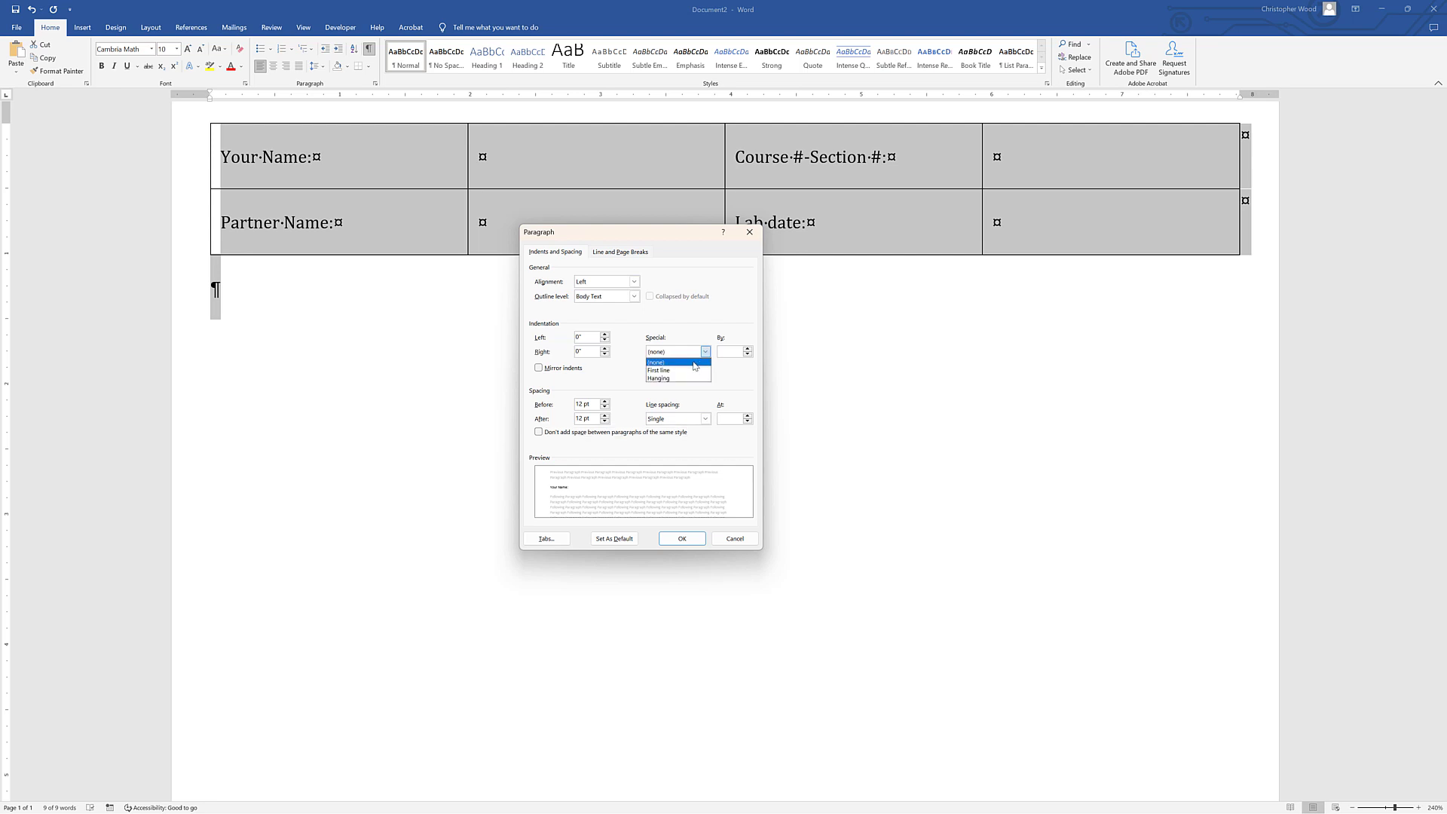
pyautogui.click(622, 376)
pyautogui.click(680, 540)
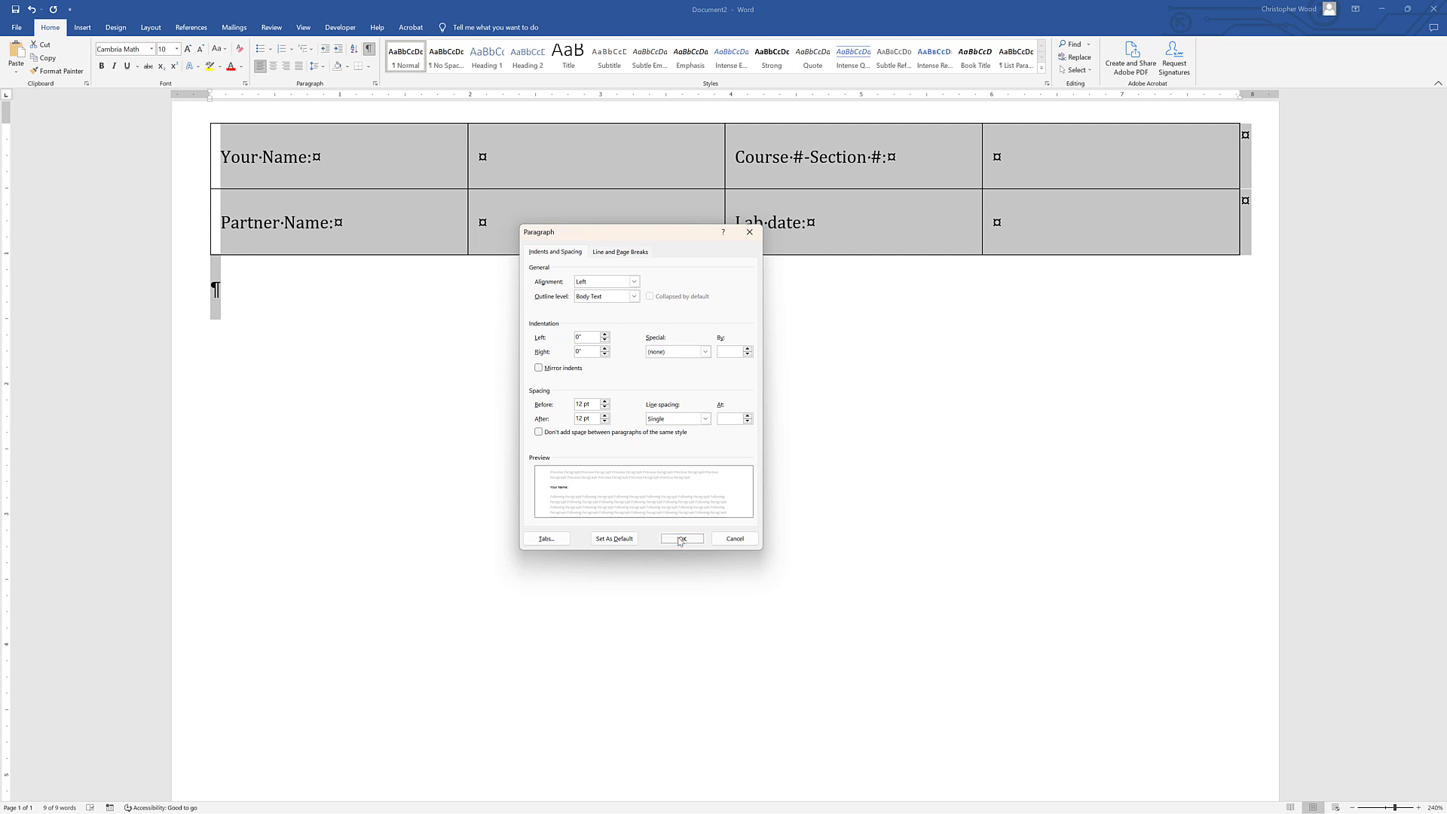
pyautogui.click(626, 526)
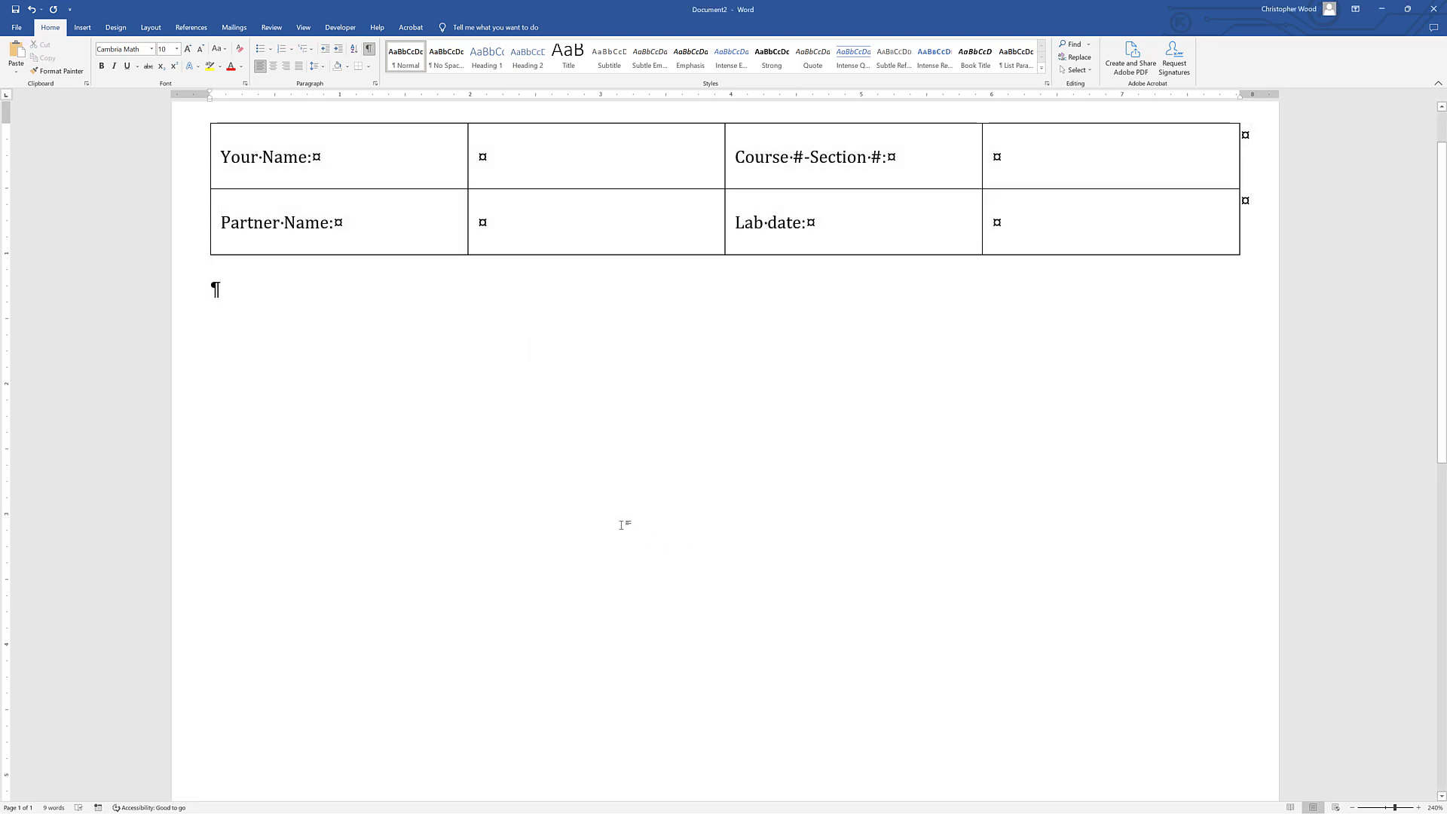
# Check the table in the Format Example document, then right-align the labels in the first and third columns of Document2's table
pyautogui.hotkey('alt', 'Tab')
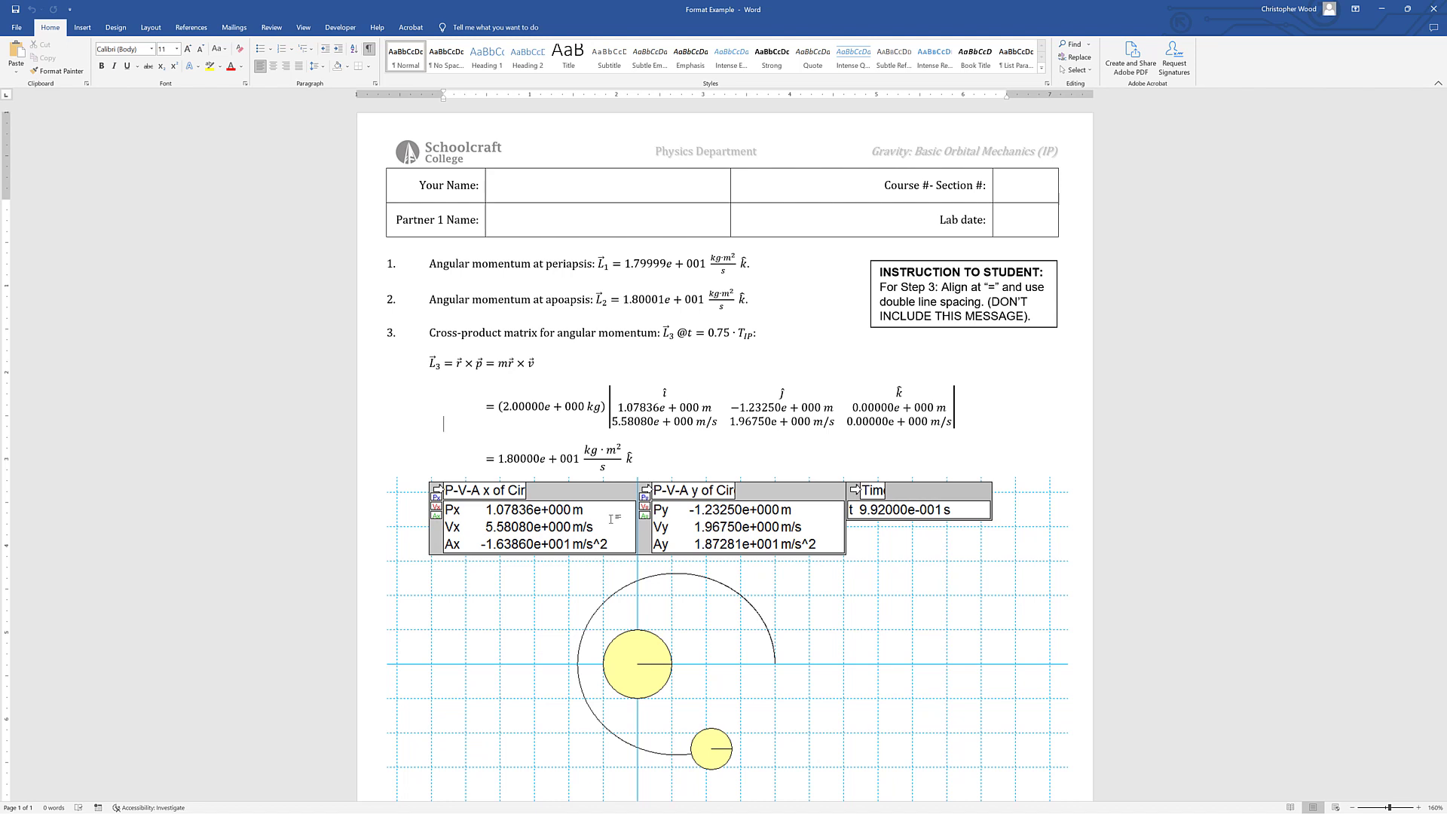
pyautogui.hotkey('alt', 'Tab')
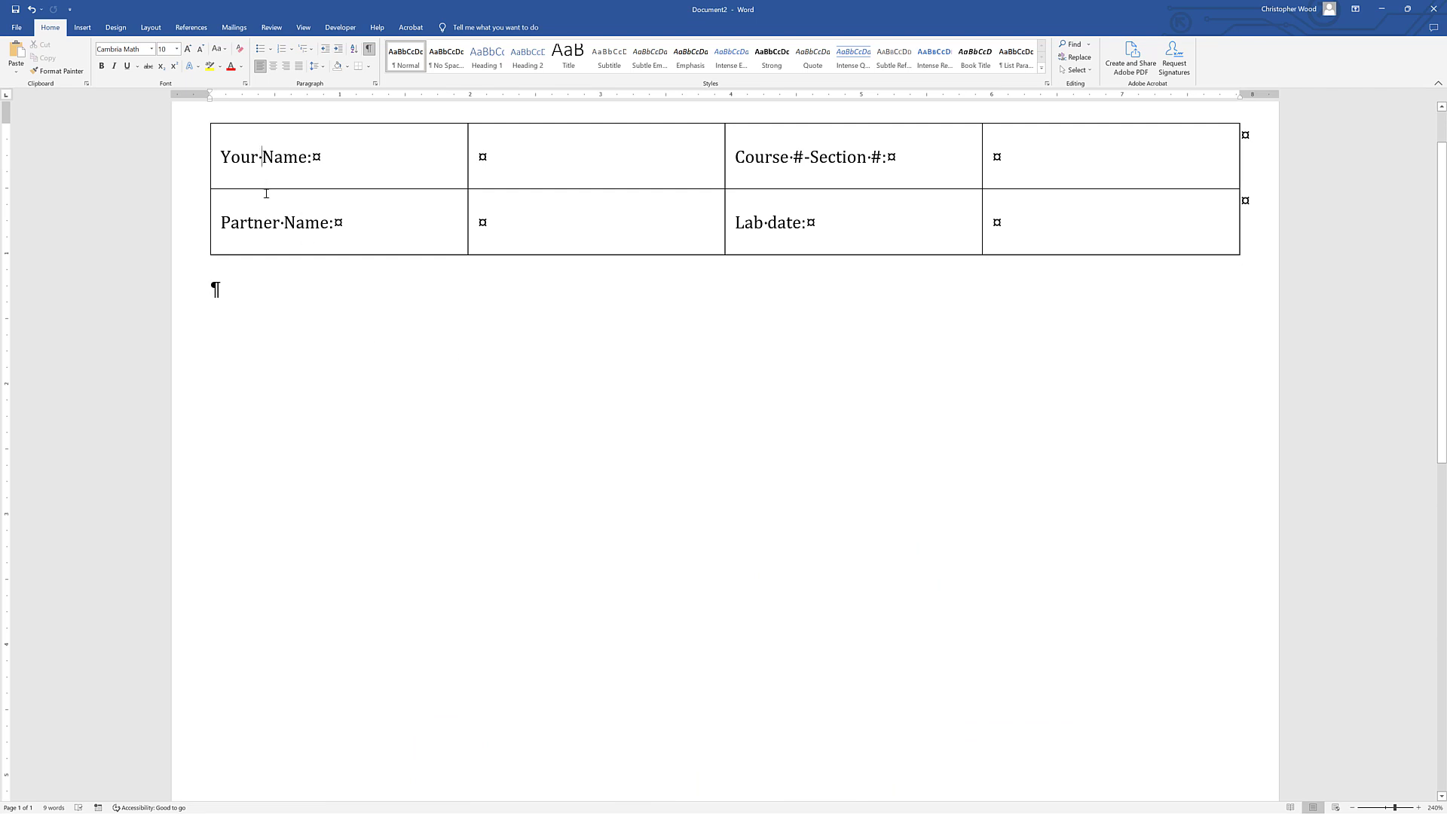
pyautogui.moveTo(265, 186); pyautogui.dragTo(265, 205)
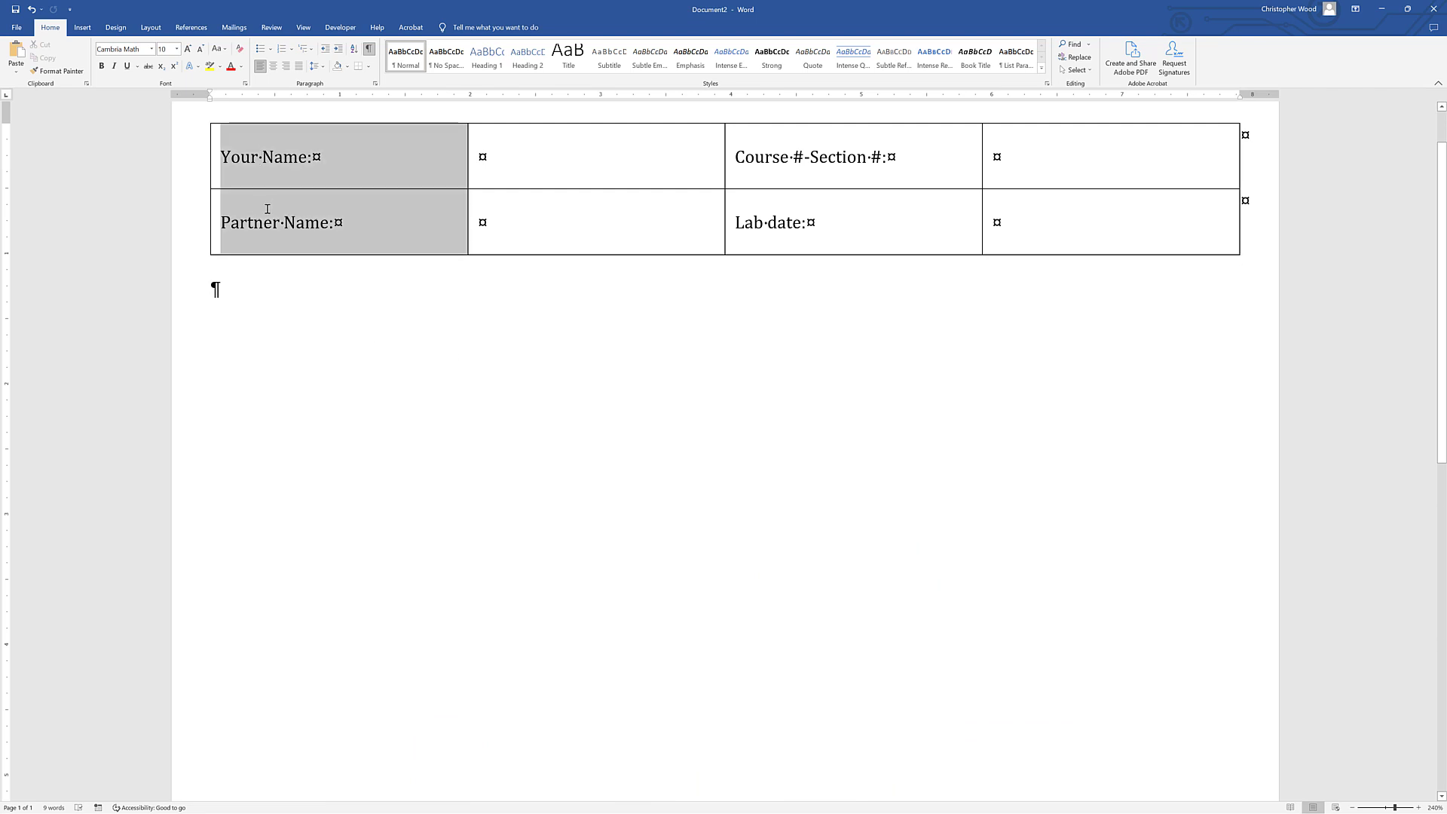
pyautogui.click(286, 66)
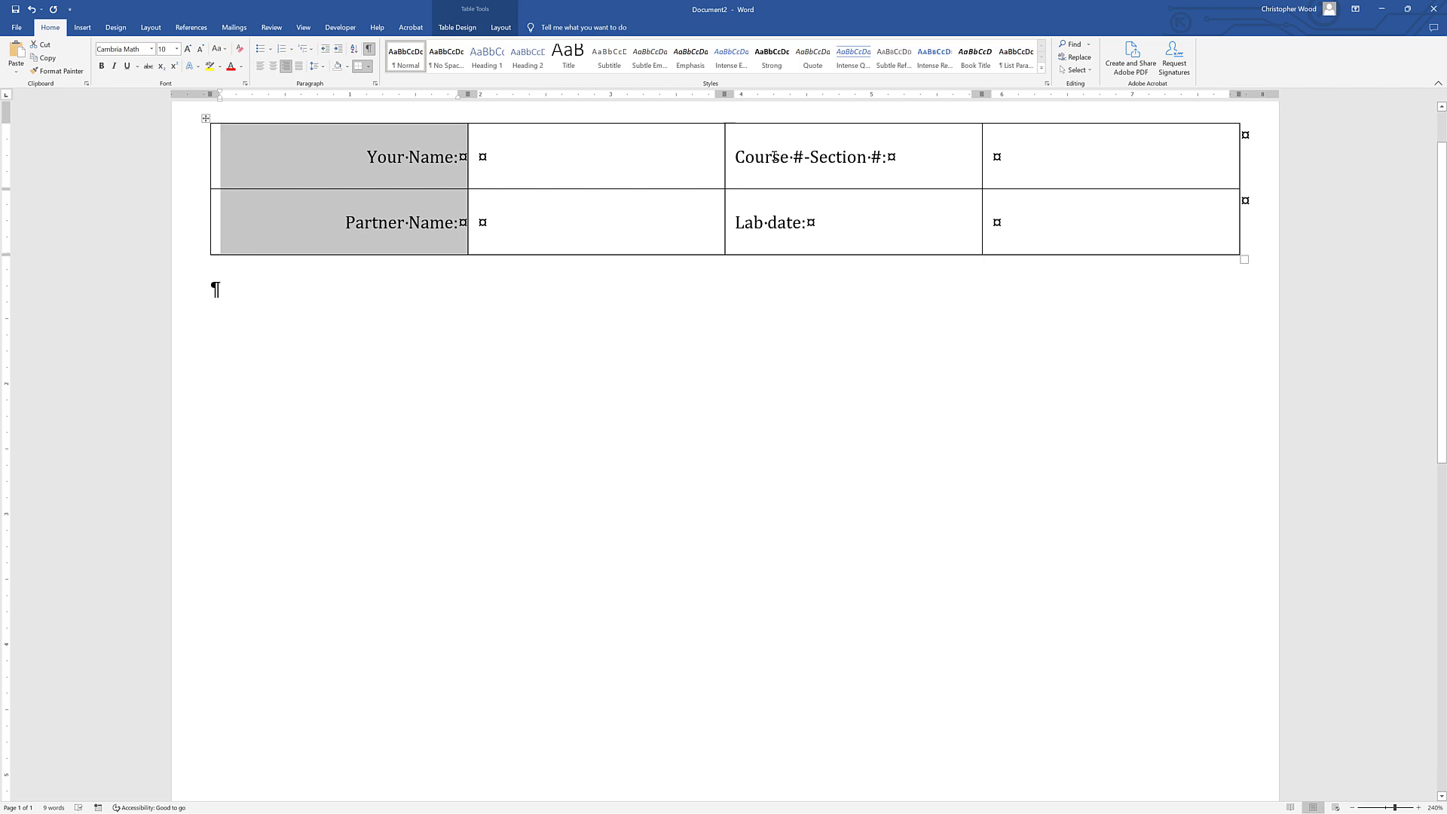
pyautogui.moveTo(778, 155); pyautogui.dragTo(775, 211)
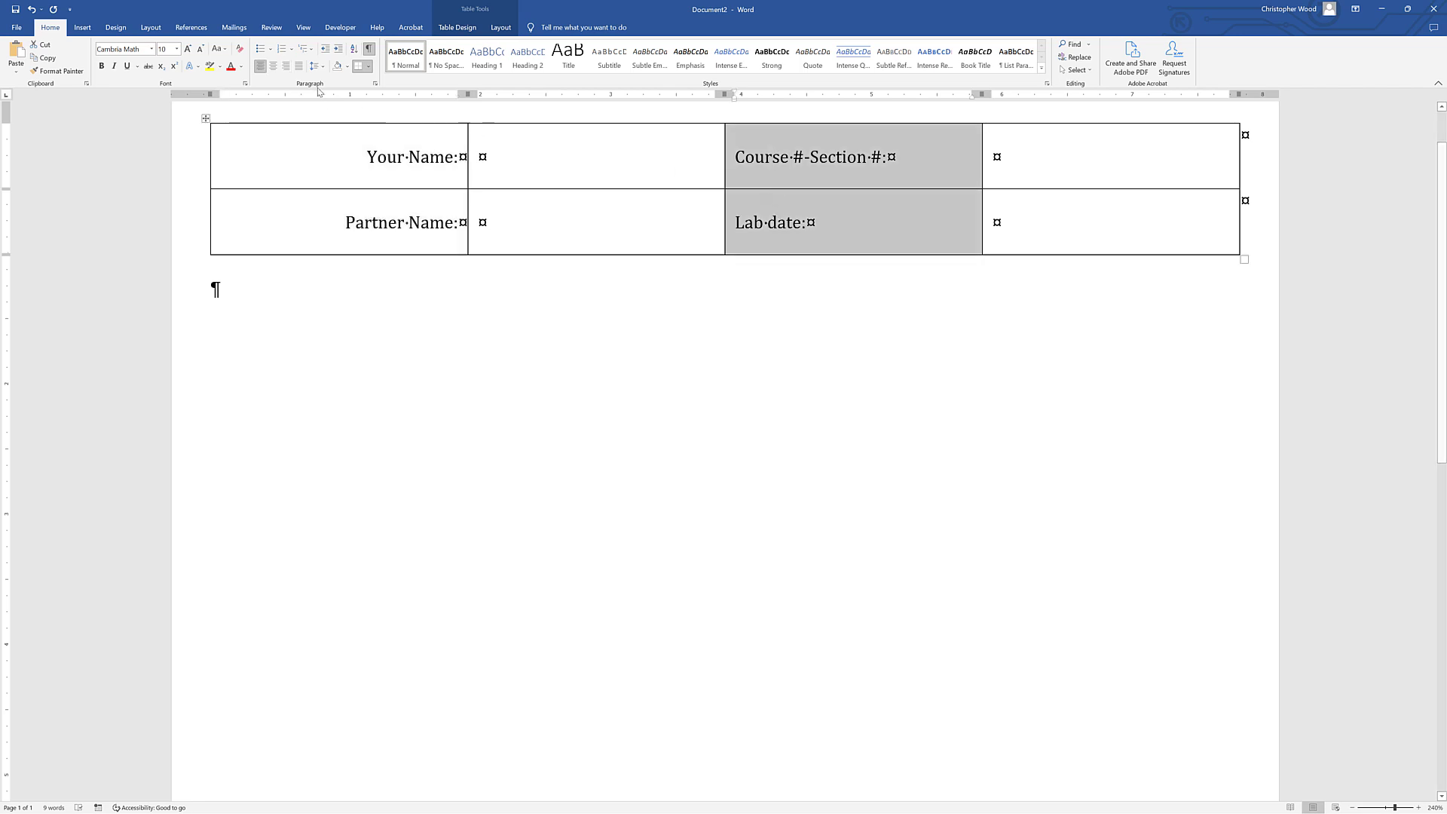
pyautogui.click(286, 65)
# Fill in the student's name beside Your Name and Albert Einstein beside Partner Name
pyautogui.click(576, 158)
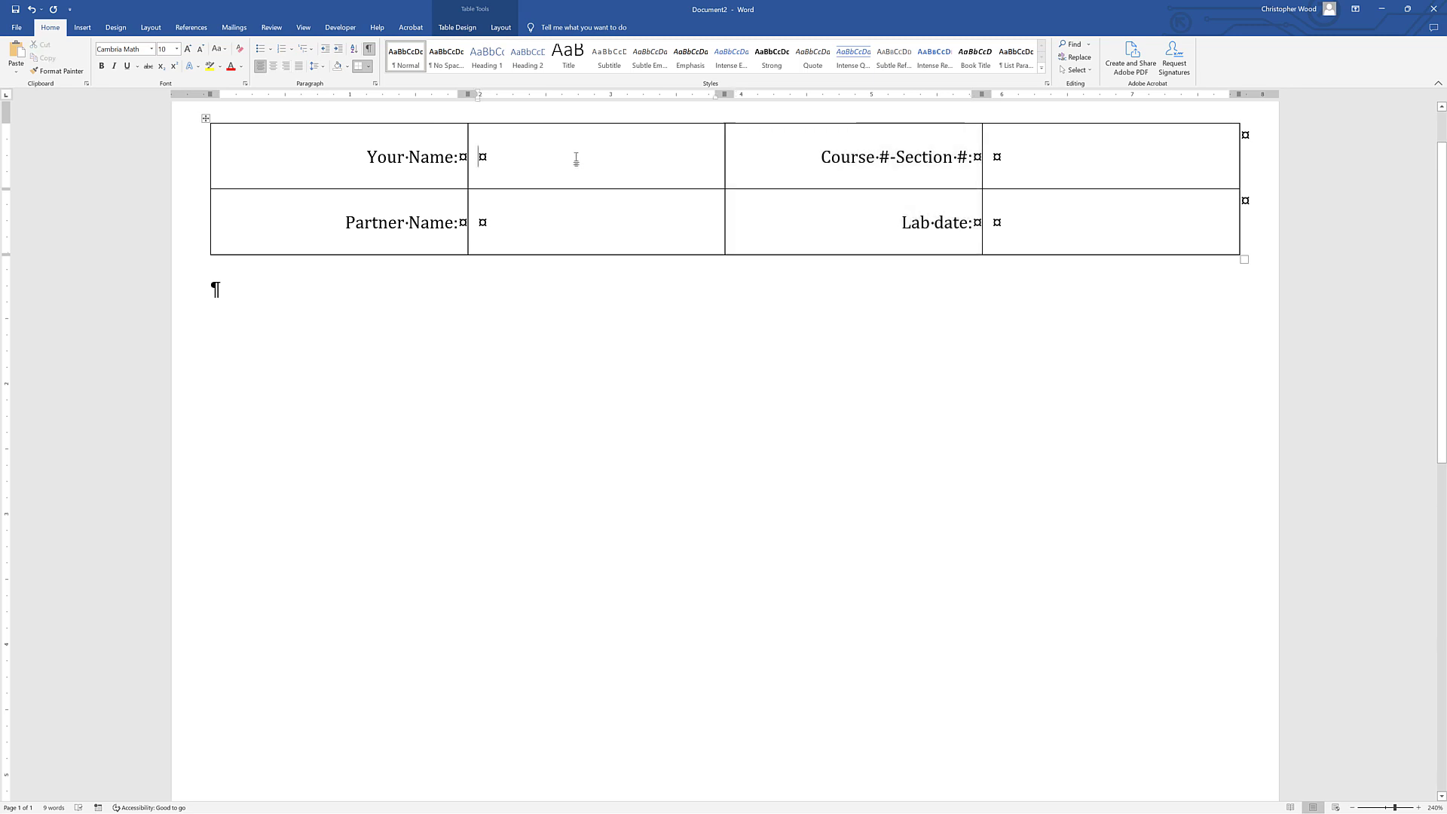
pyautogui.write('Christ')
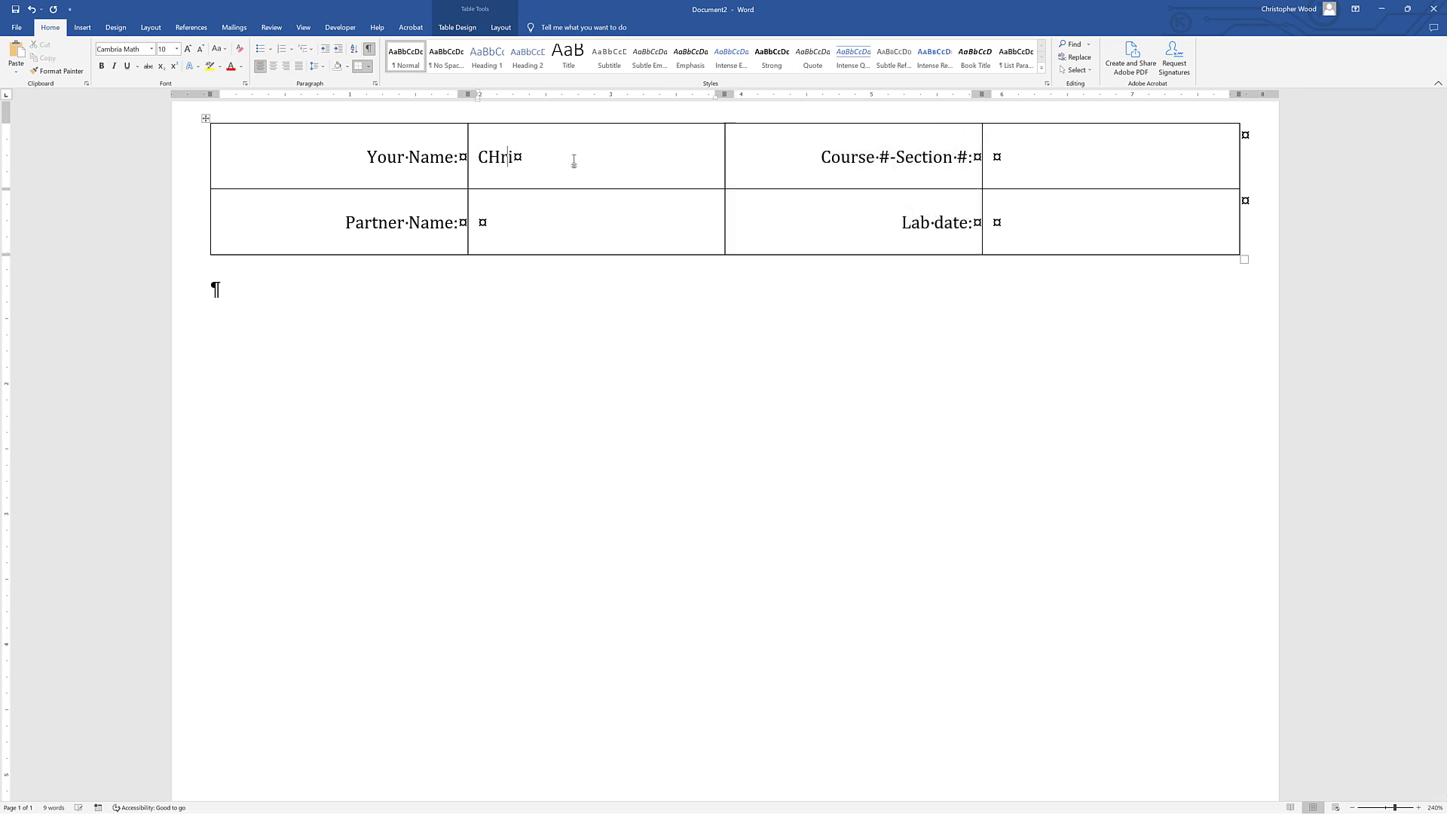
pyautogui.press('BackSpace')
pyautogui.press('BackSpace')
pyautogui.press('BackSpace')
pyautogui.press('BackSpace')
pyautogui.press('BackSpace')
pyautogui.write('hris Wood')
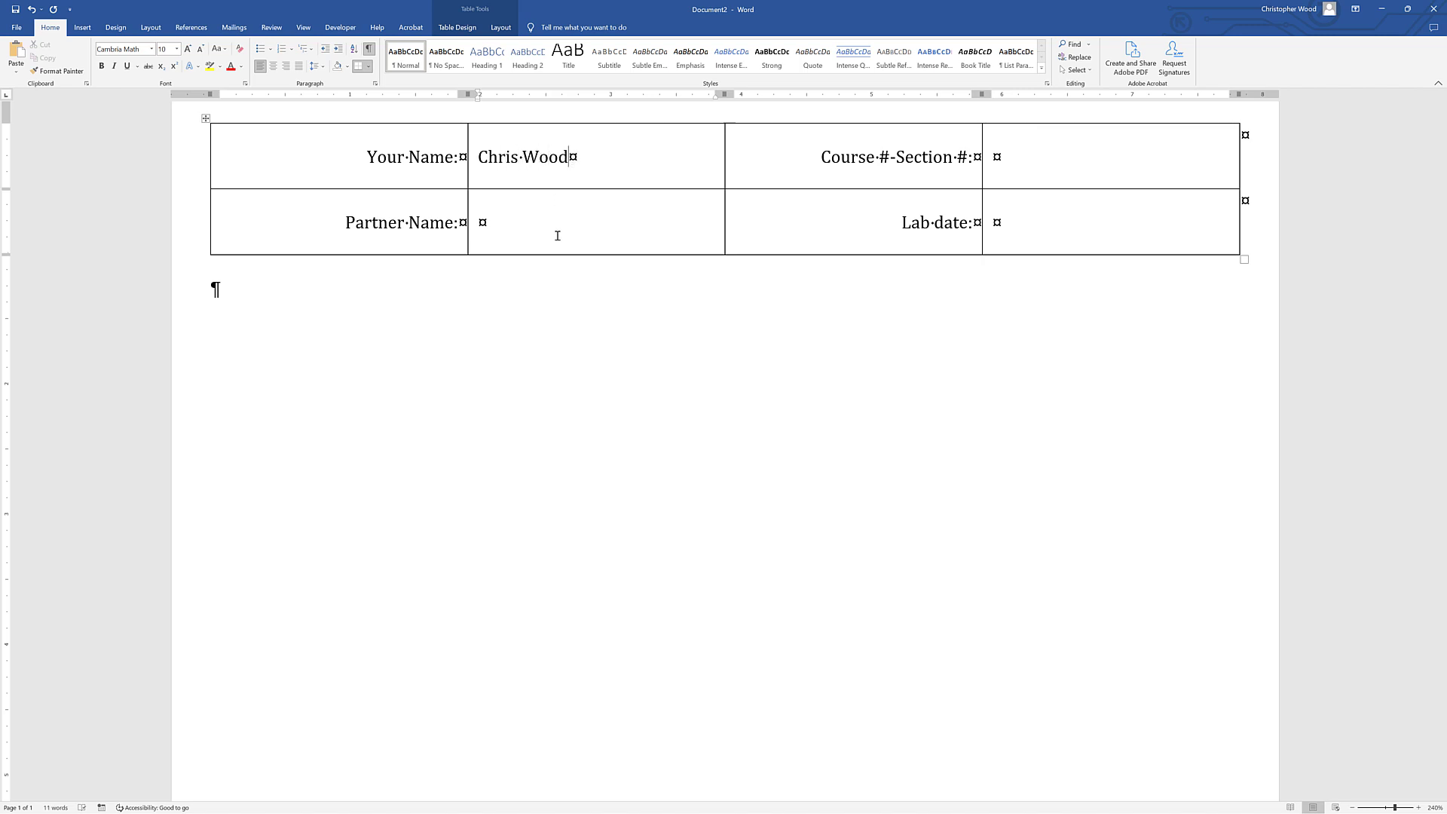
pyautogui.write('A')
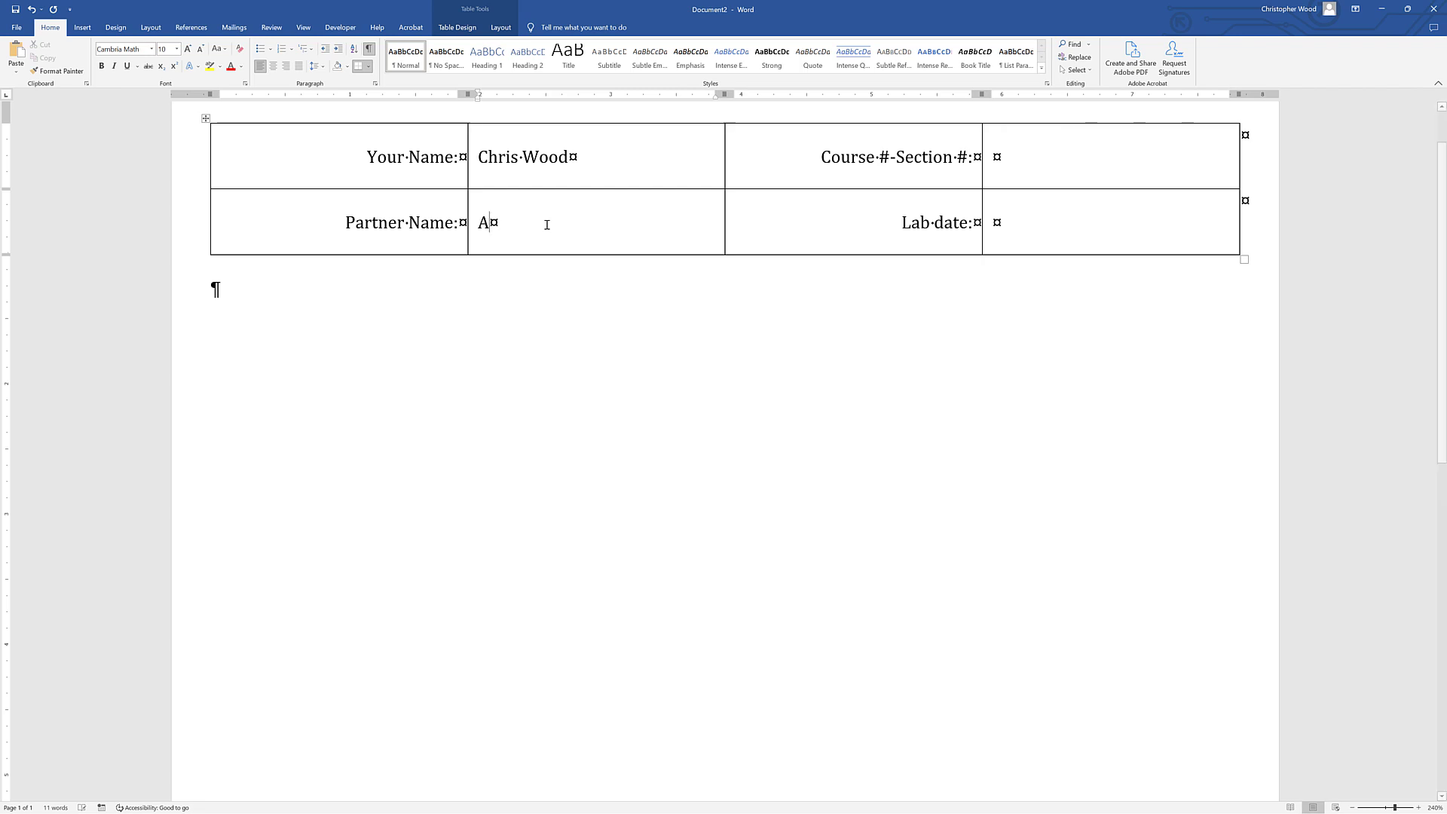
pyautogui.write('lbert E')
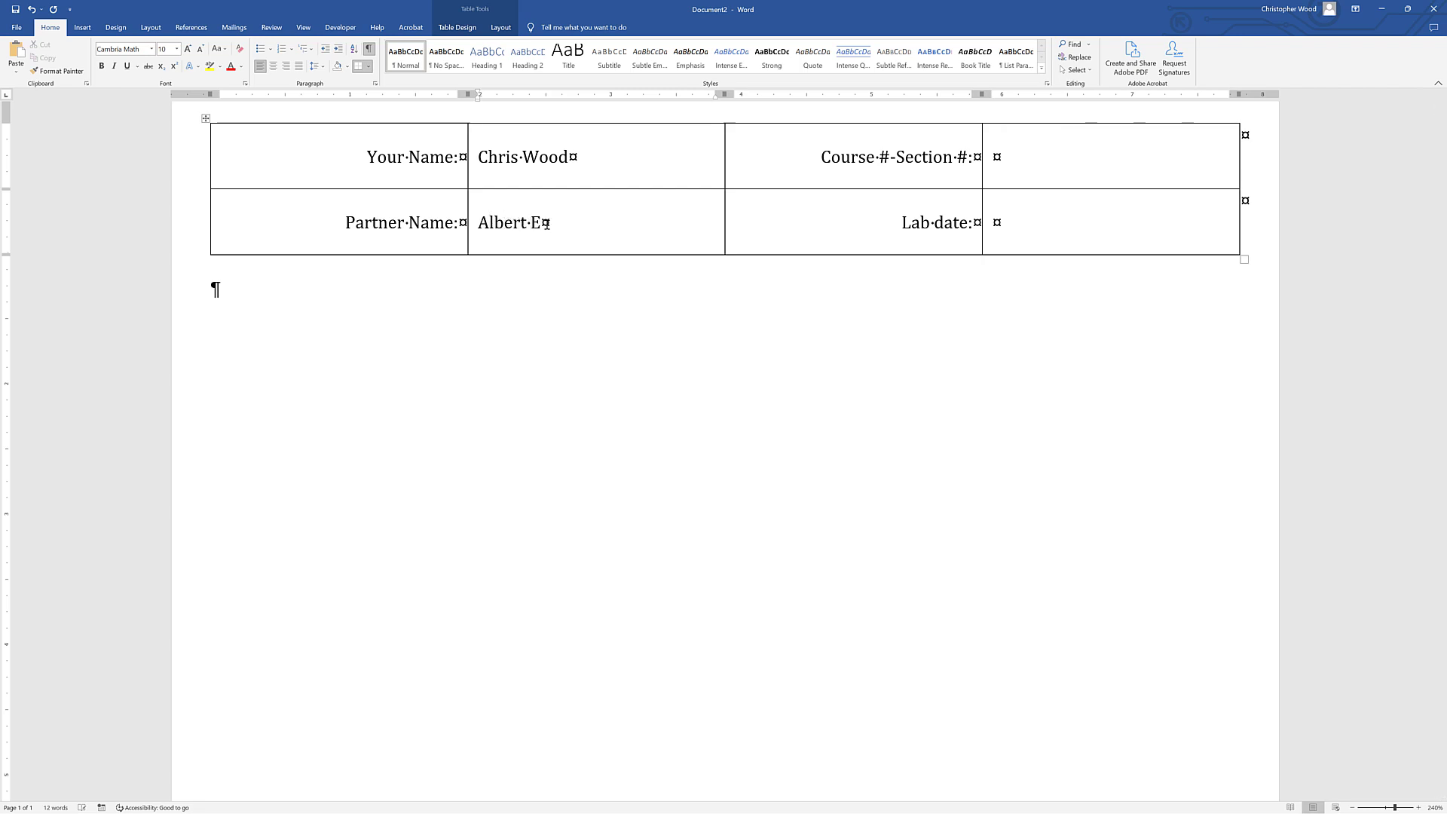
pyautogui.write('instein')
# Enter 211-145113 as the course and section number and THU Nov 10, 2022 as the lab date
pyautogui.click(1034, 158)
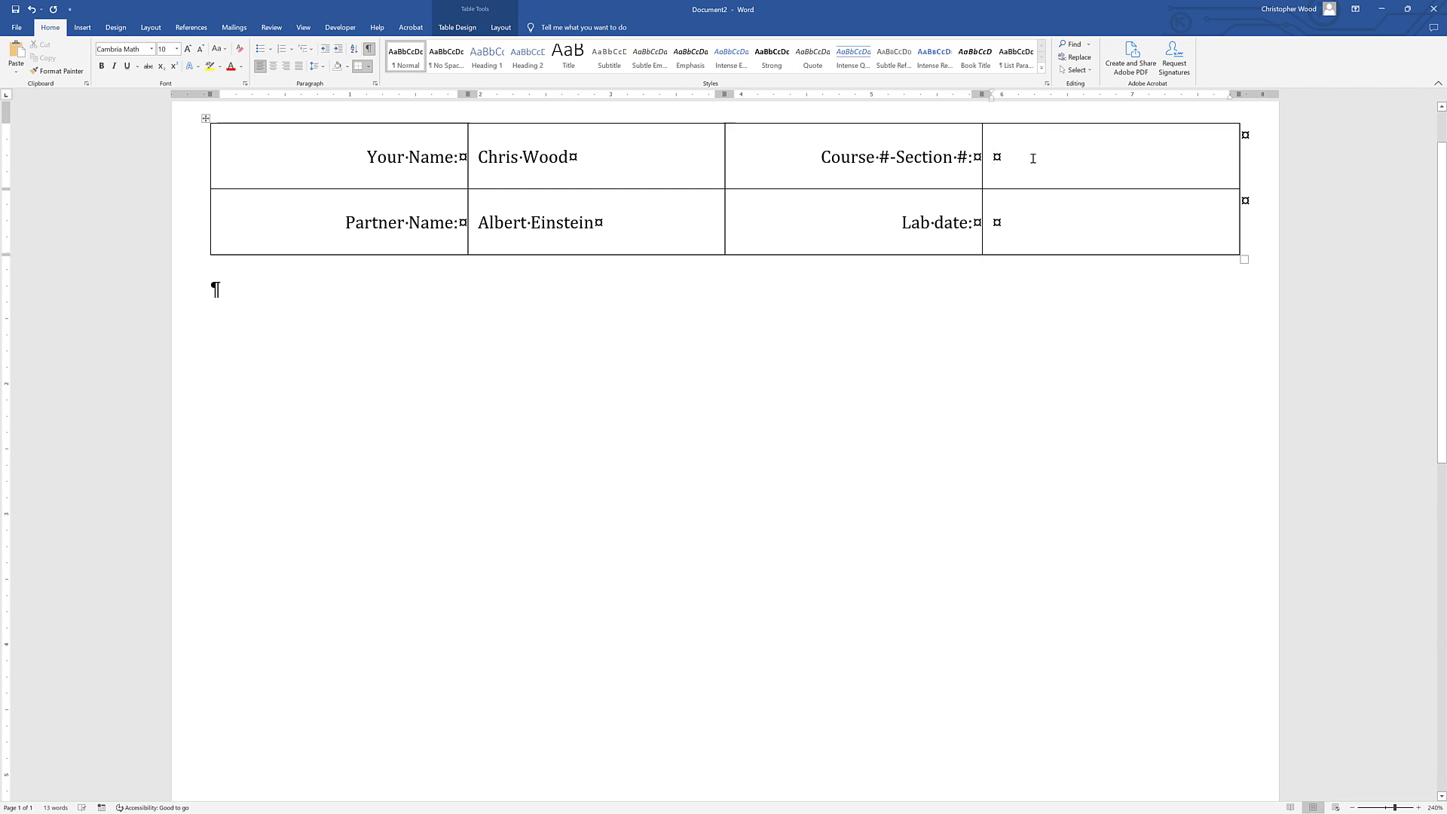
pyautogui.write('211')
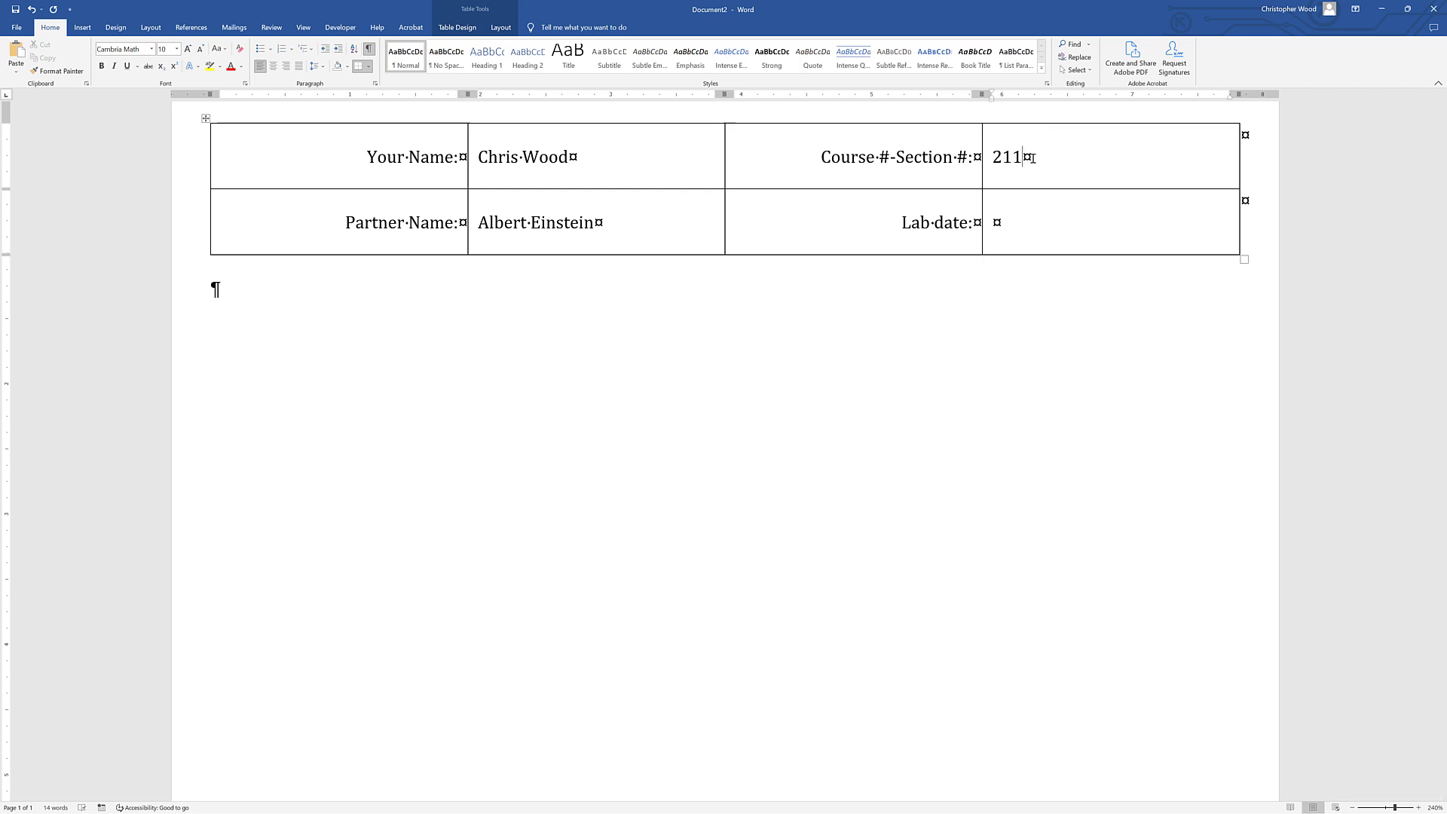
pyautogui.write('-145113')
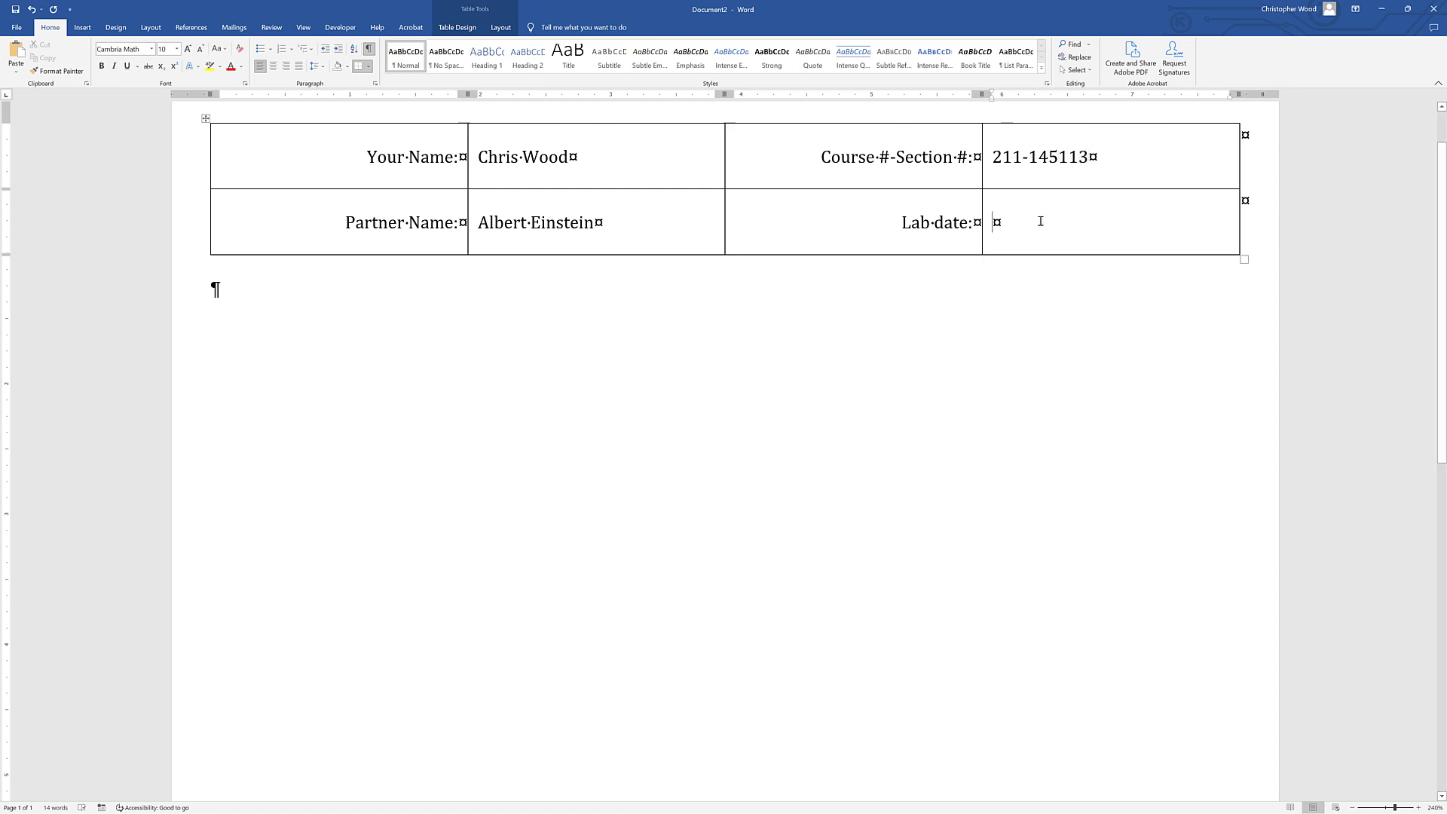
pyautogui.write('THU')
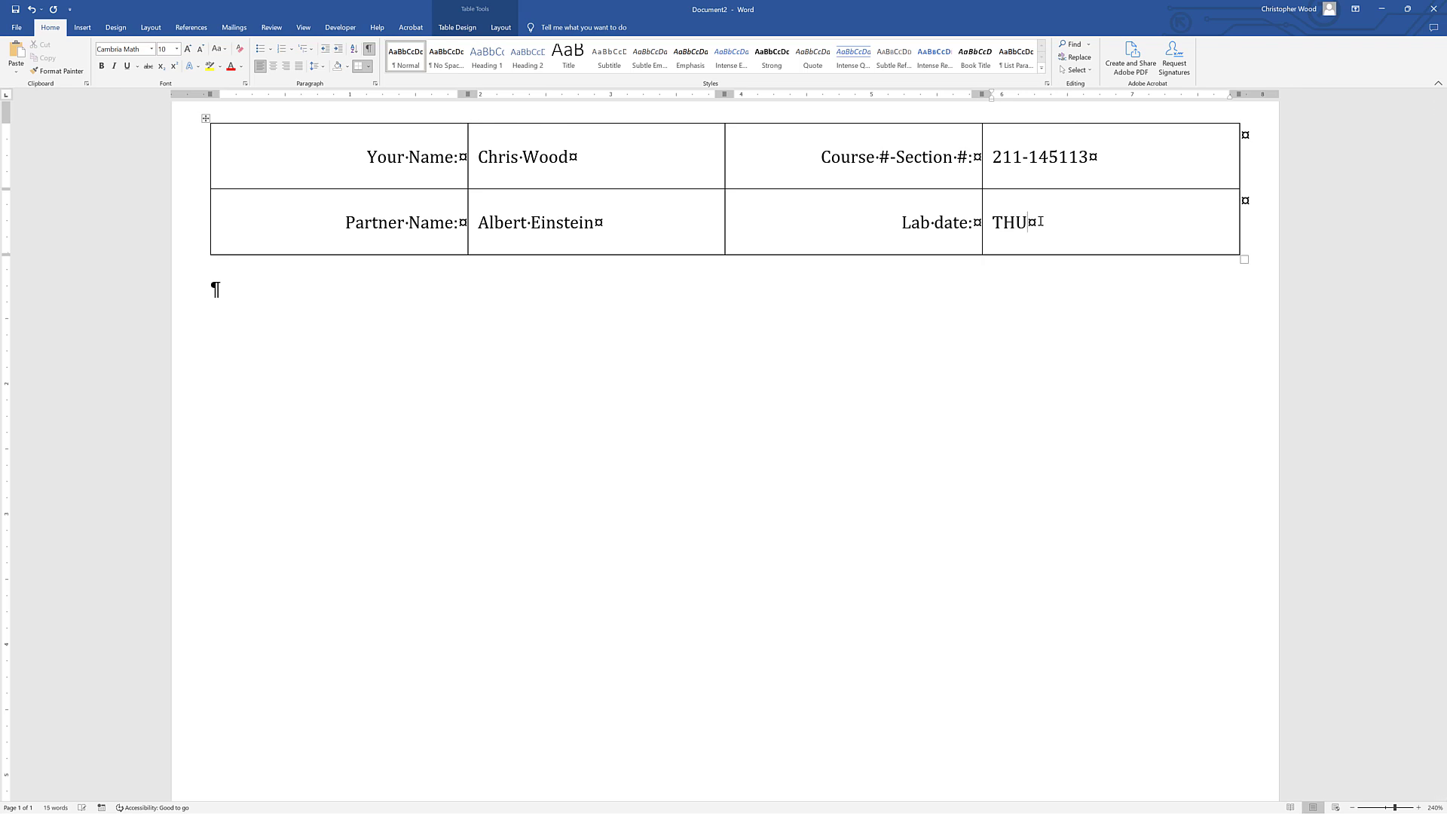
pyautogui.write(' Nov')
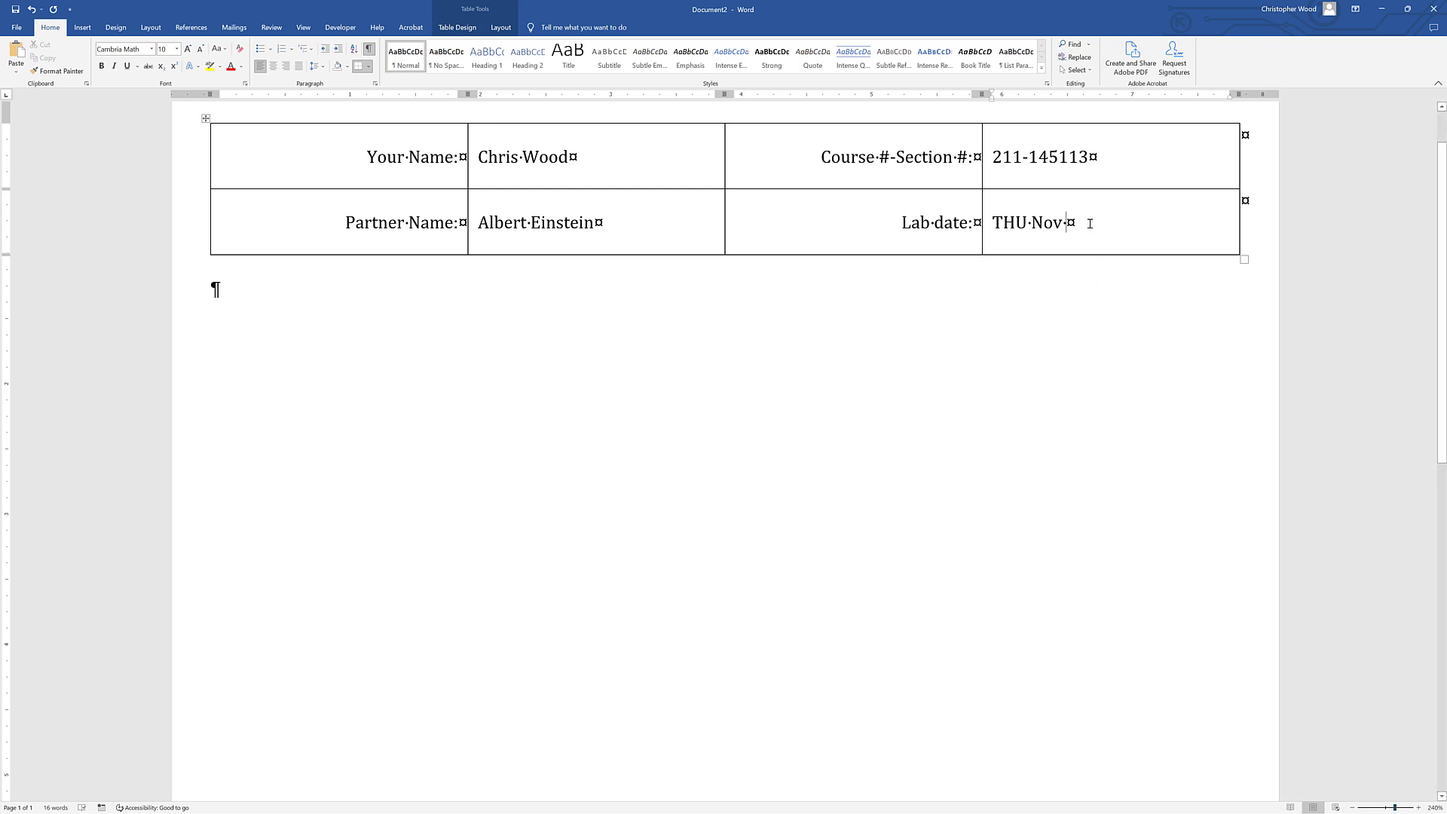
pyautogui.write('10, 2022')
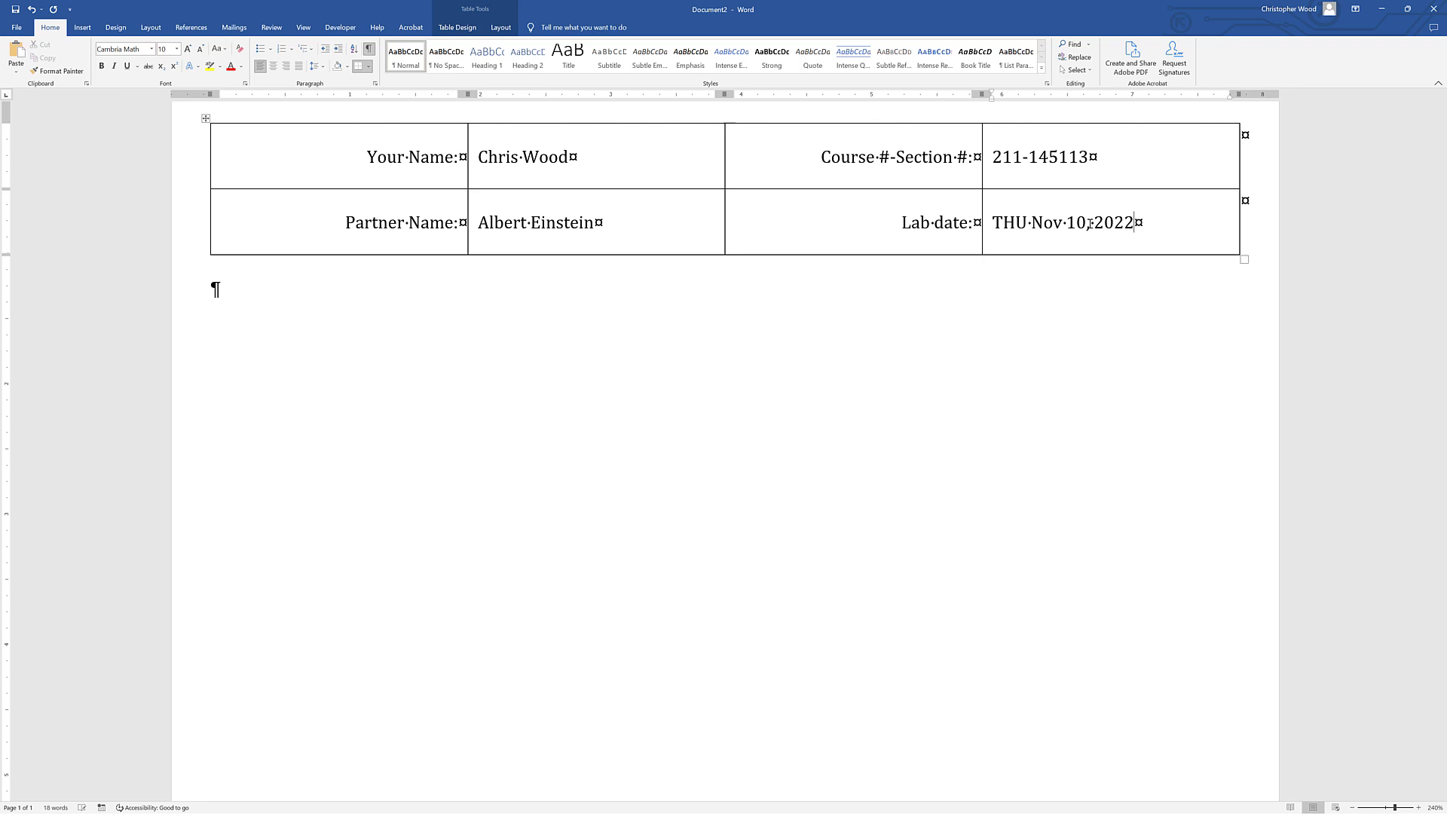
# Check the text alignment of the header table's label and entry columns, one column at a time
pyautogui.moveTo(542, 157); pyautogui.dragTo(536, 212)
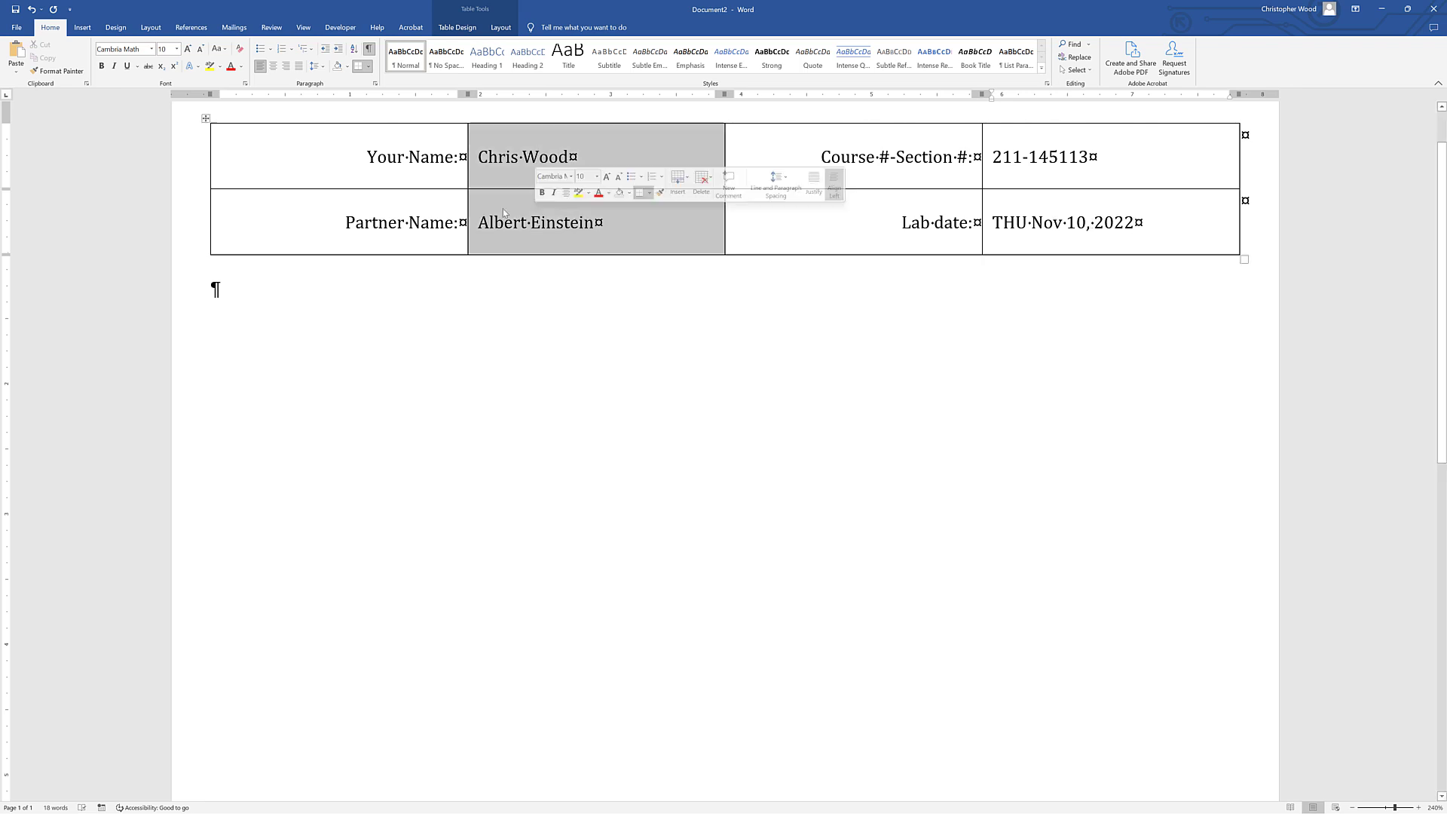
pyautogui.click(408, 157)
pyautogui.moveTo(408, 193); pyautogui.dragTo(408, 215)
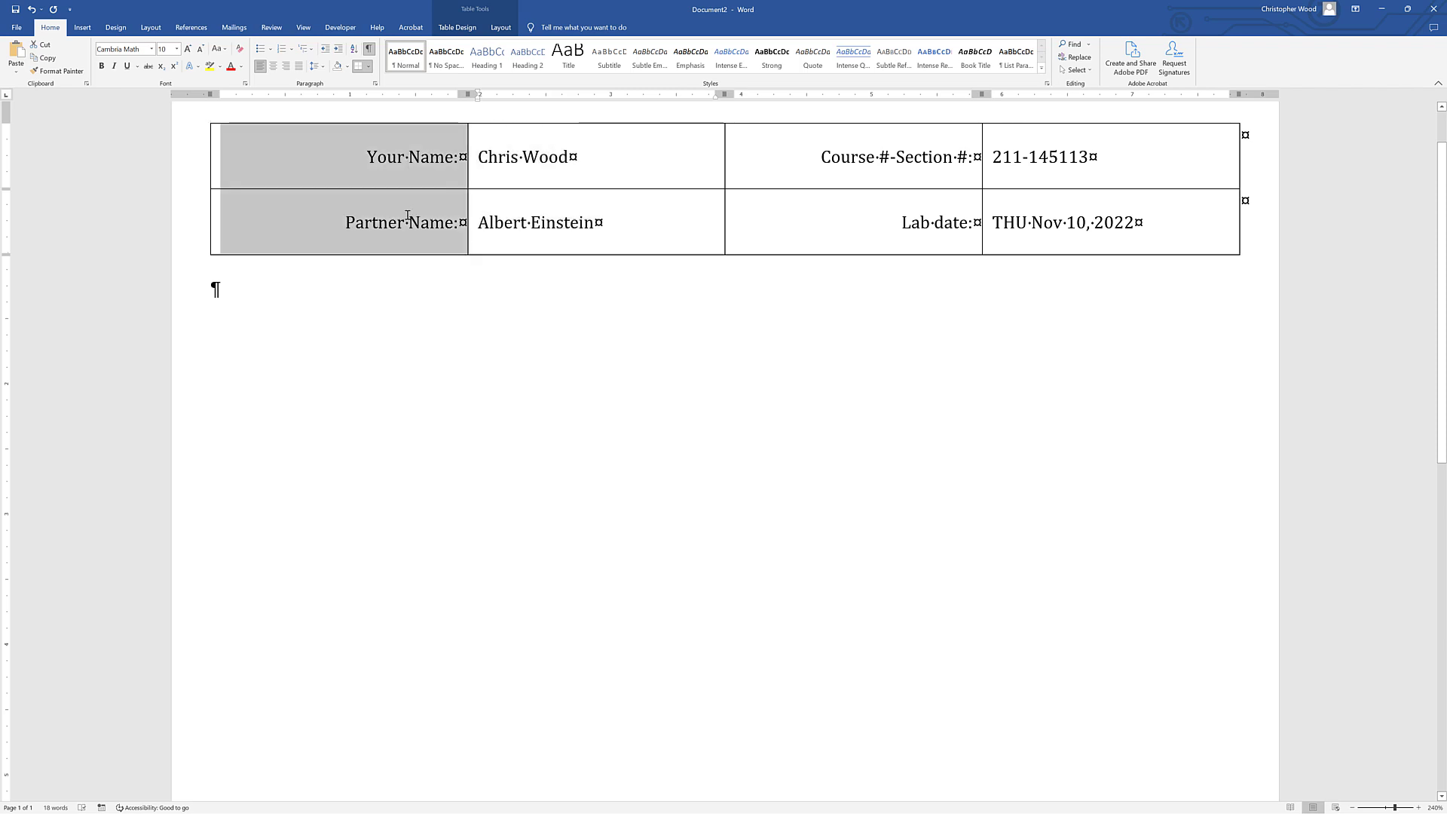
pyautogui.click(505, 157)
pyautogui.moveTo(506, 199); pyautogui.dragTo(506, 214)
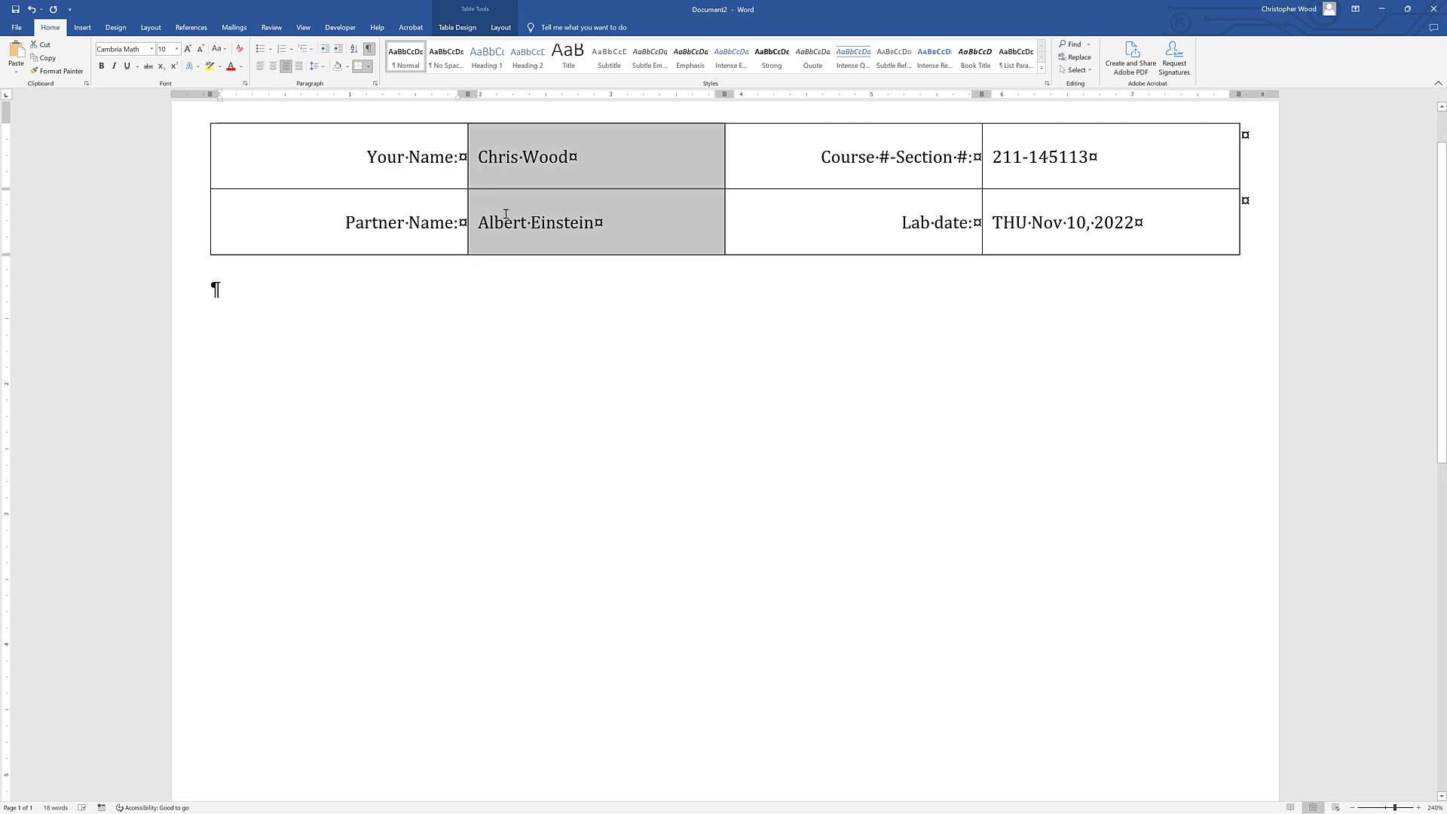
pyautogui.moveTo(869, 156); pyautogui.dragTo(870, 222)
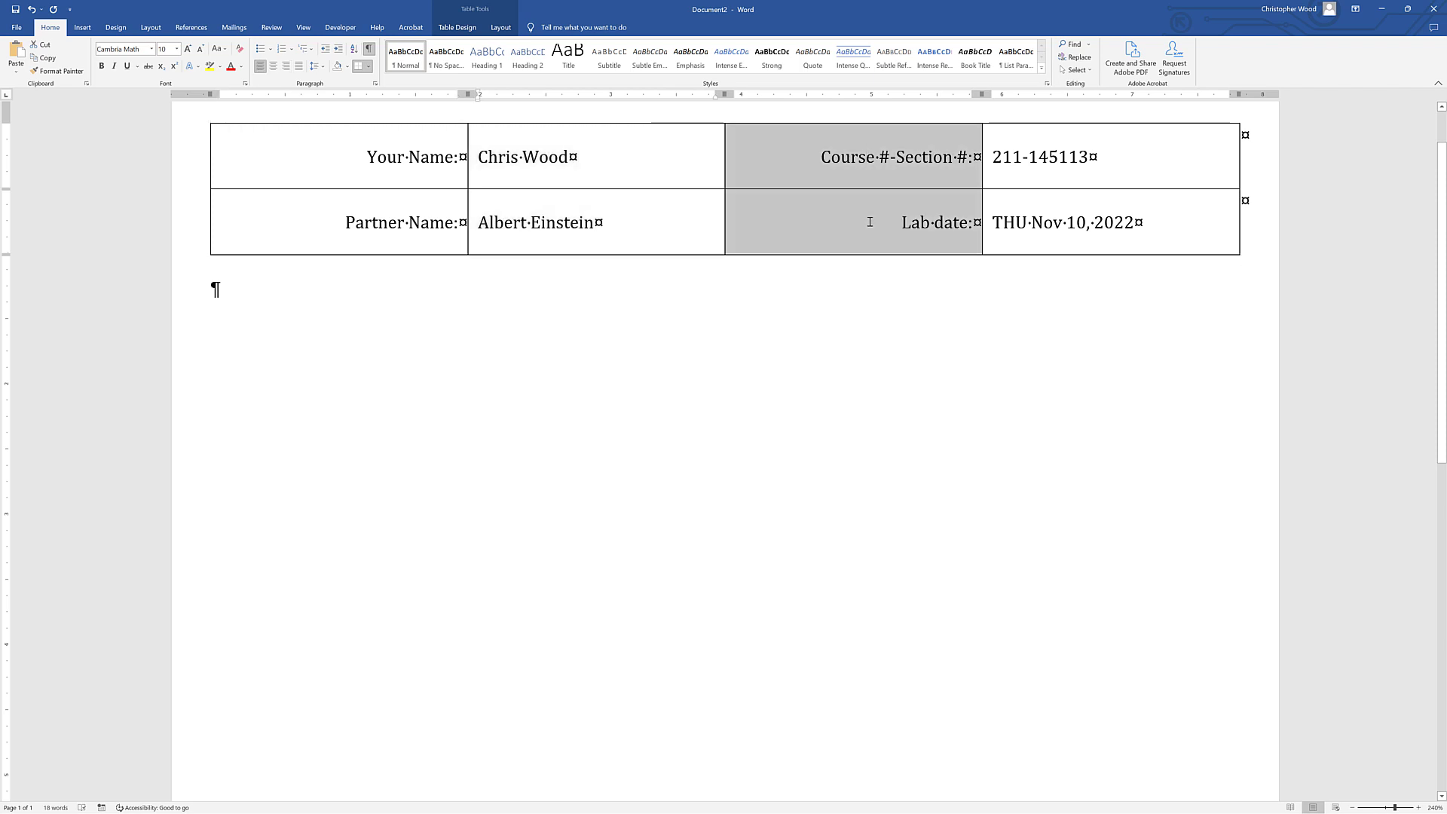
pyautogui.moveTo(1048, 162); pyautogui.dragTo(1053, 220)
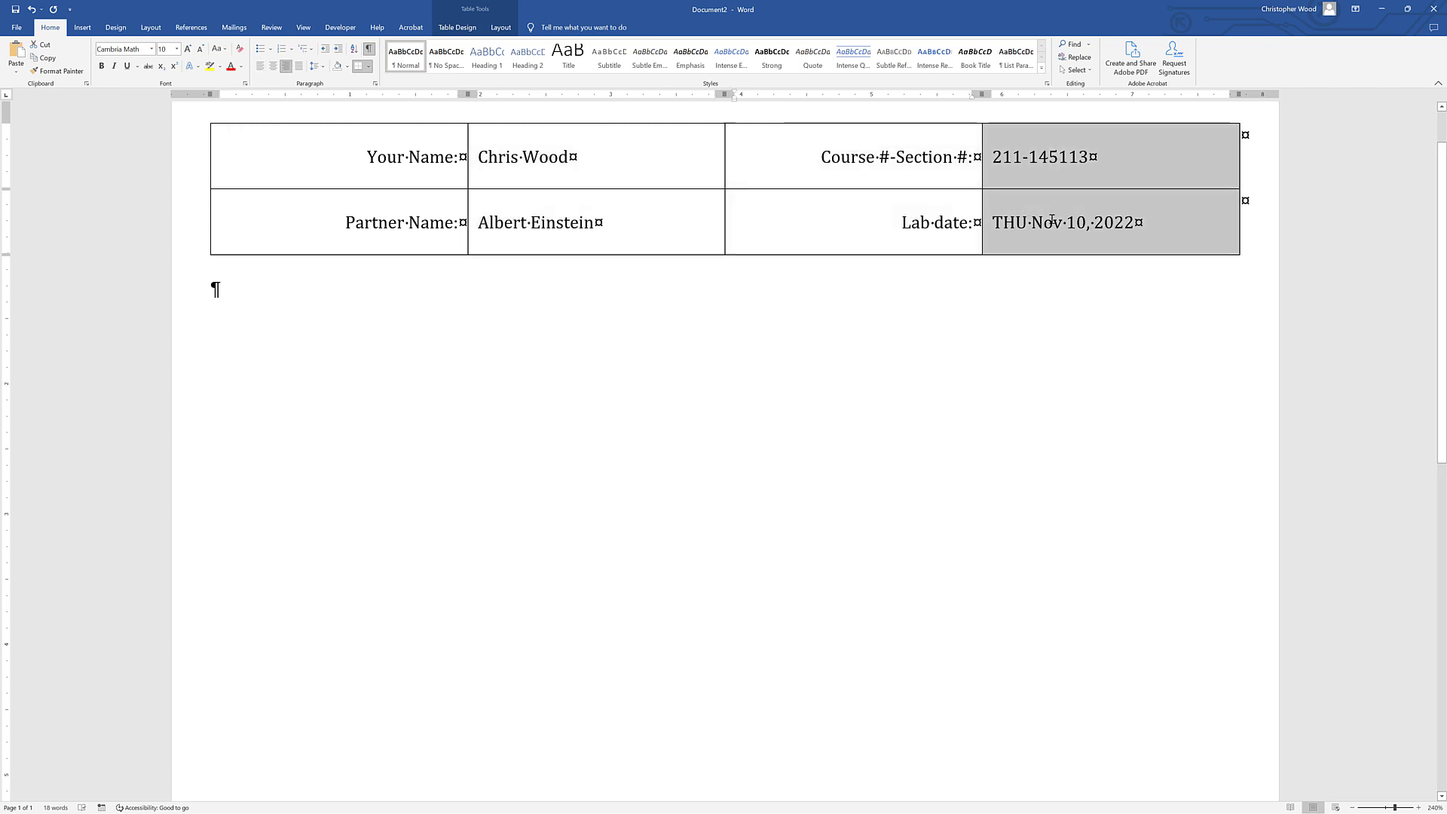
pyautogui.click(1029, 286)
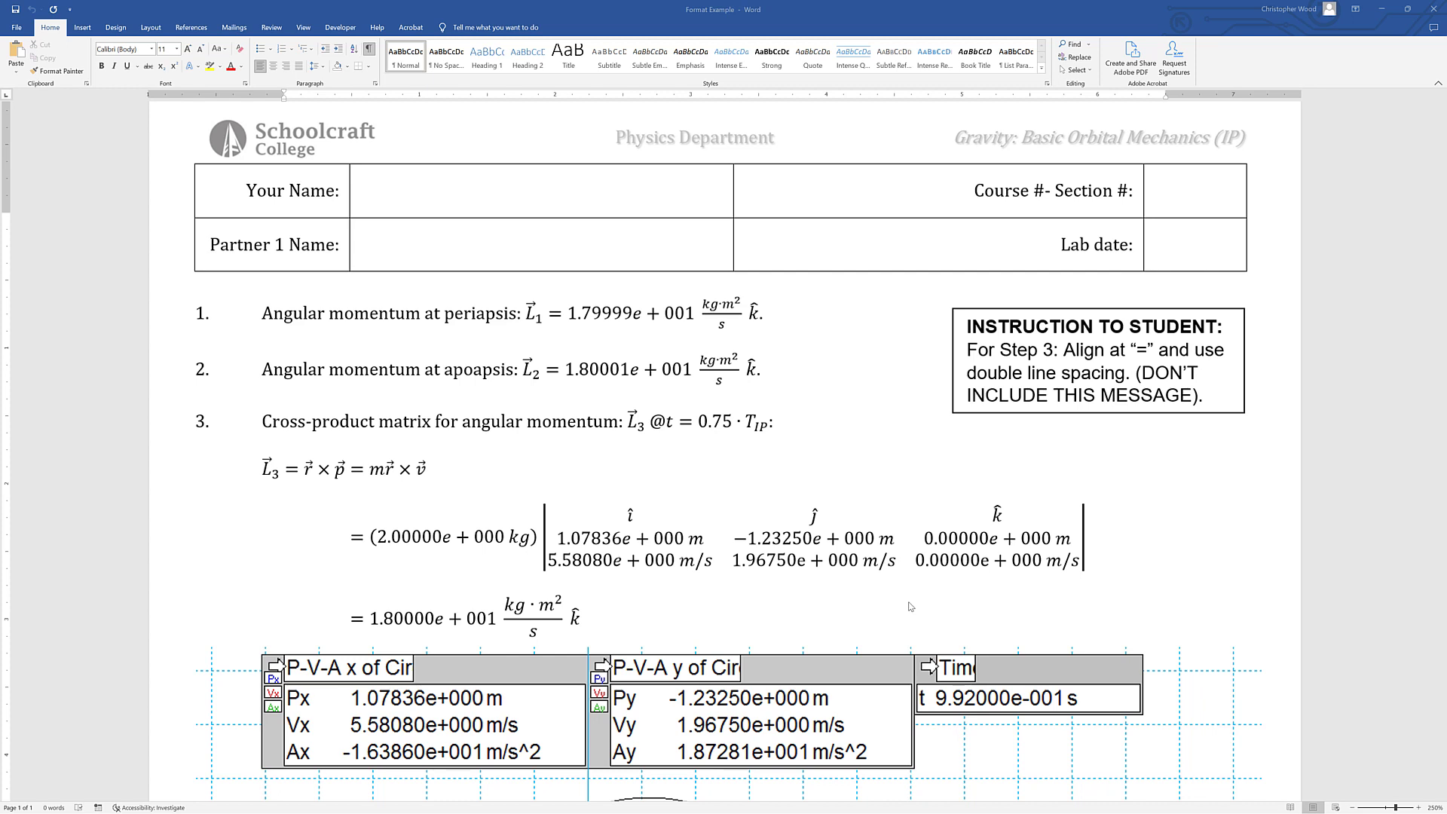
# Return to Document2 and start a numbered list below the table with item 1 reading "Angular momentum at periapsis:"
pyautogui.hotkey('alt', 'Tab')
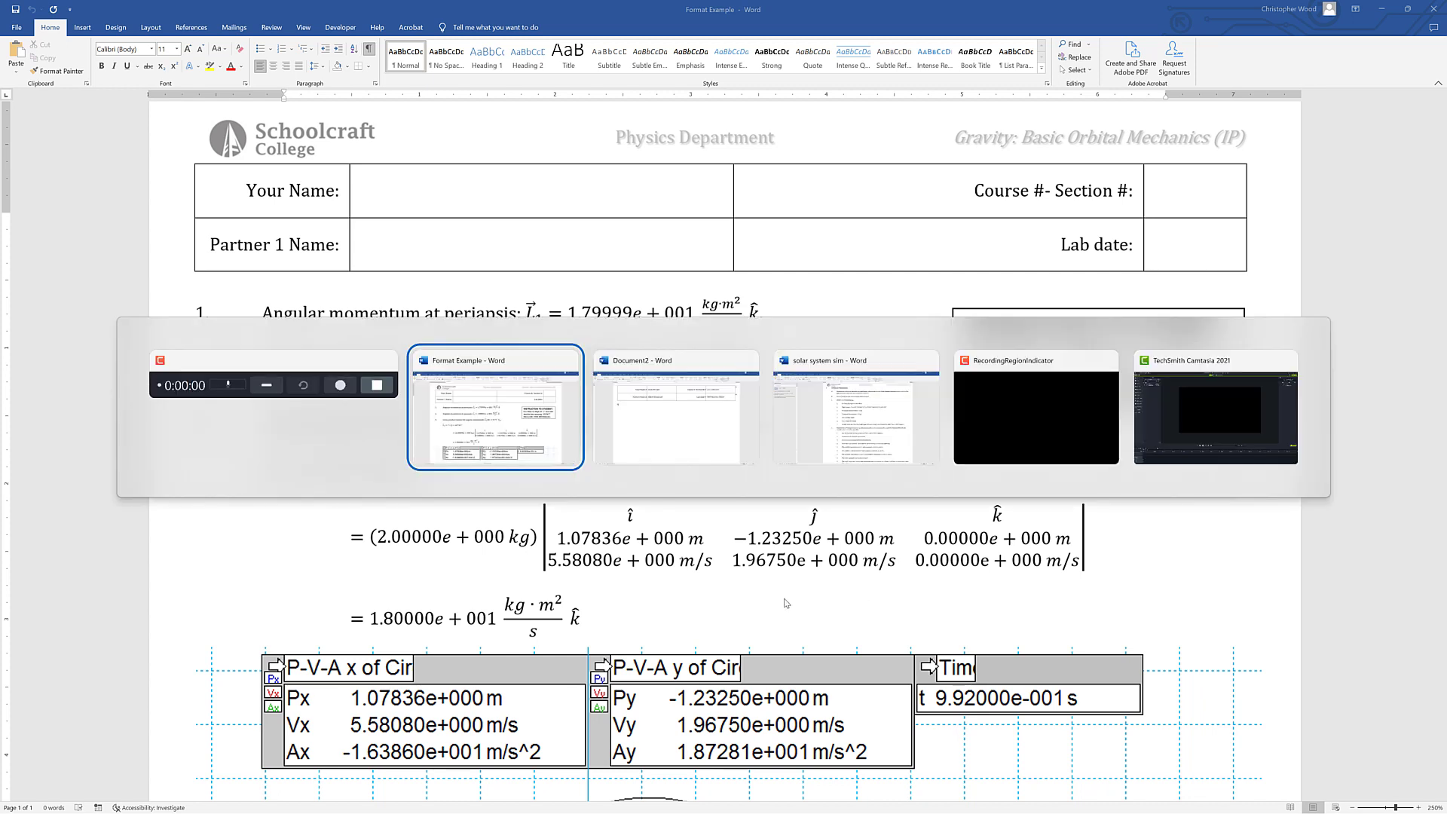
pyautogui.hotkey('alt', 'Tab')
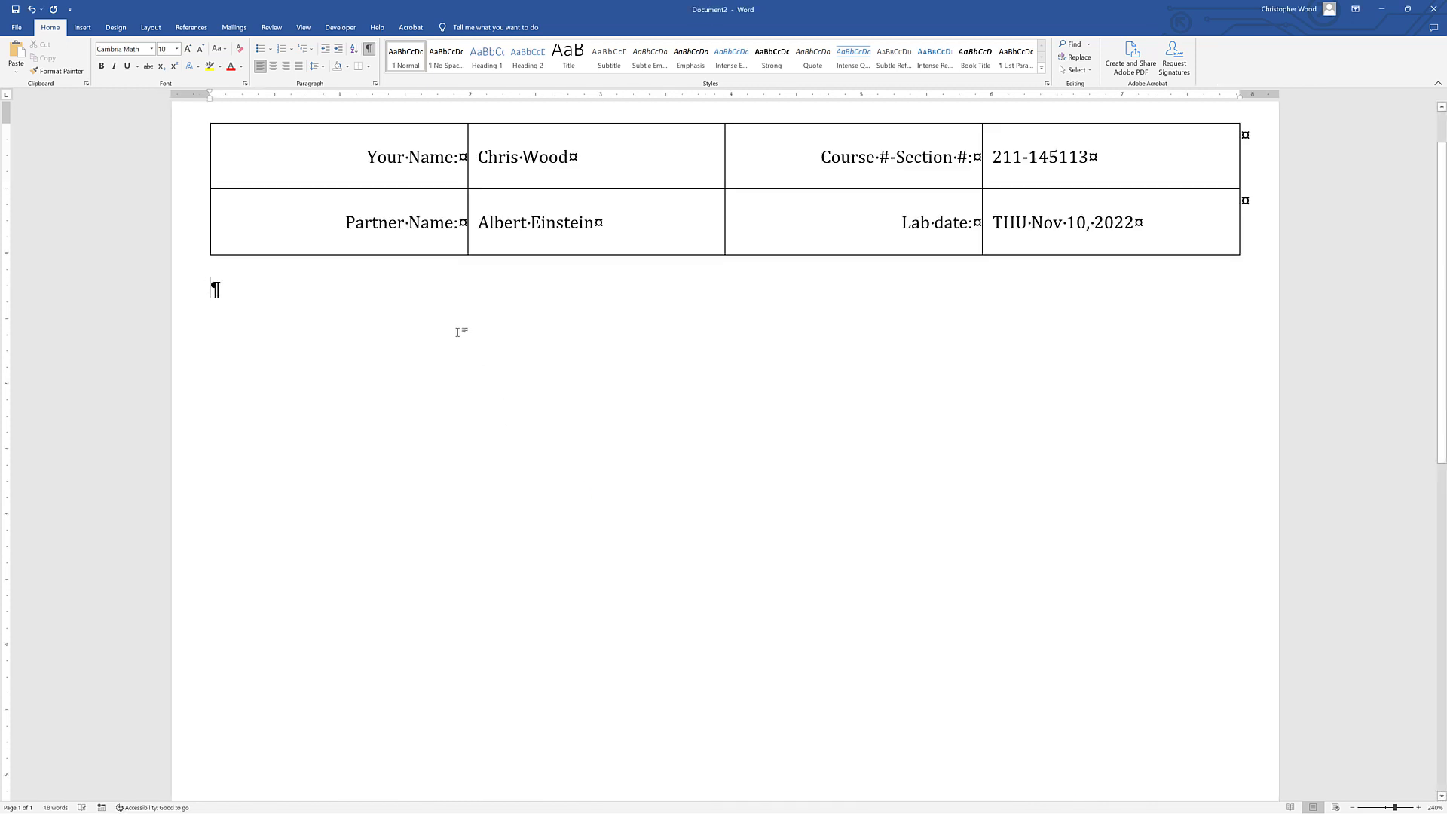
pyautogui.write('1. An')
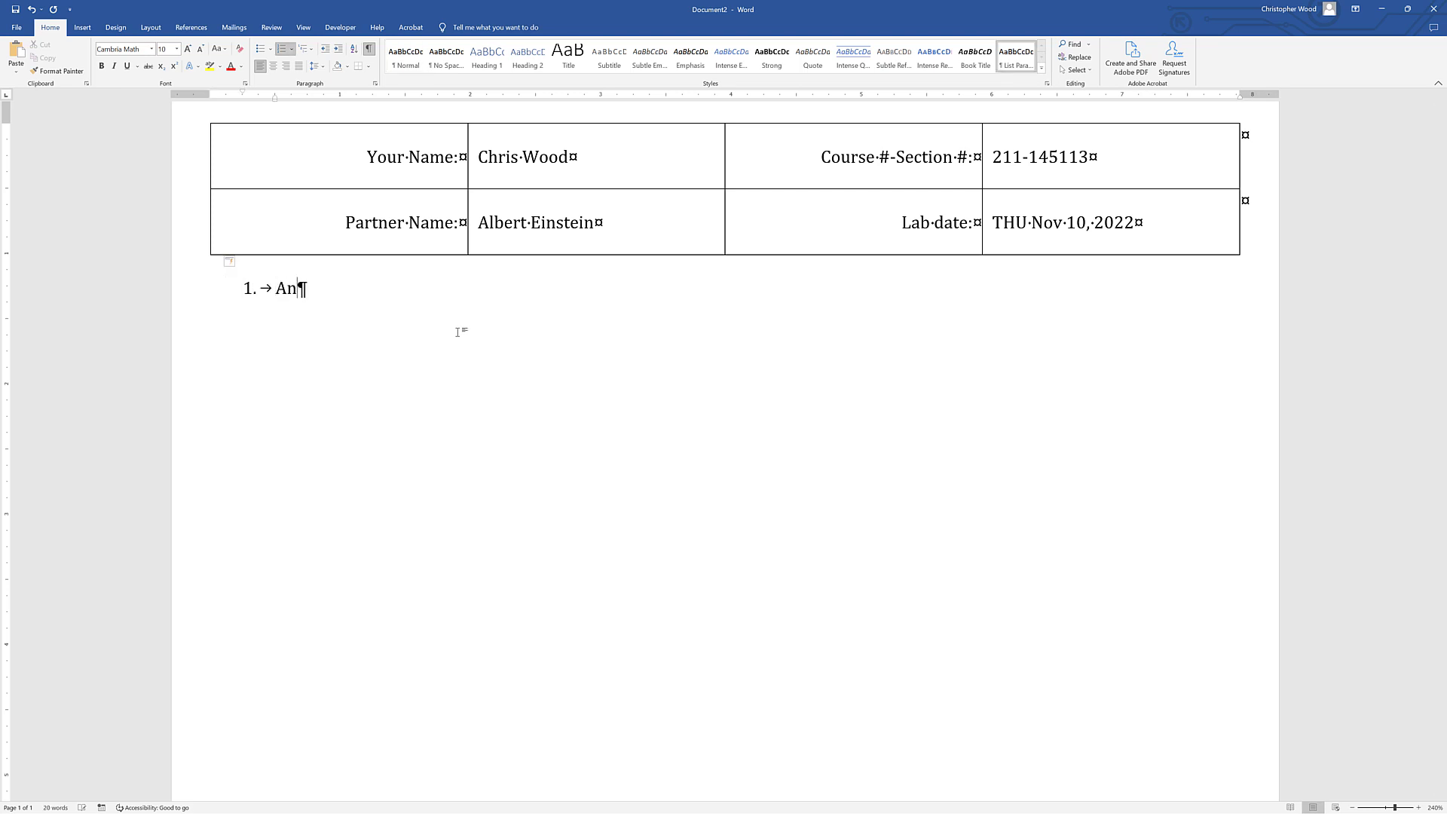
pyautogui.write('gular momenut')
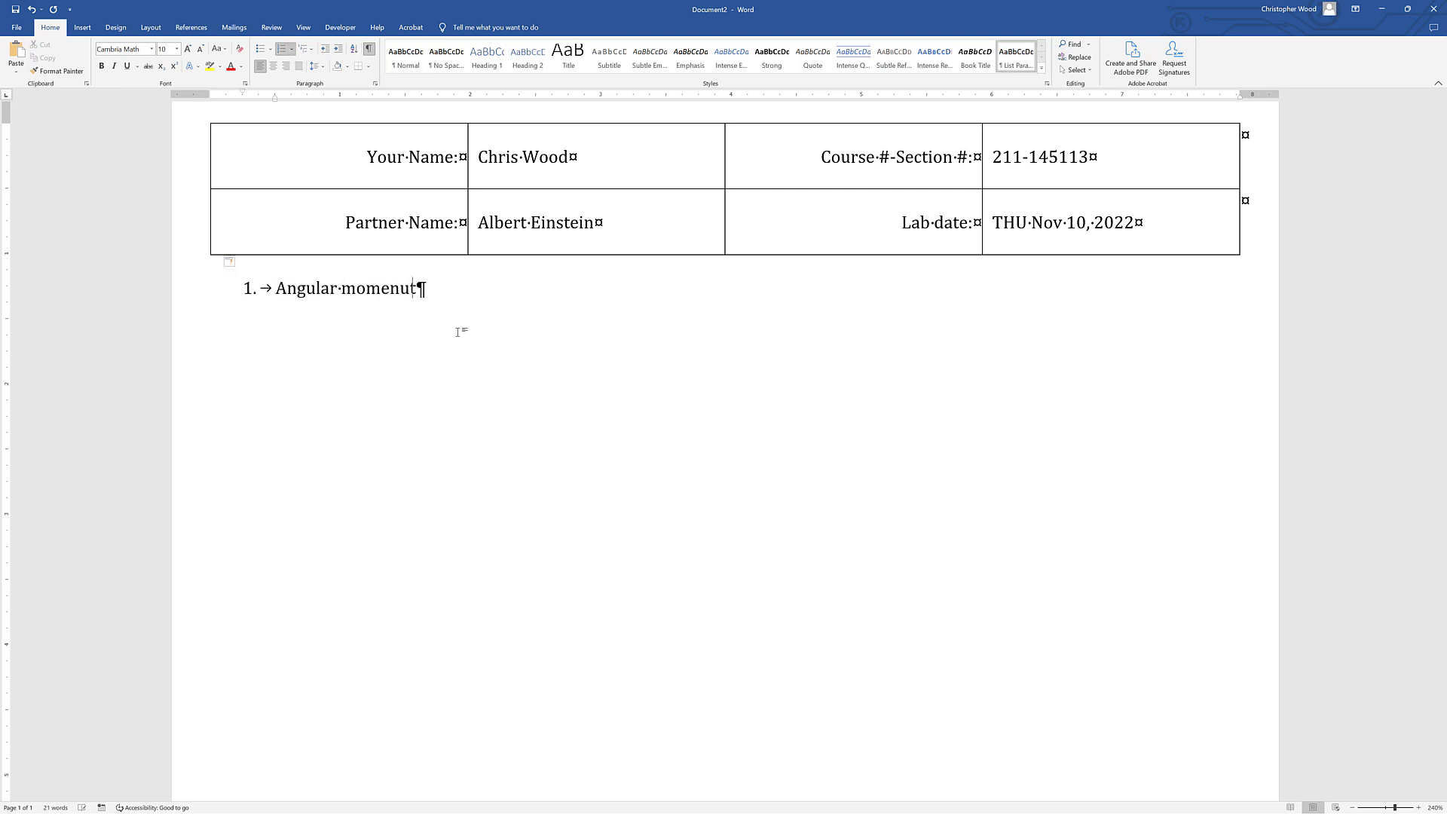
pyautogui.write(' at periapsis')
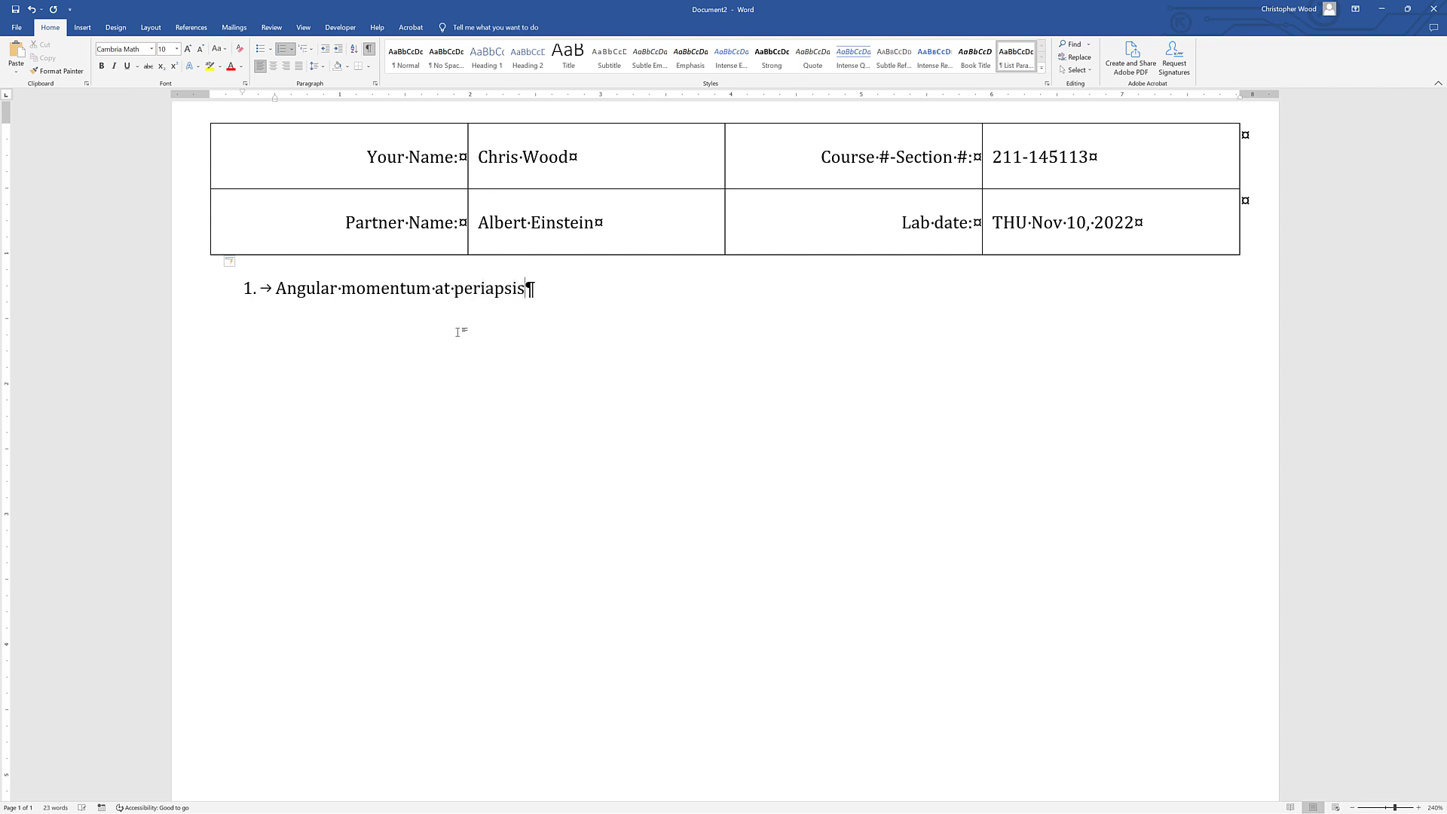
pyautogui.write(':')
# Consult item 1 in the Format Example document, then insert a blank equation after "Angular momentum at periapsis:" in Document2
pyautogui.hotkey('alt', 'Tab')
pyautogui.hotkey('alt', 'Tab')
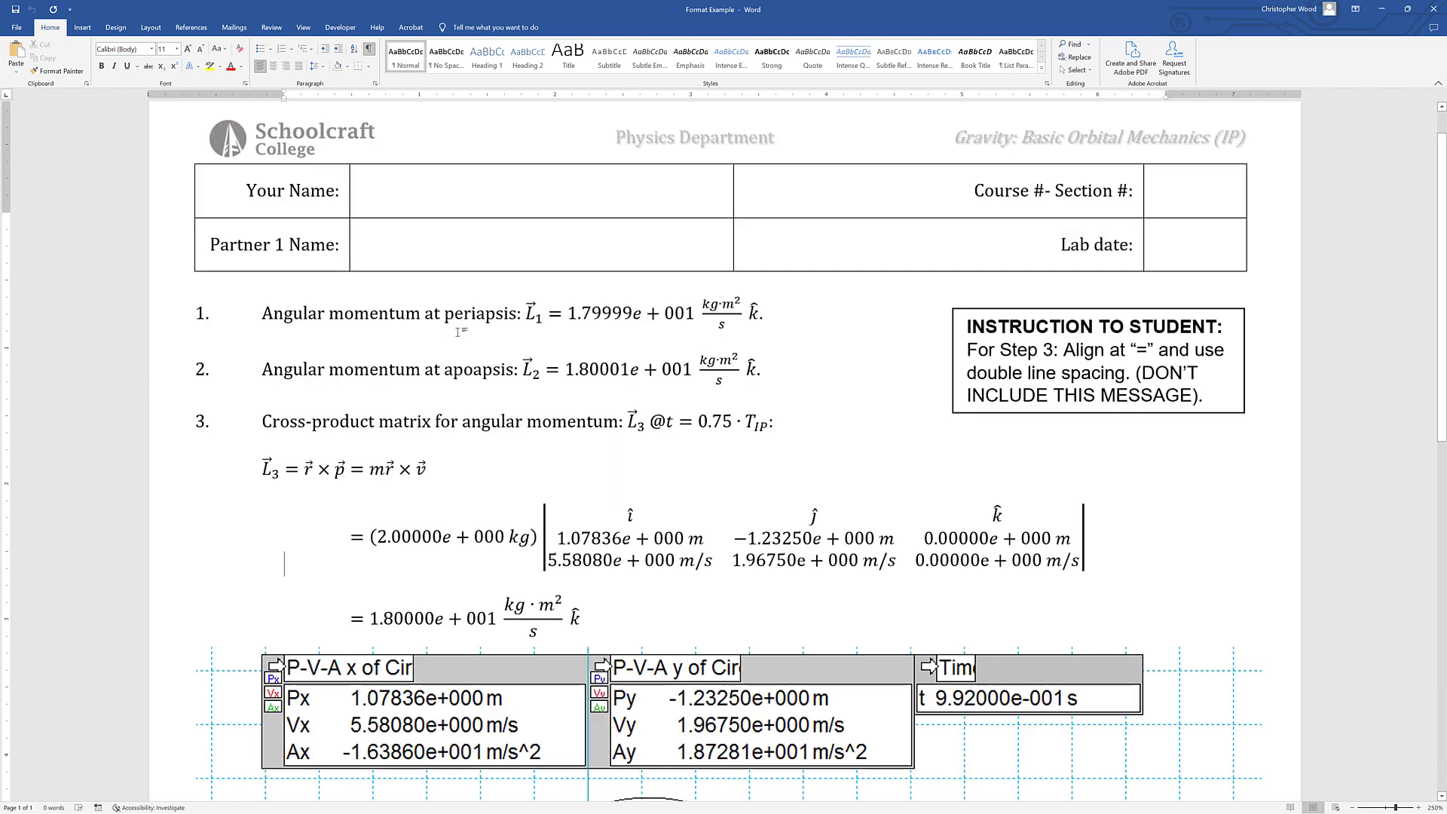
pyautogui.hotkey('alt', 'Tab')
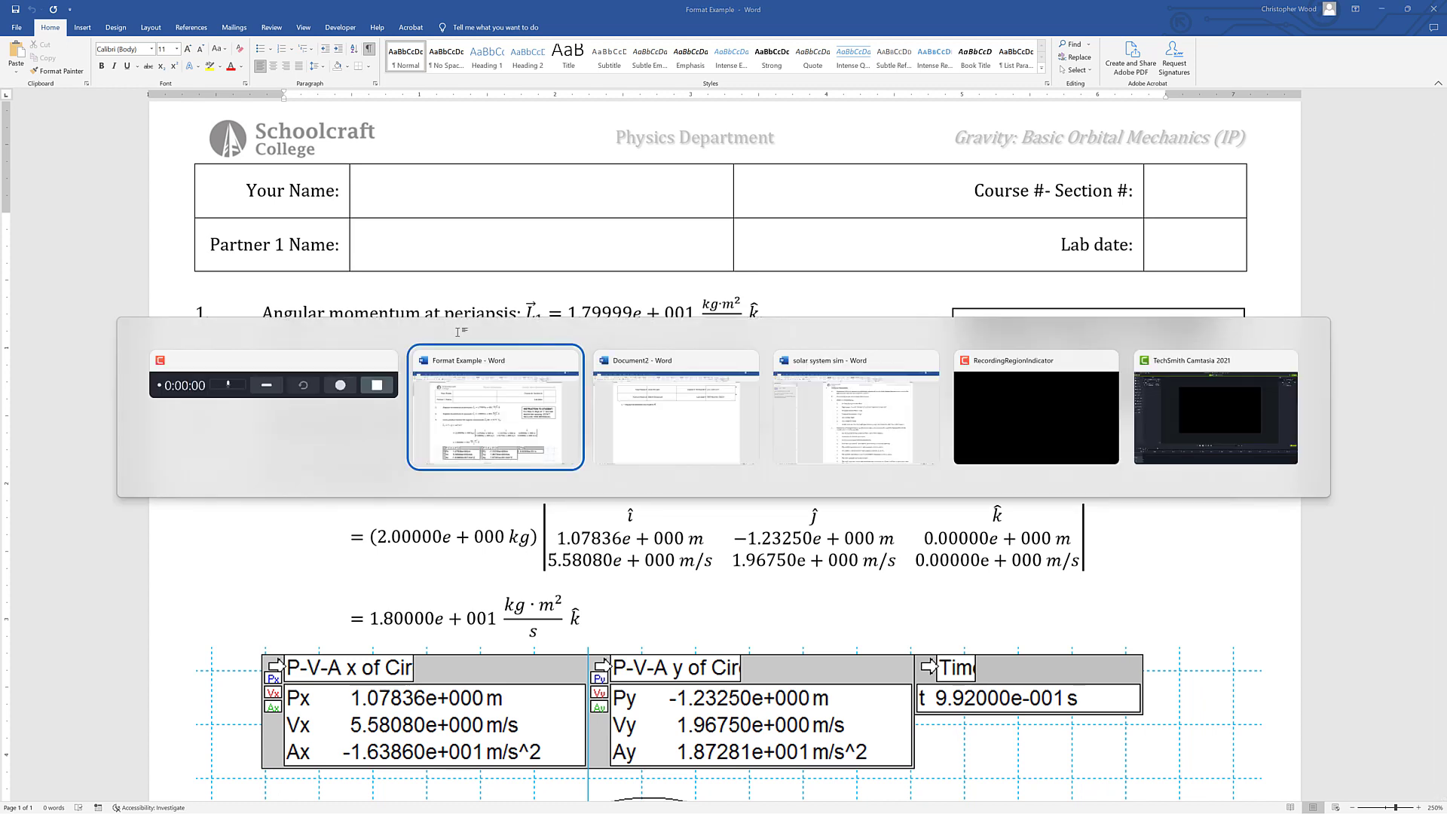
pyautogui.hotkey('alt', 'Tab')
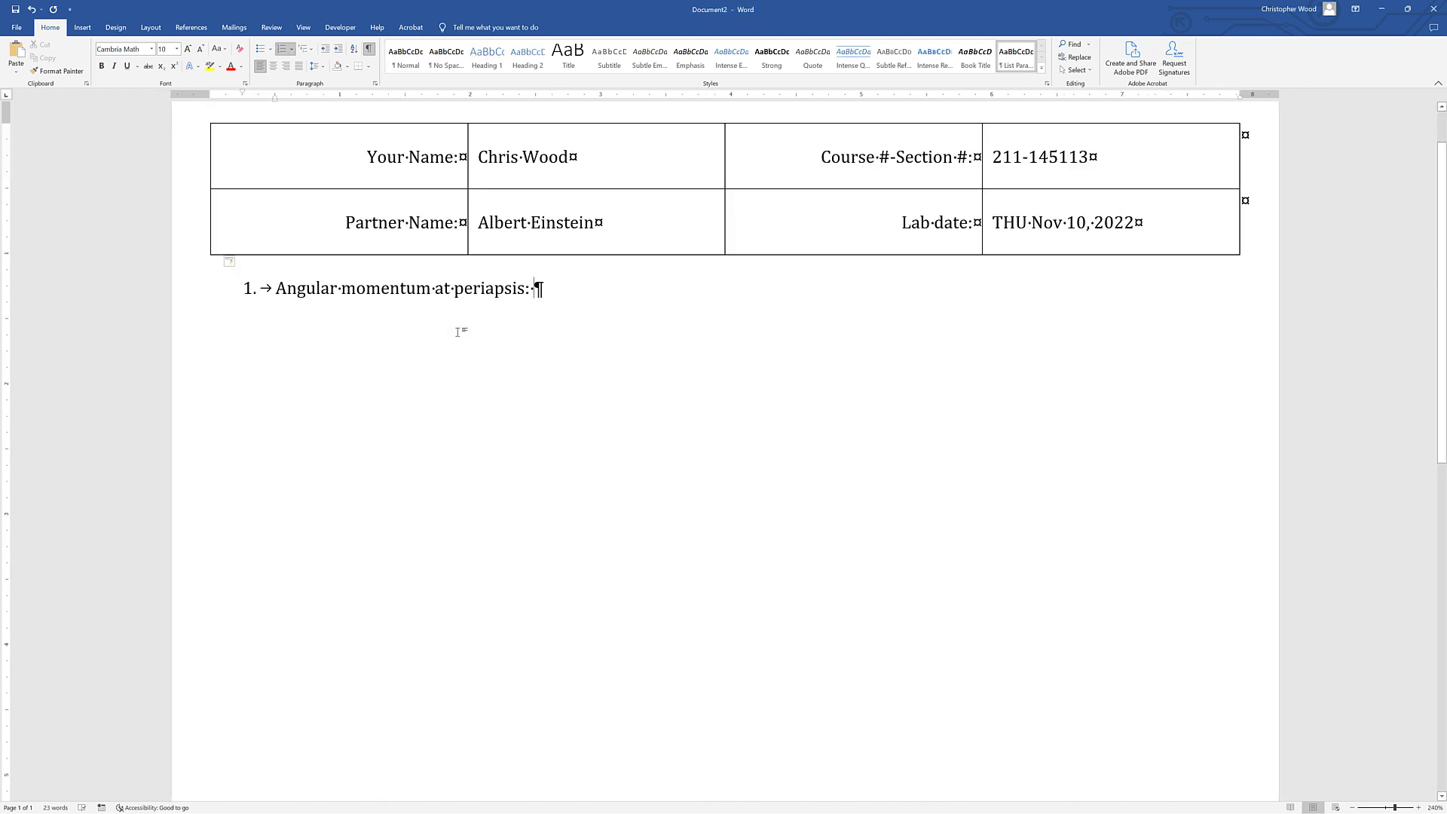
pyautogui.press('BackSpace')
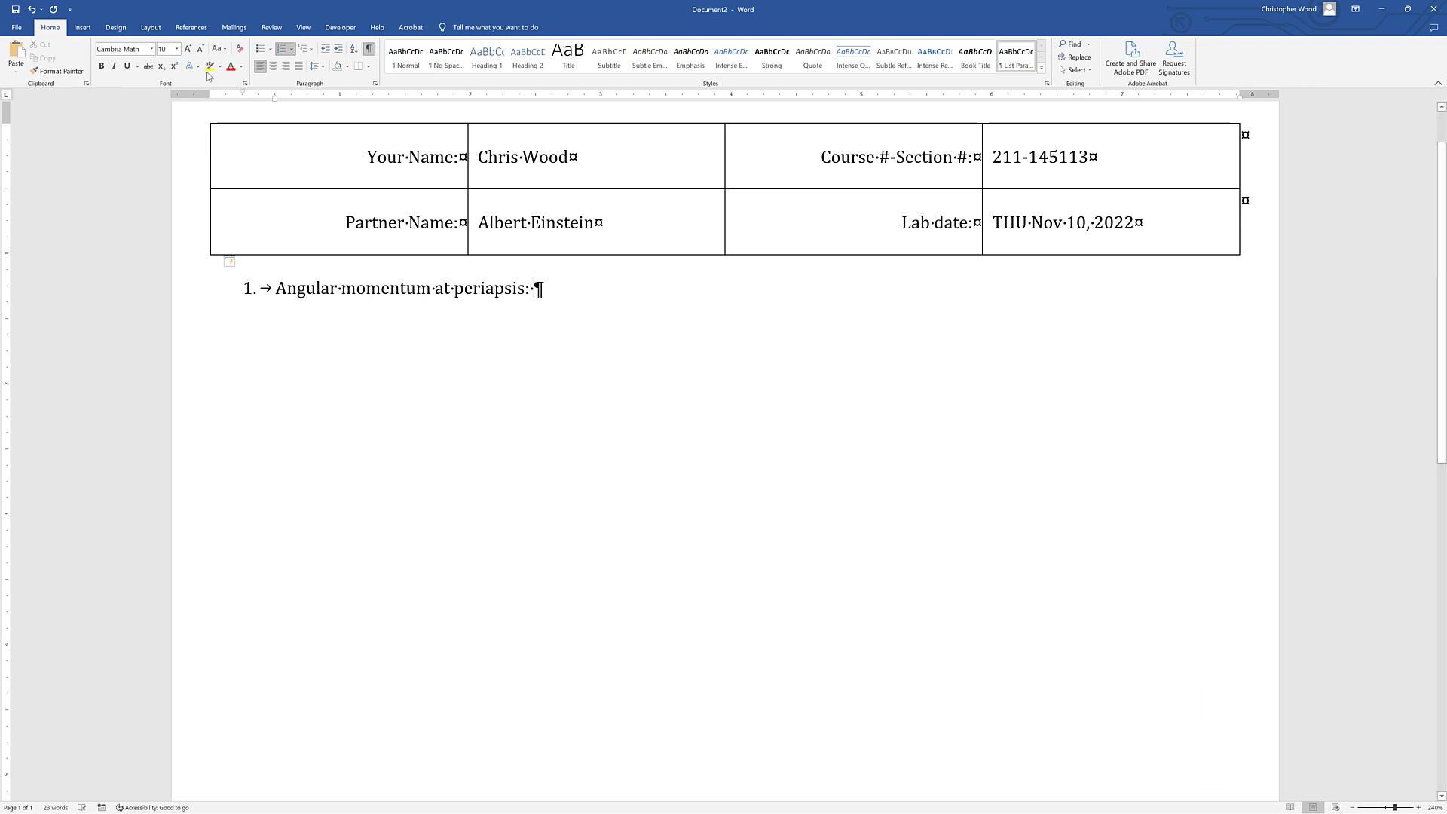
pyautogui.click(82, 27)
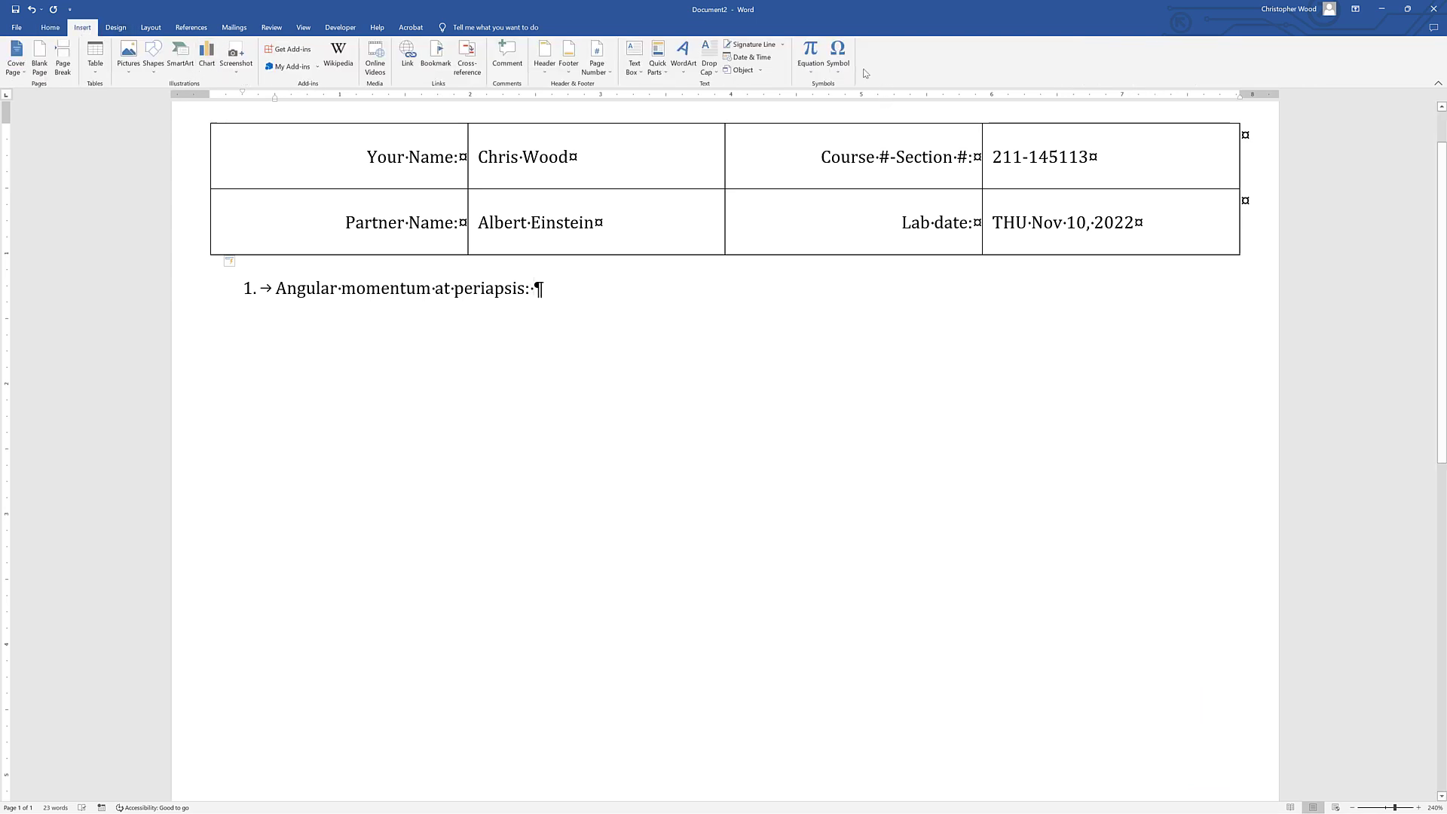
pyautogui.click(810, 55)
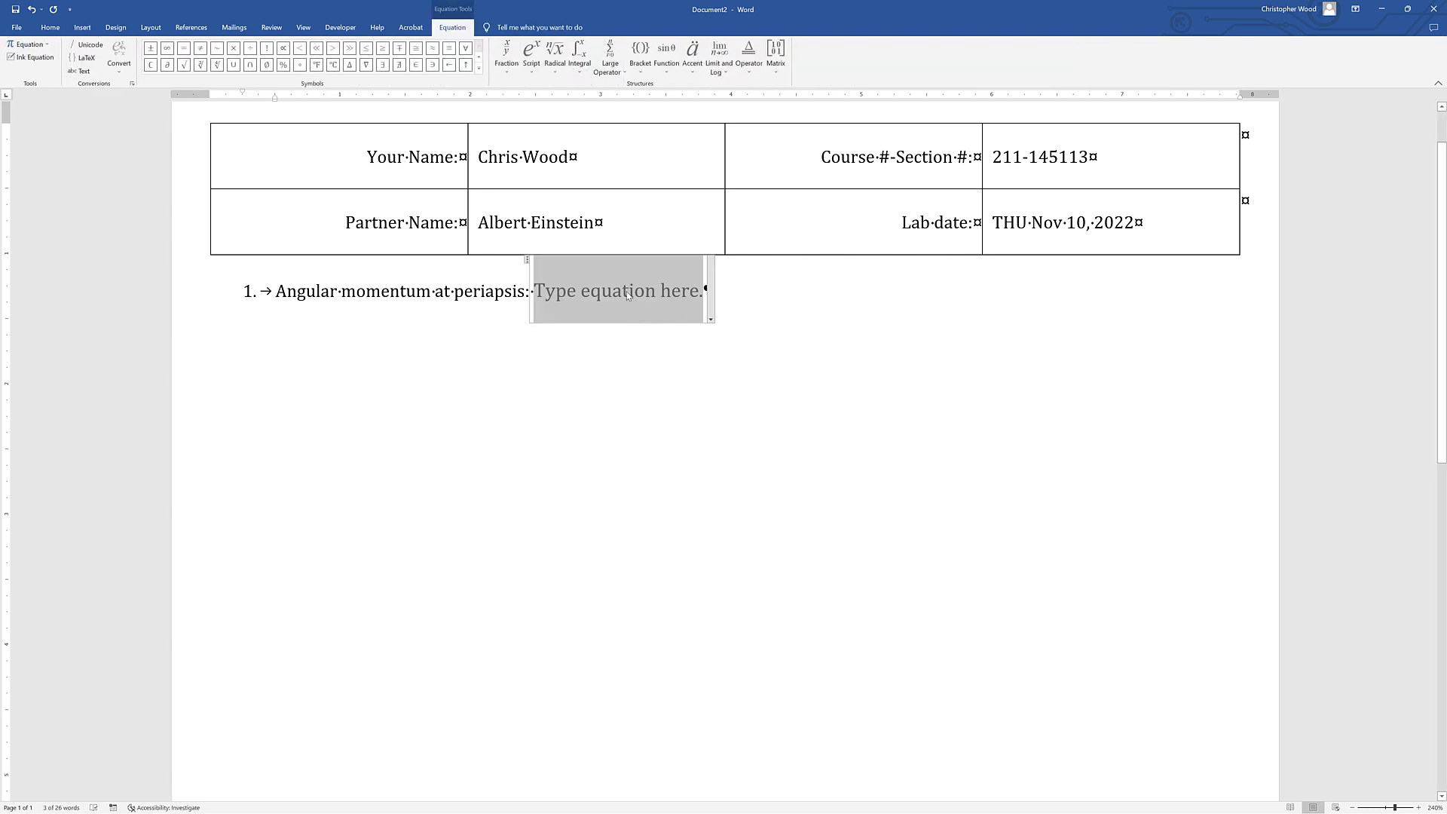
# Check the example's equation and begin Document2's equation with L subscript 1 and an equals sign
pyautogui.hotkey('alt', 'Tab')
pyautogui.hotkey('alt', 'Tab')
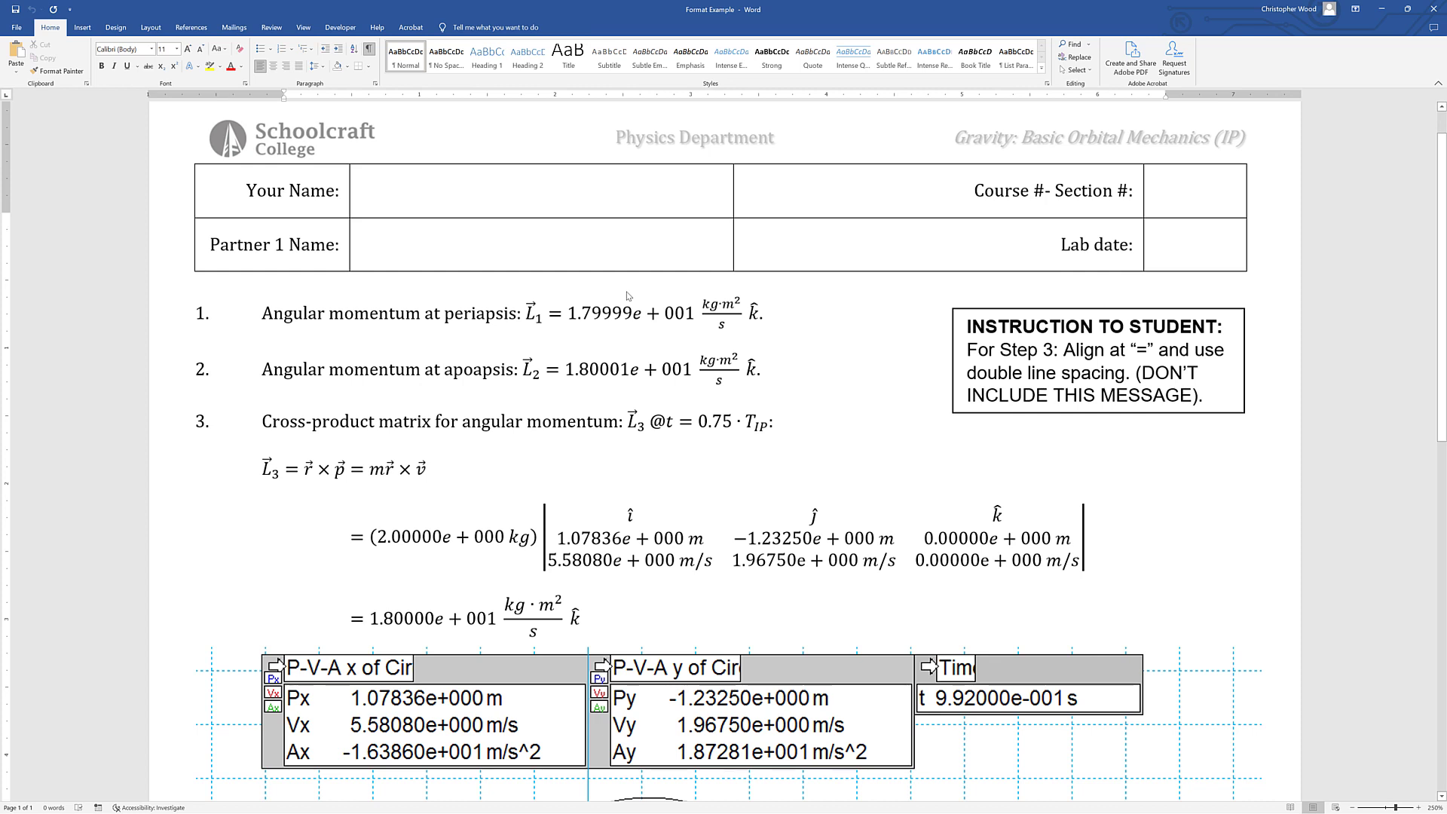
pyautogui.hotkey('alt', 'Tab')
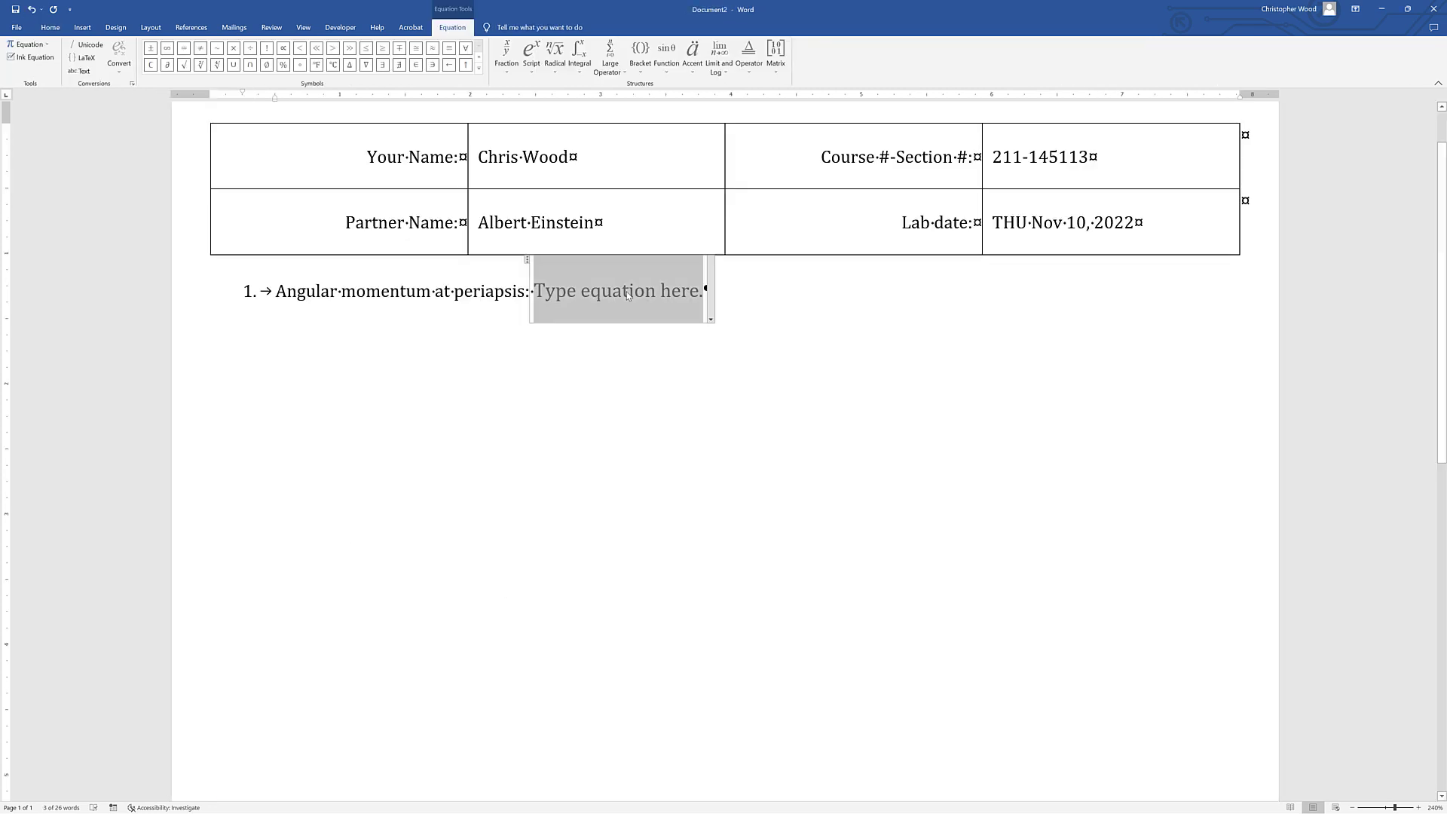
pyautogui.write('L_1')
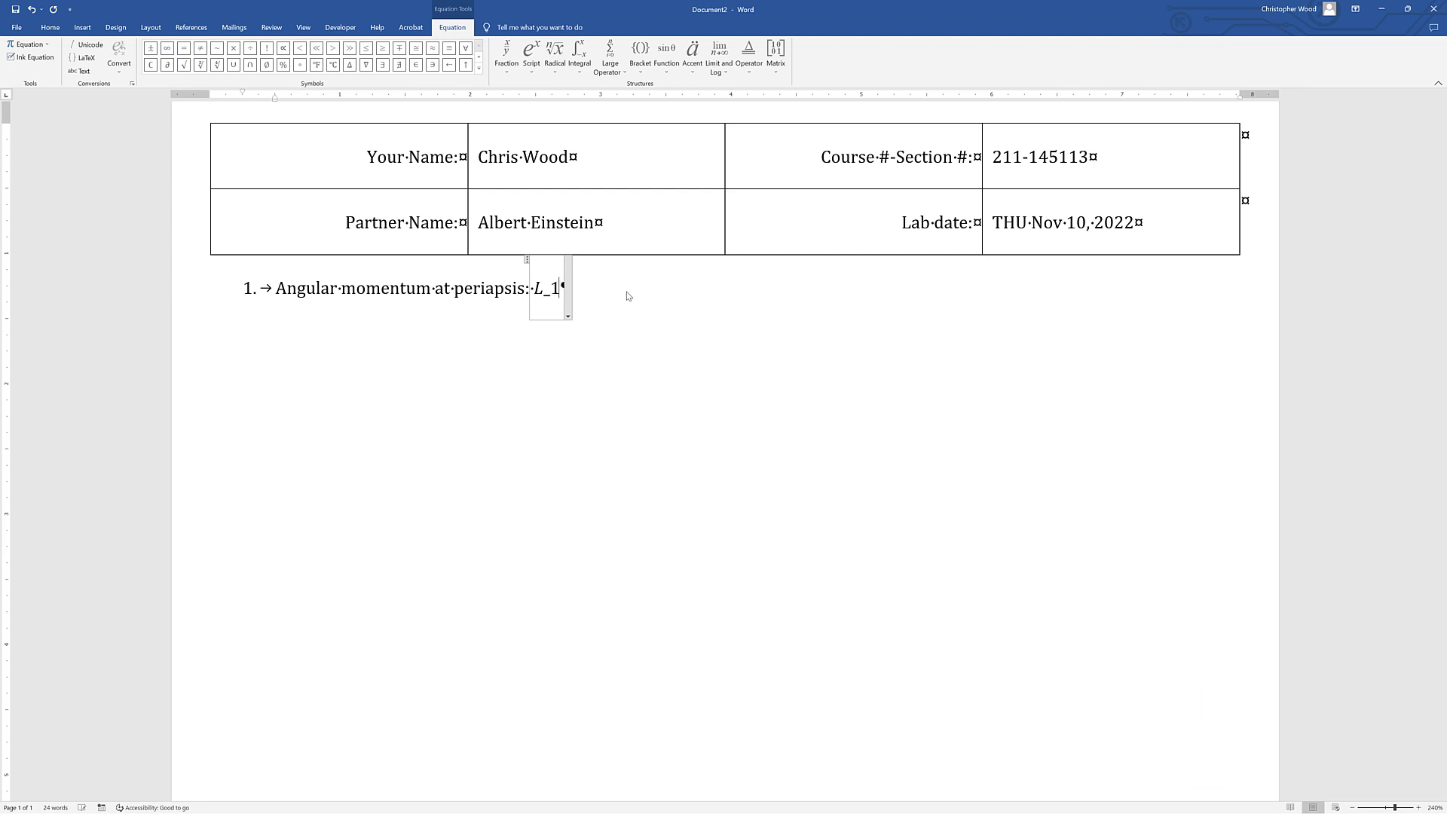
pyautogui.write(' =')
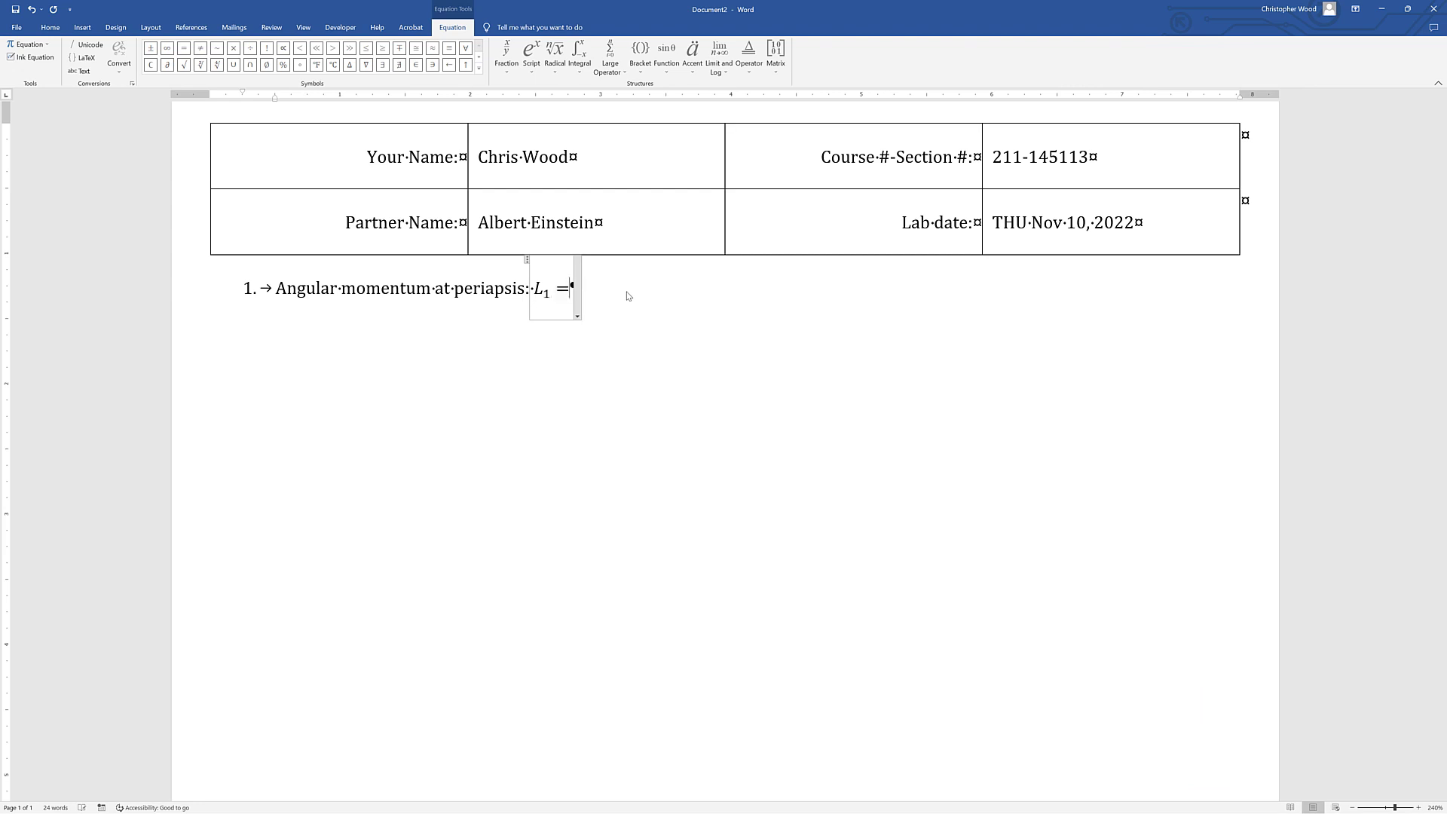
# Look up the periapsis value in Format Example and enter 1.79999e + 001 in the equation, followed by the unit starting with kg
pyautogui.hotkey('alt', 'Tab')
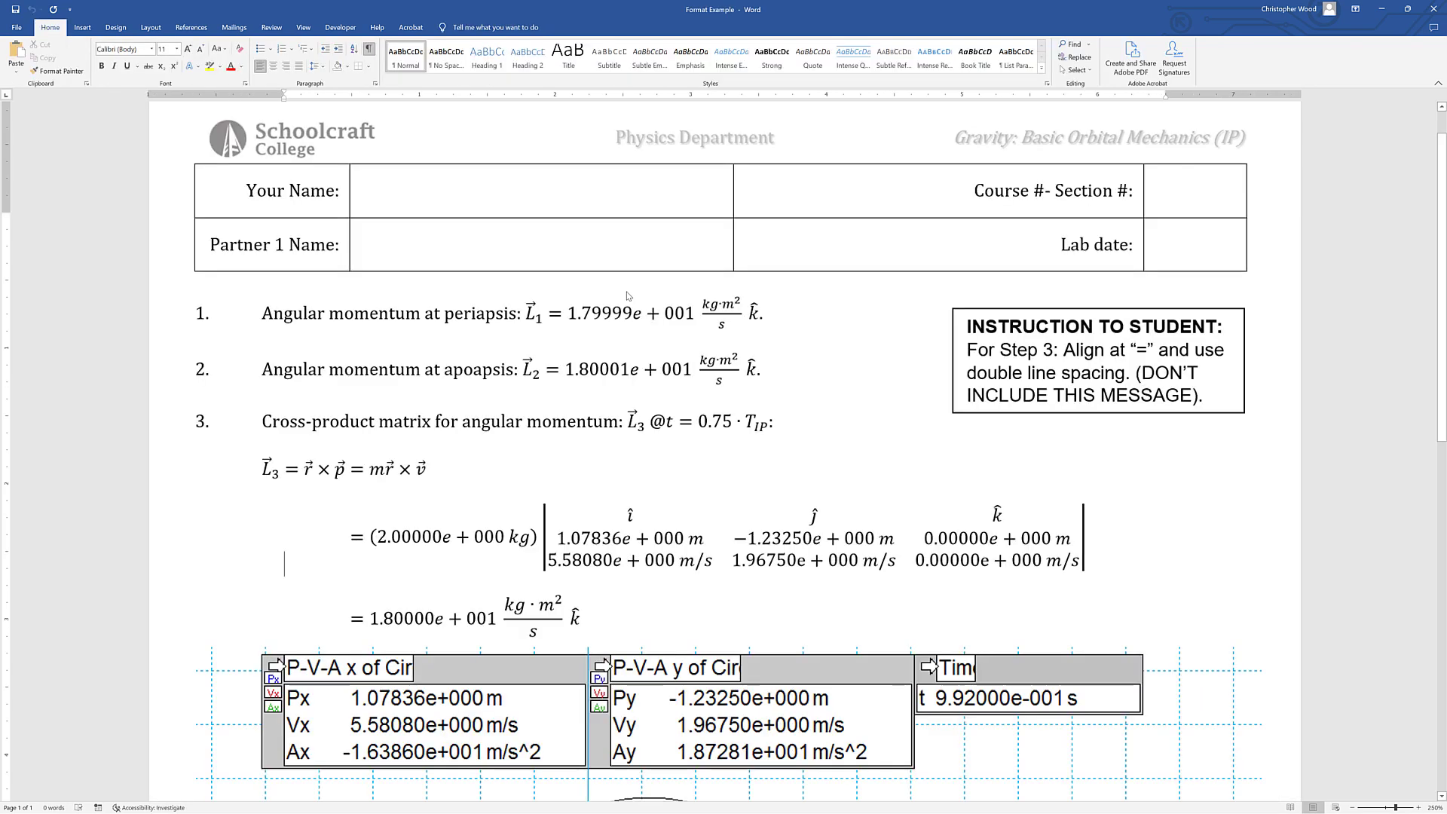
pyautogui.hotkey('alt', 'Tab')
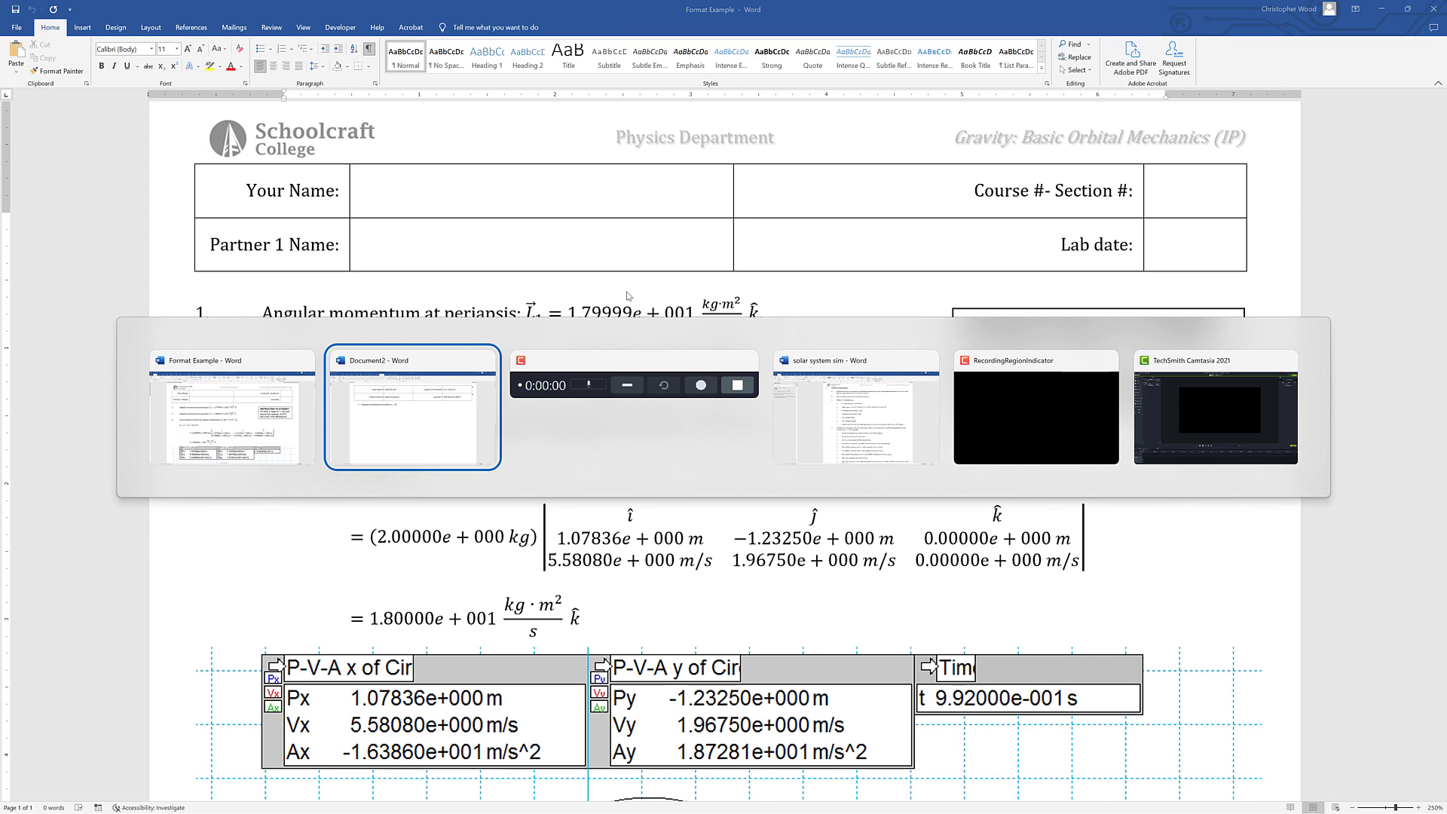
pyautogui.write('1.')
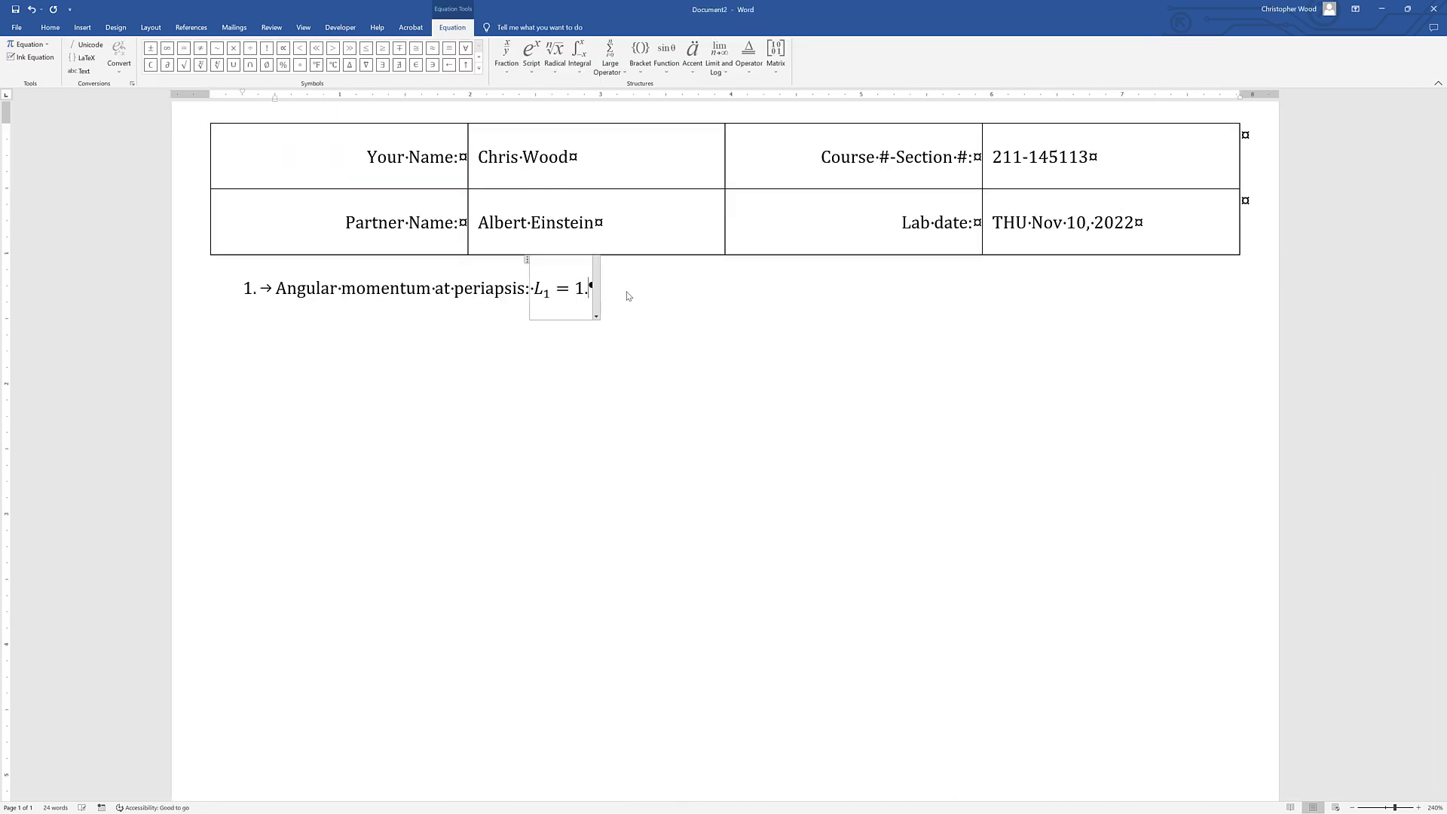
pyautogui.write('79999')
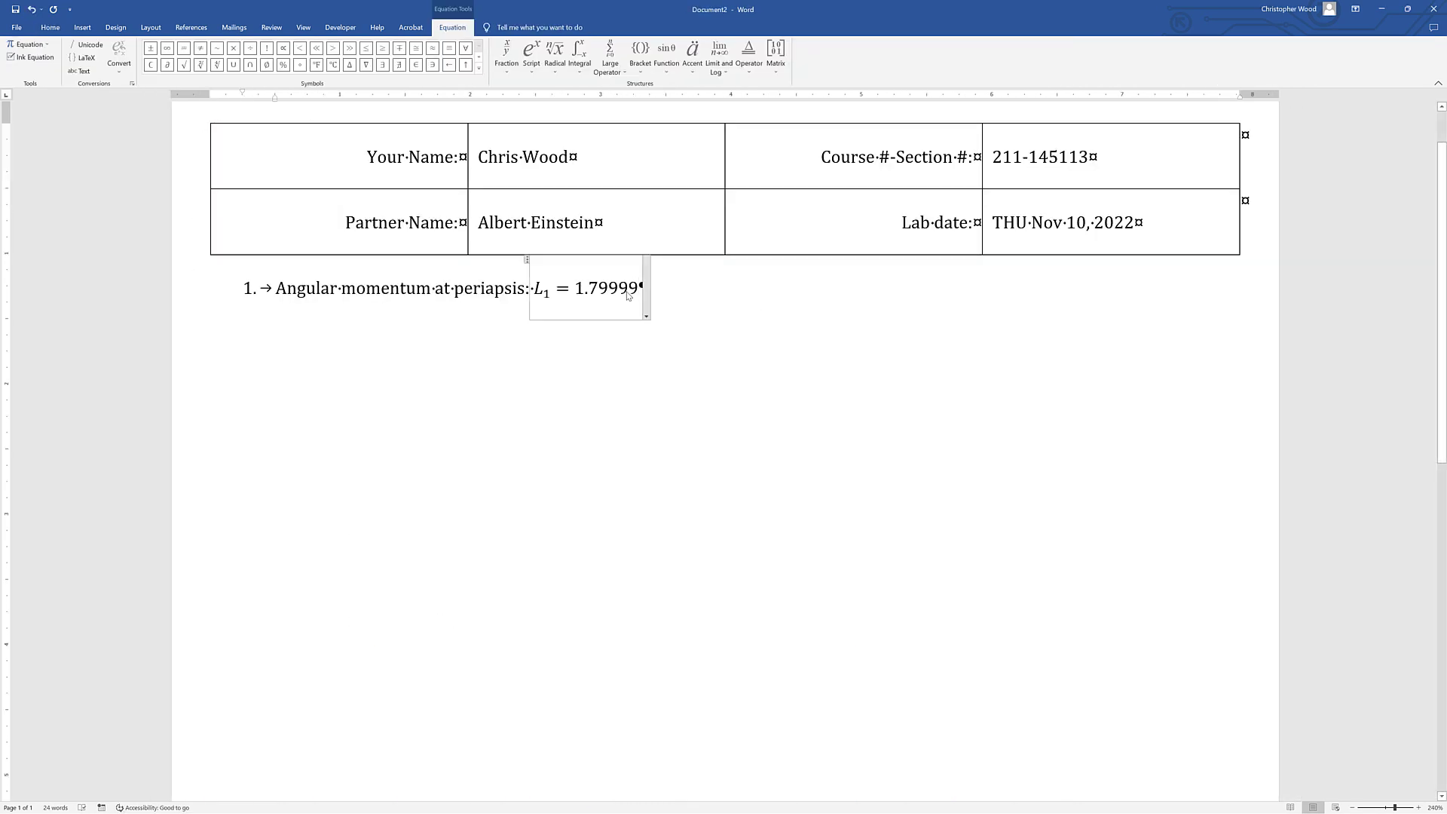
pyautogui.write('e')
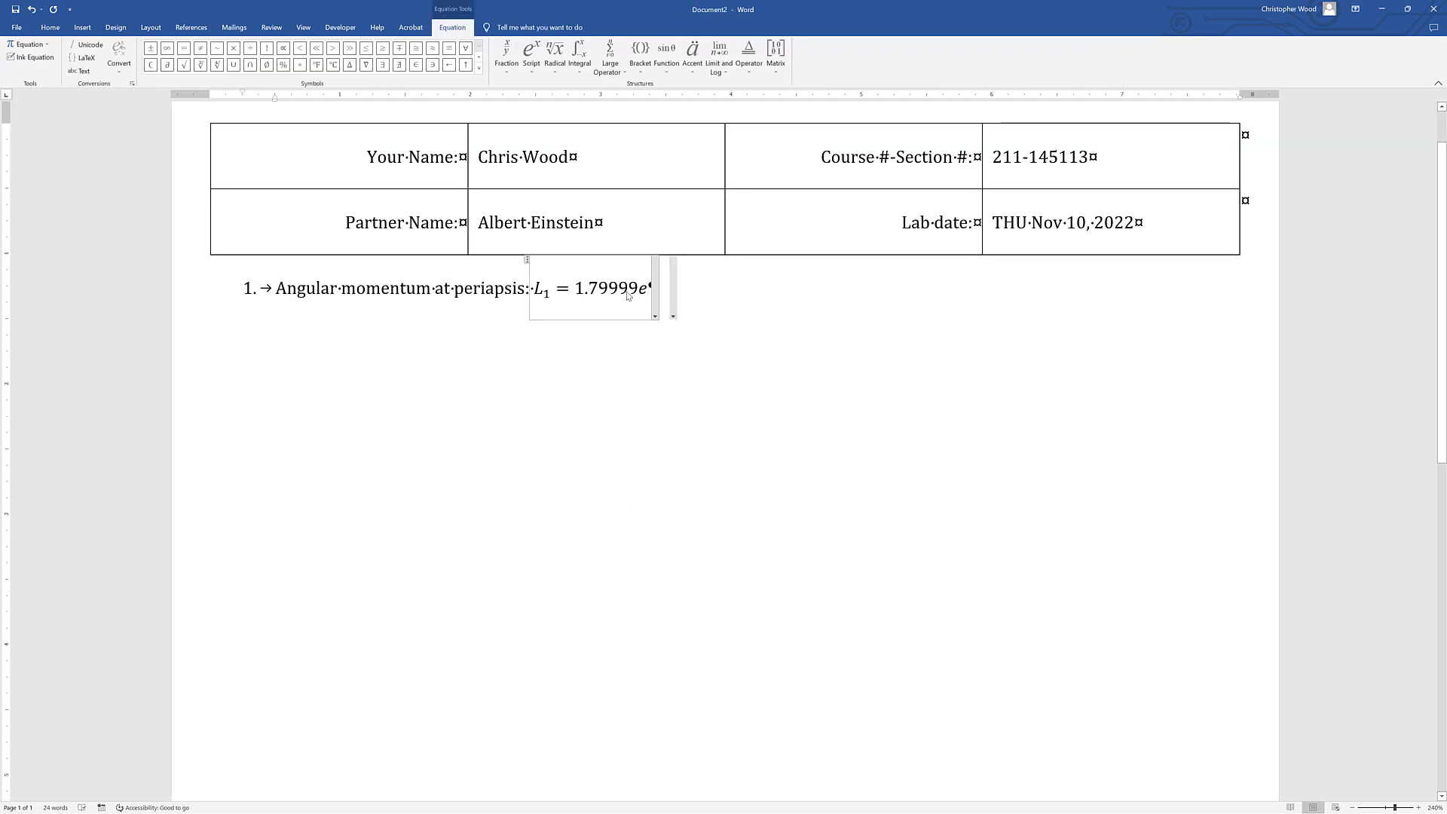
pyautogui.write('+ 001')
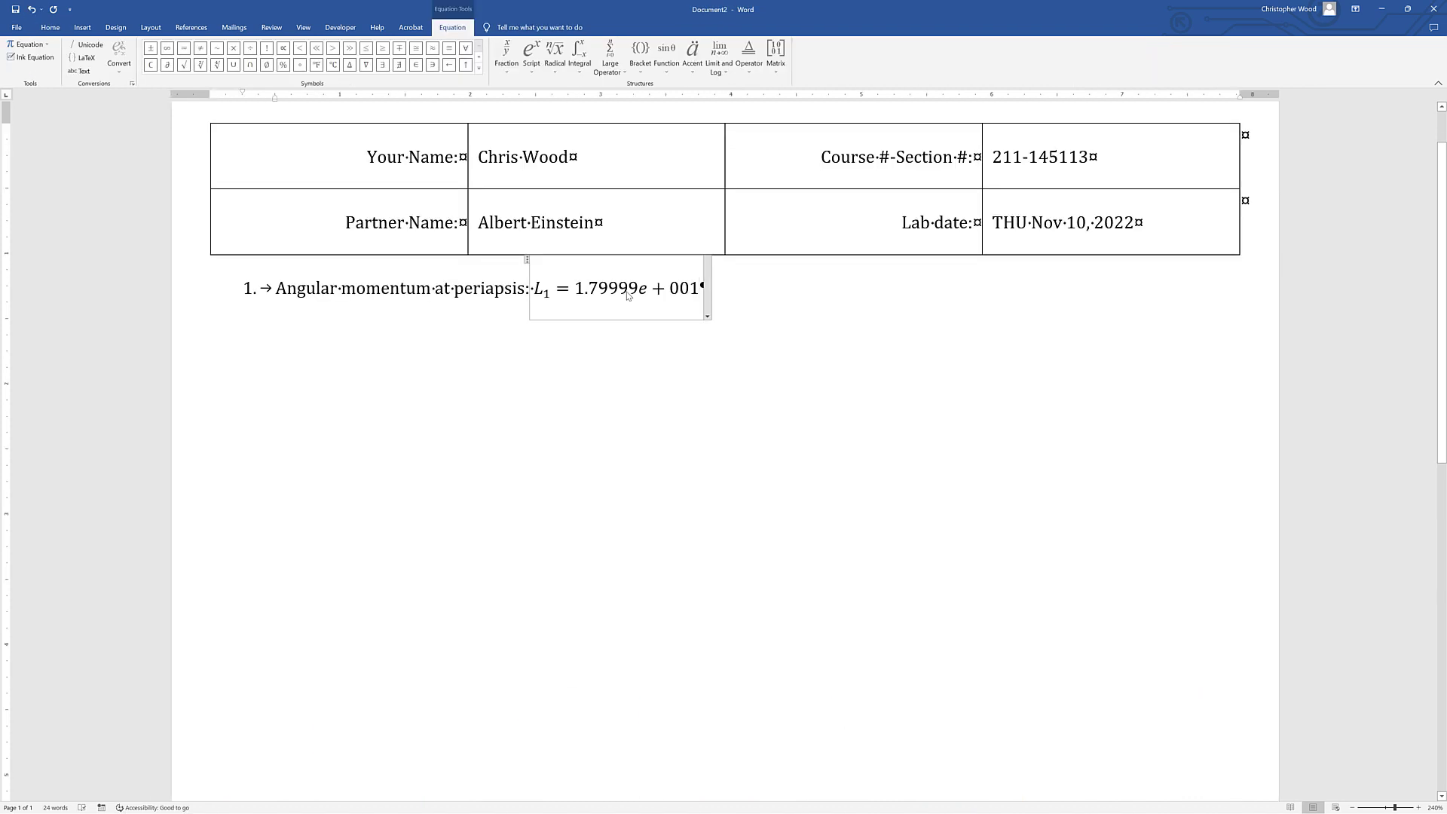
pyautogui.write('kg')
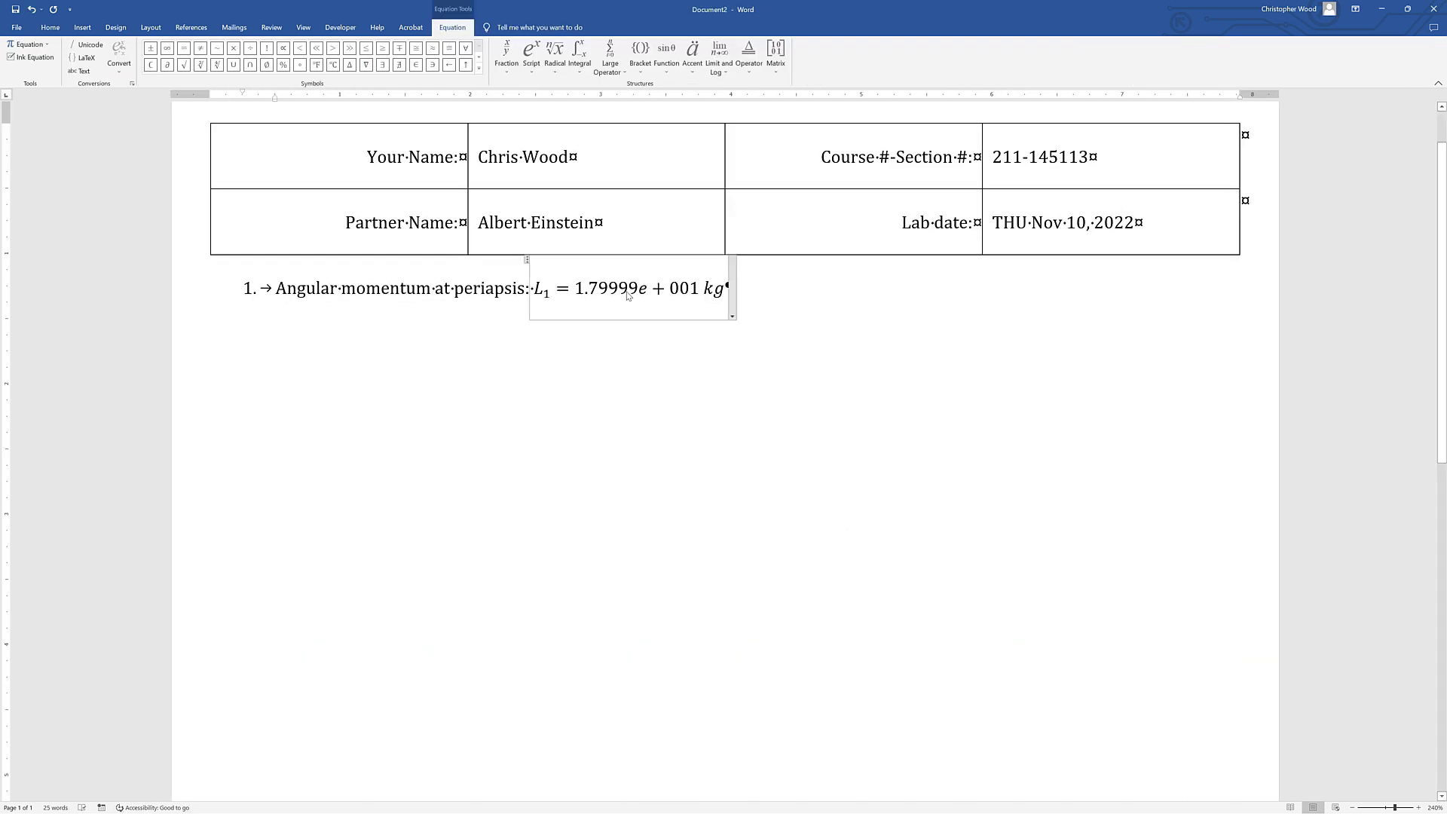
pyautogui.write('\\')
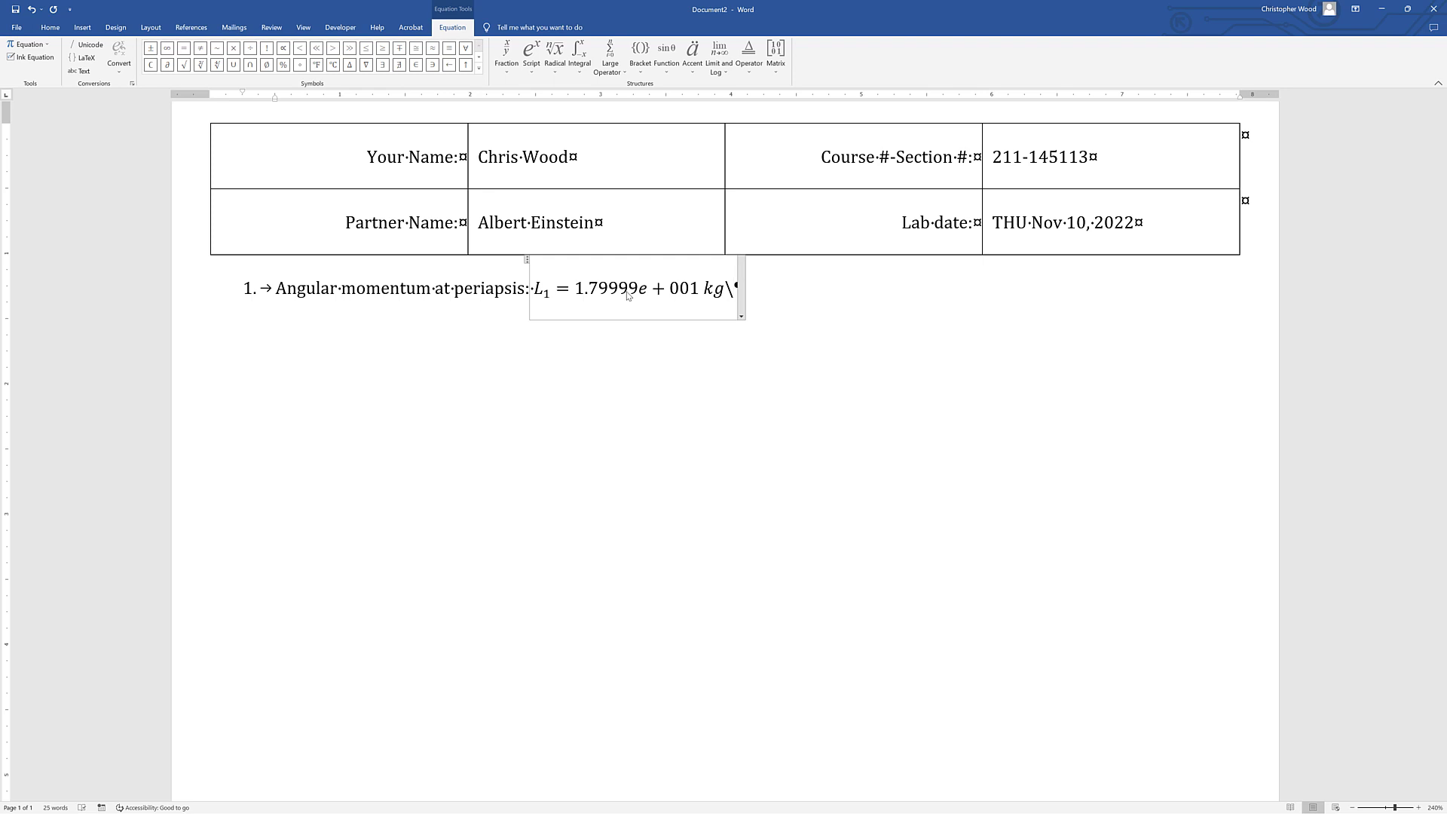